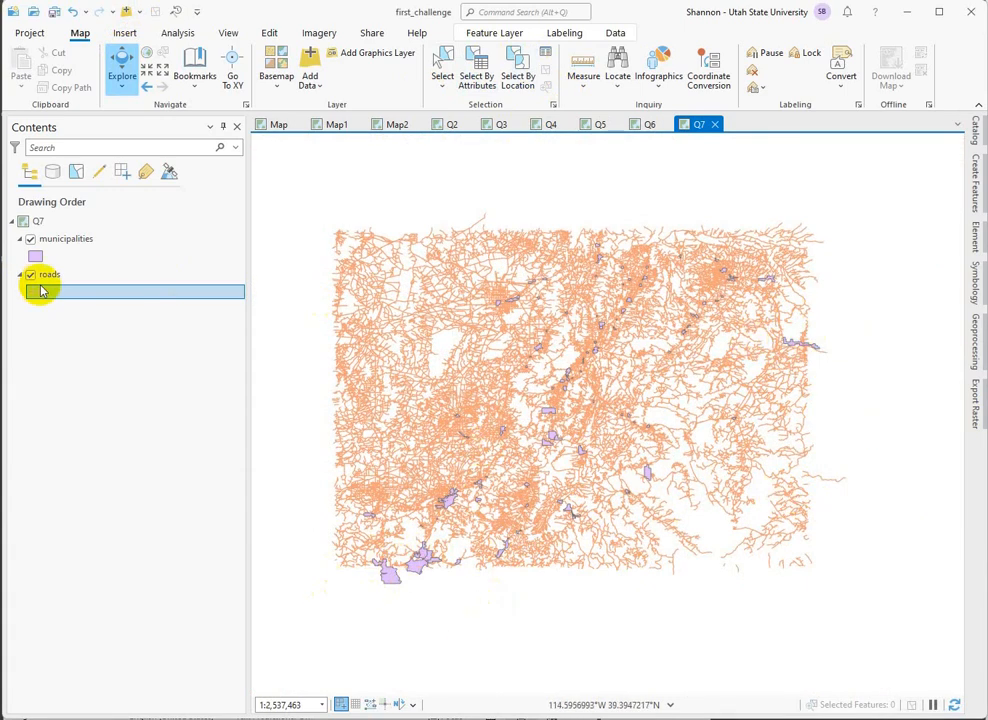
# Draw the roads layer above municipalities and delete the three municipality polygons extending beyond the edge of the road network.
pyautogui.moveTo(44, 274); pyautogui.dragTo(47, 236)
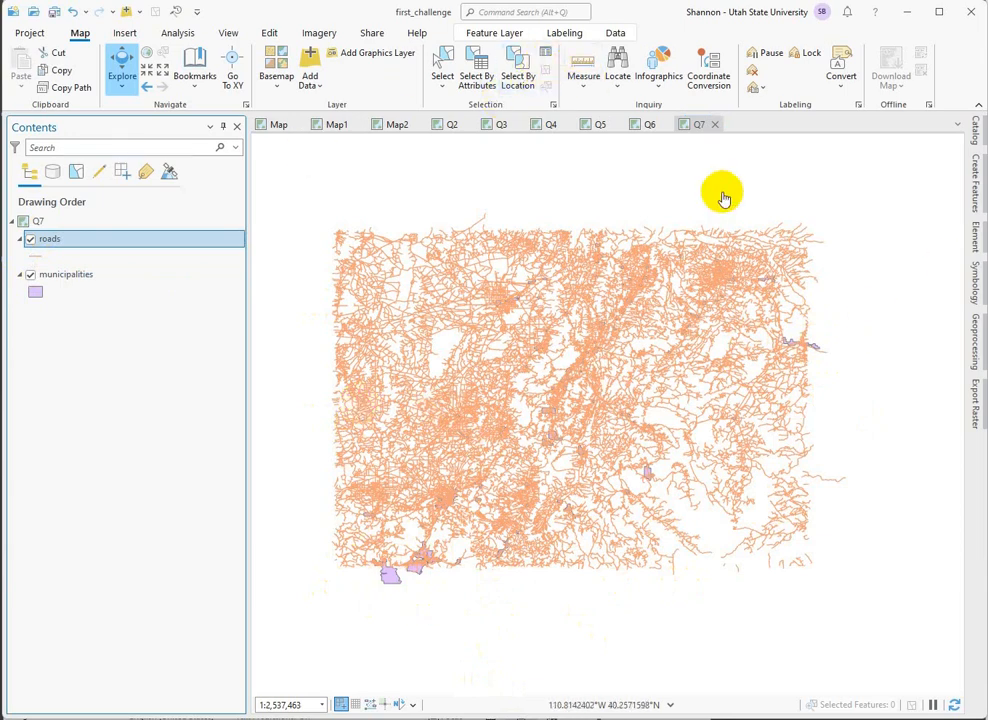
pyautogui.click(444, 63)
pyautogui.click(397, 584)
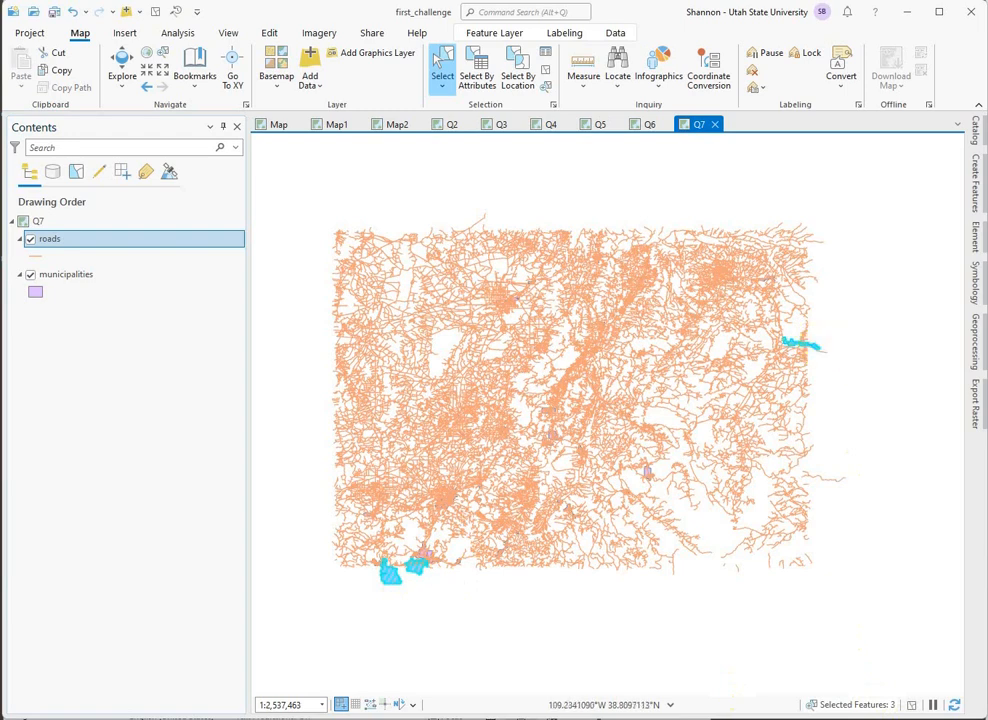
pyautogui.rightClick(49, 276)
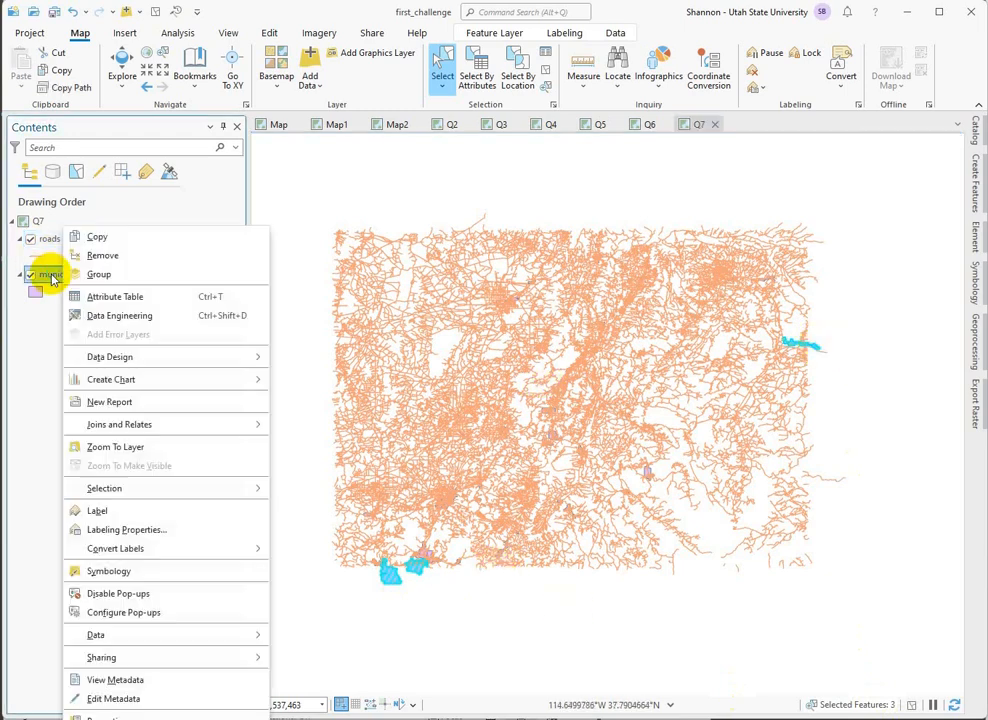
pyautogui.click(118, 298)
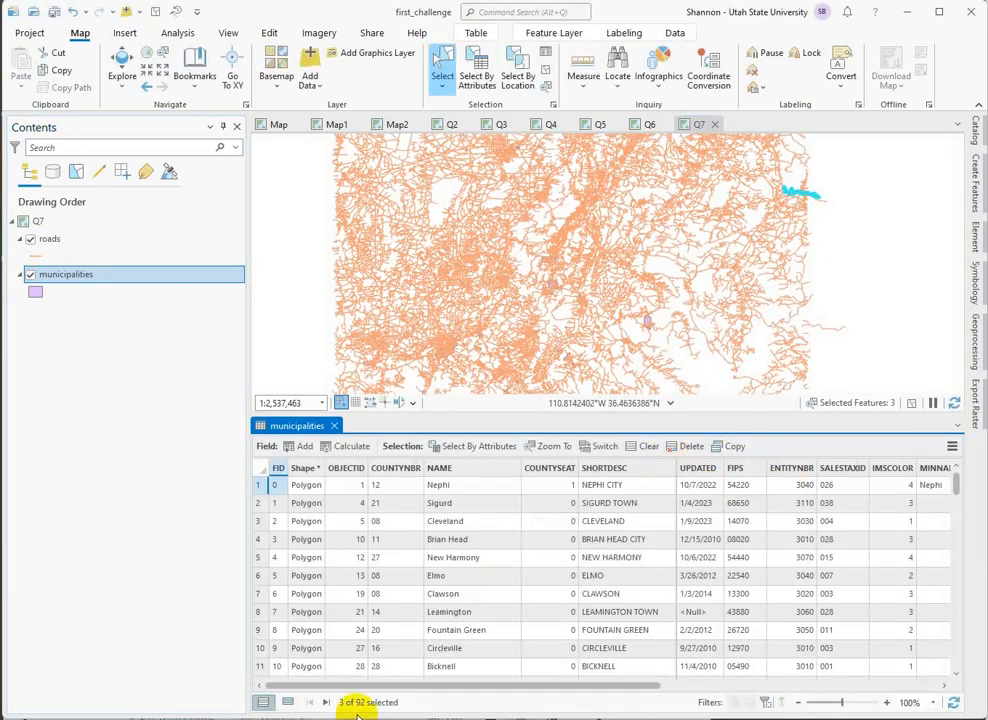
pyautogui.click(692, 447)
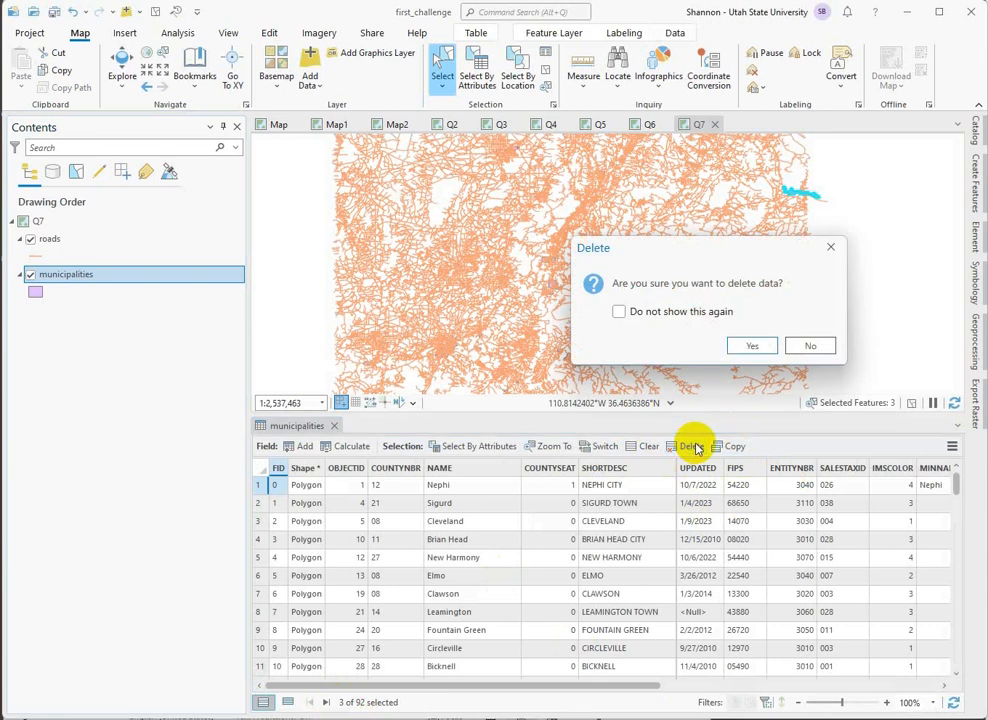
pyautogui.click(763, 345)
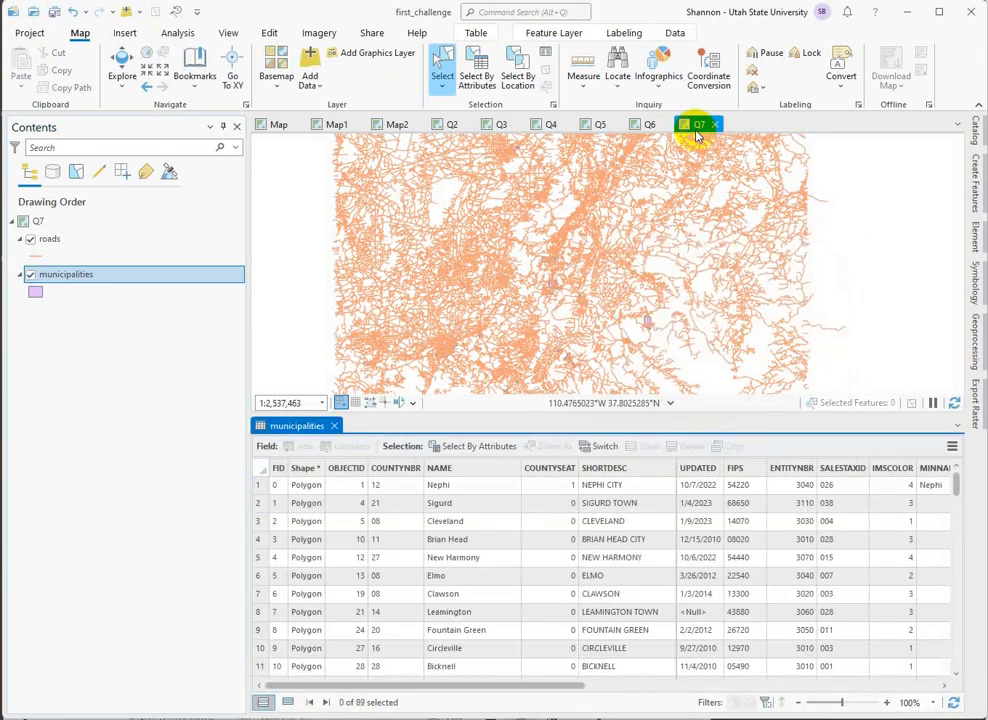
# Save all edits and close the municipalities attribute table.
pyautogui.click(270, 36)
pyautogui.click(119, 80)
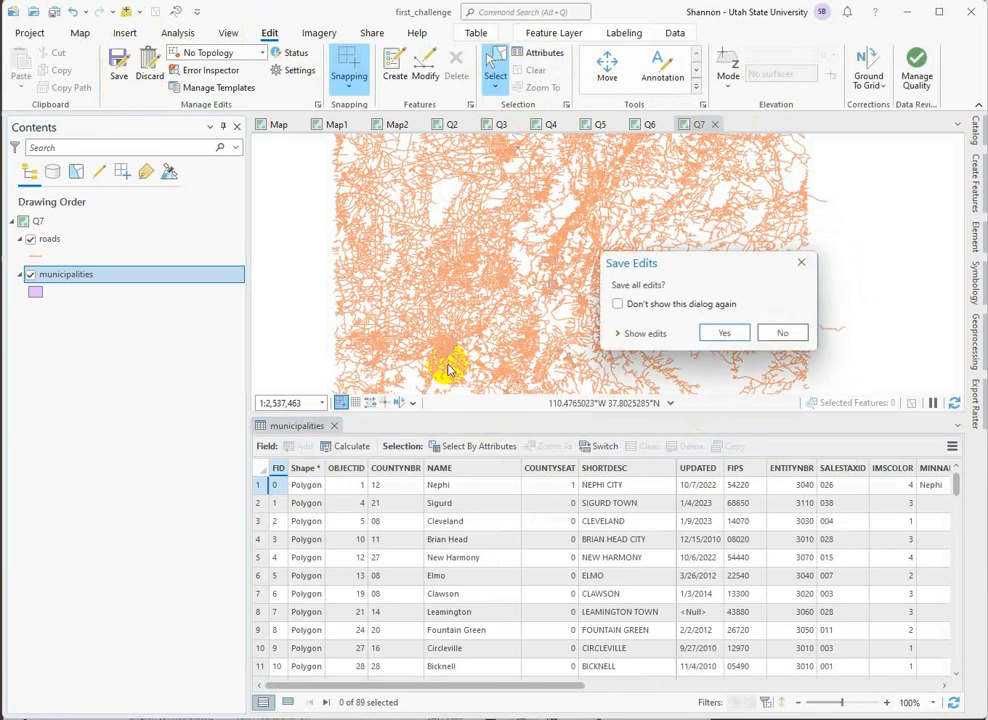
pyautogui.click(722, 332)
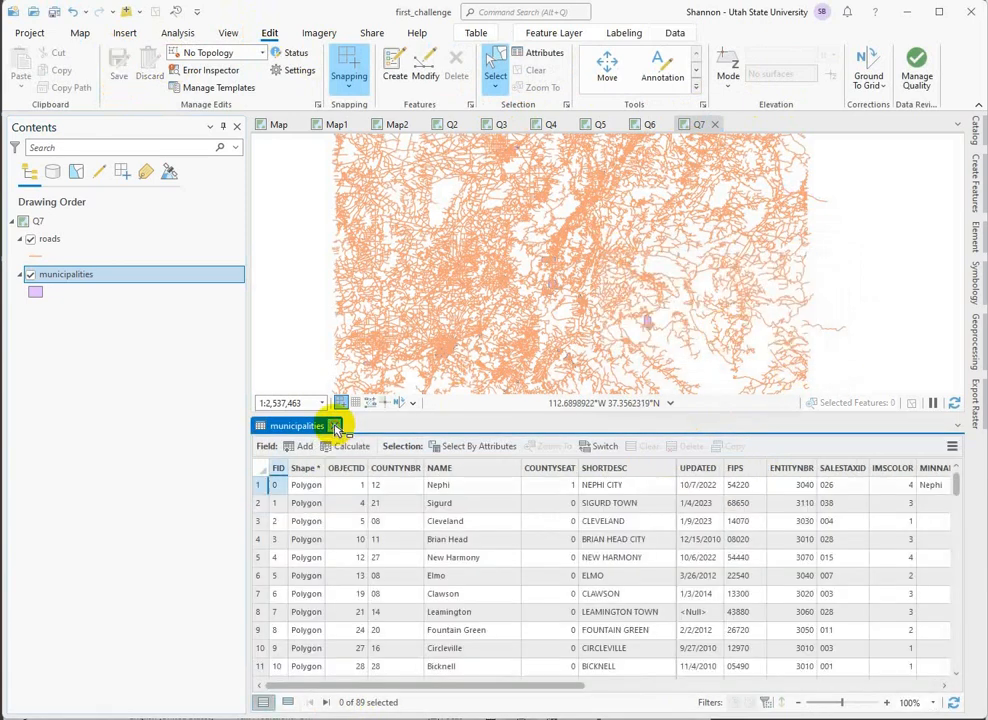
pyautogui.click(337, 428)
# Compare the two layers by drawing municipalities above roads, and put roads back on top.
pyautogui.click(66, 278)
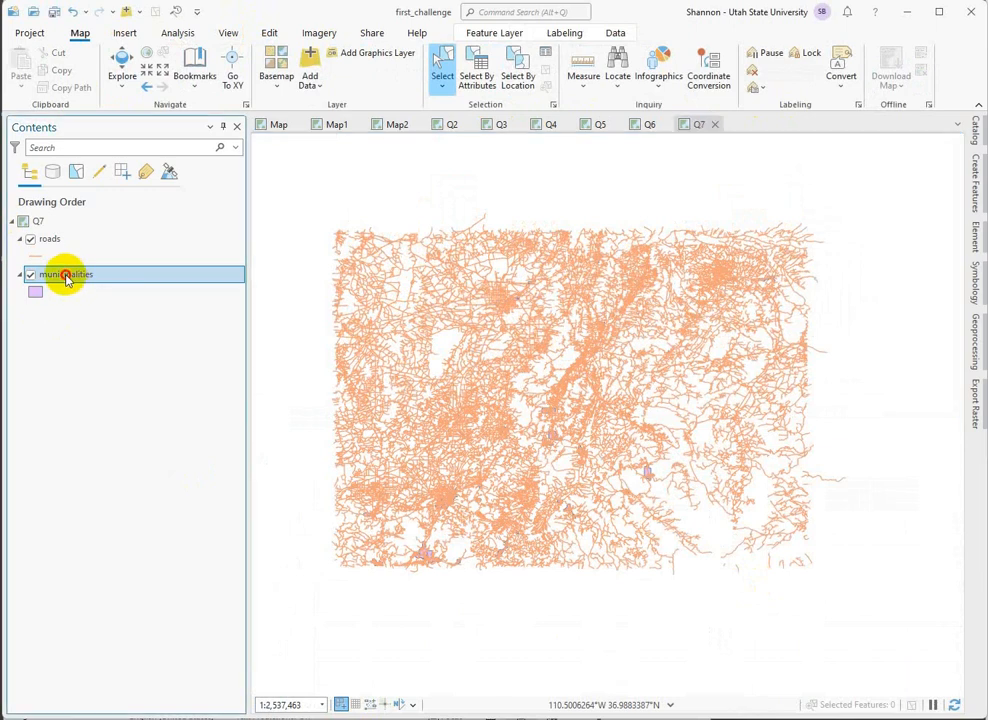
pyautogui.moveTo(66, 278)
pyautogui.mouseDown()
pyautogui.moveTo(63, 227)
pyautogui.moveTo(65, 238)
pyautogui.mouseUp()
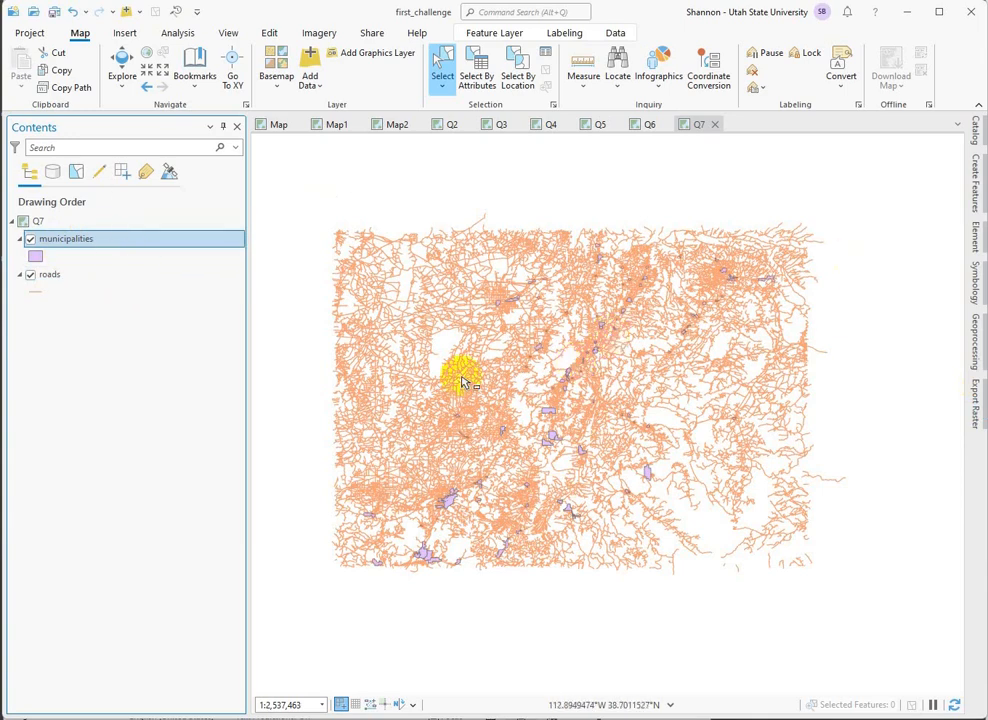
pyautogui.click(121, 62)
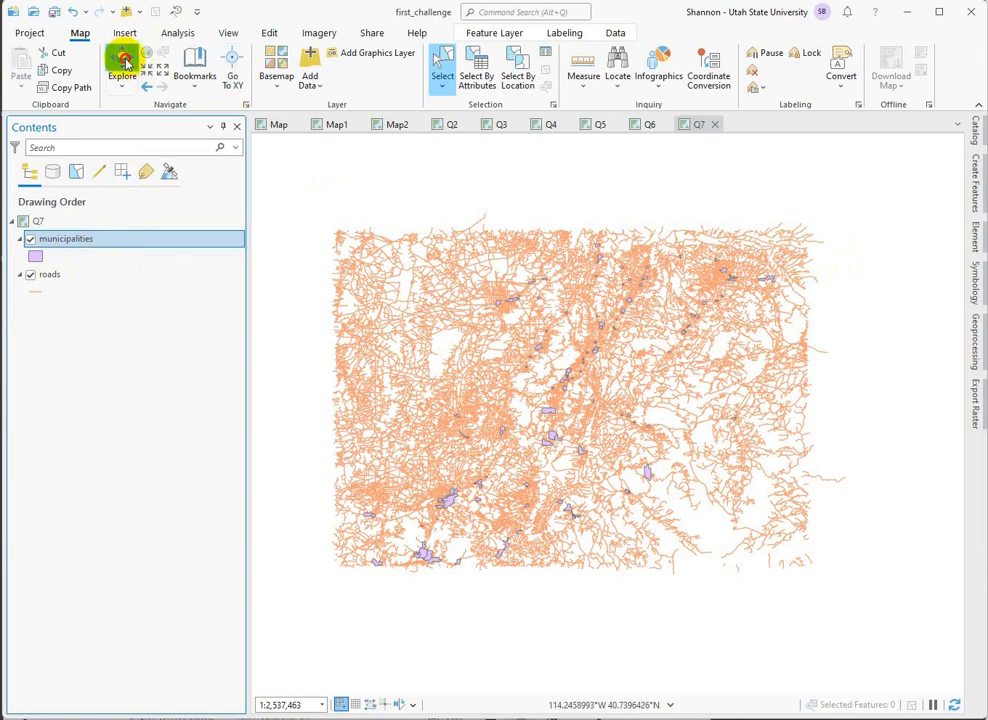
pyautogui.scroll(5, 529, 416)
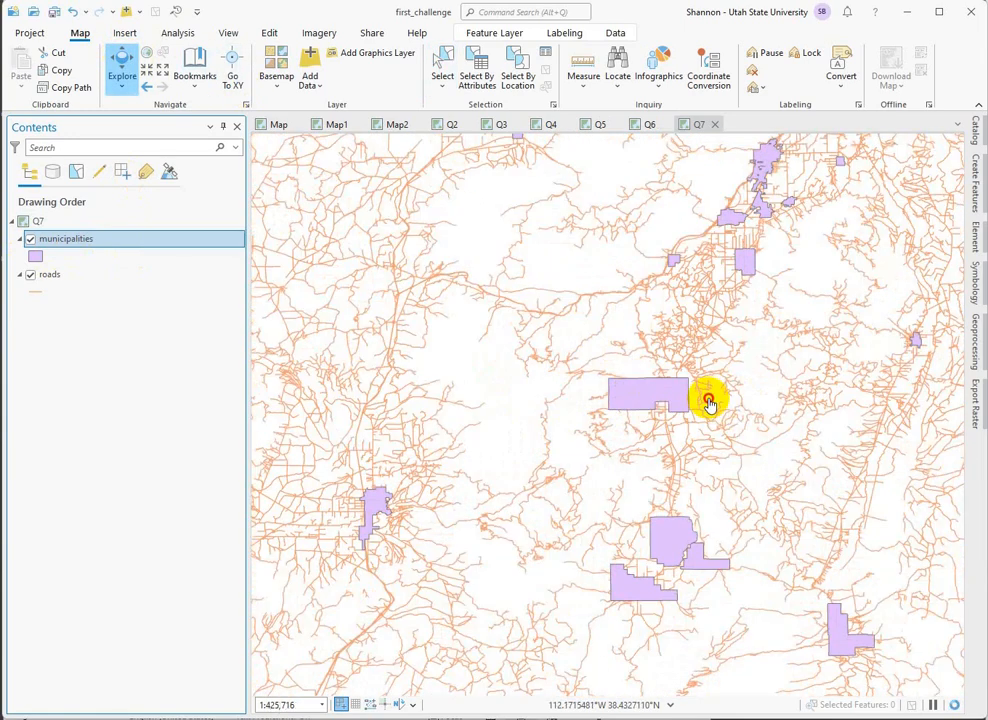
pyautogui.moveTo(708, 402); pyautogui.dragTo(584, 450)
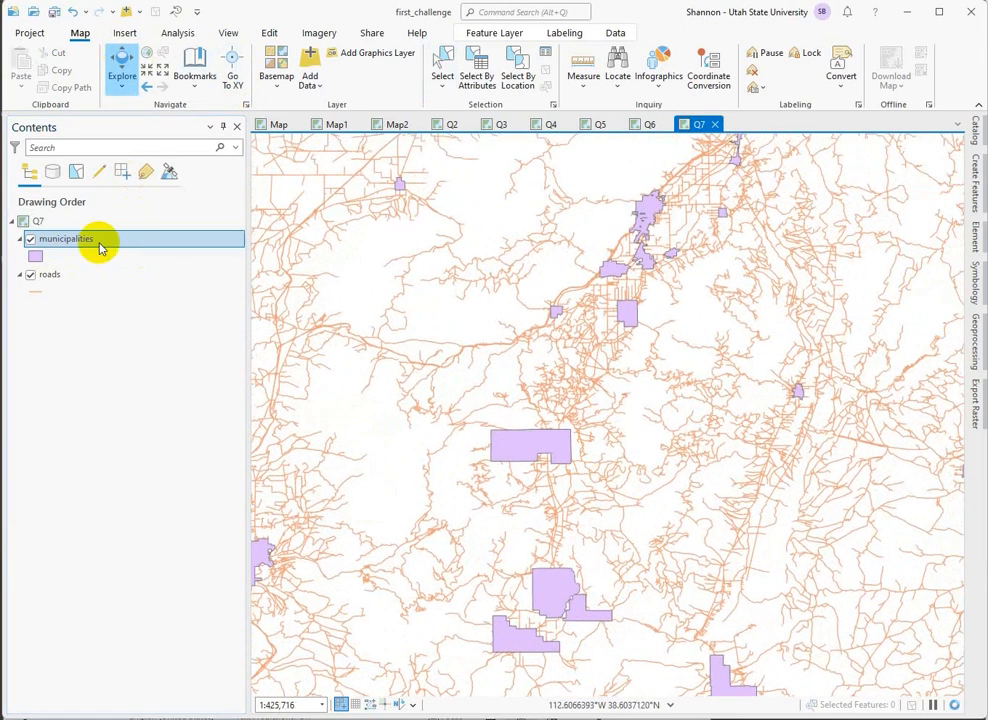
pyautogui.click(45, 274)
pyautogui.moveTo(45, 274); pyautogui.dragTo(35, 230)
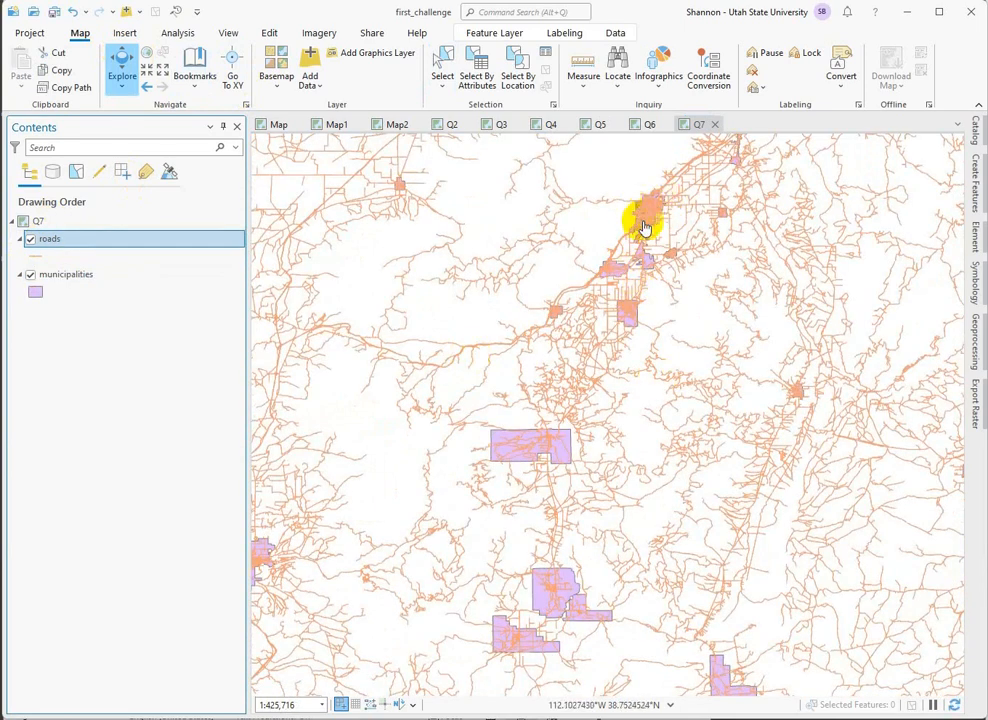
# Examine the road network in and around the towns and view the attributes of the Monroe municipality.
pyautogui.moveTo(680, 221); pyautogui.dragTo(662, 287)
pyautogui.scroll(3, 660, 392)
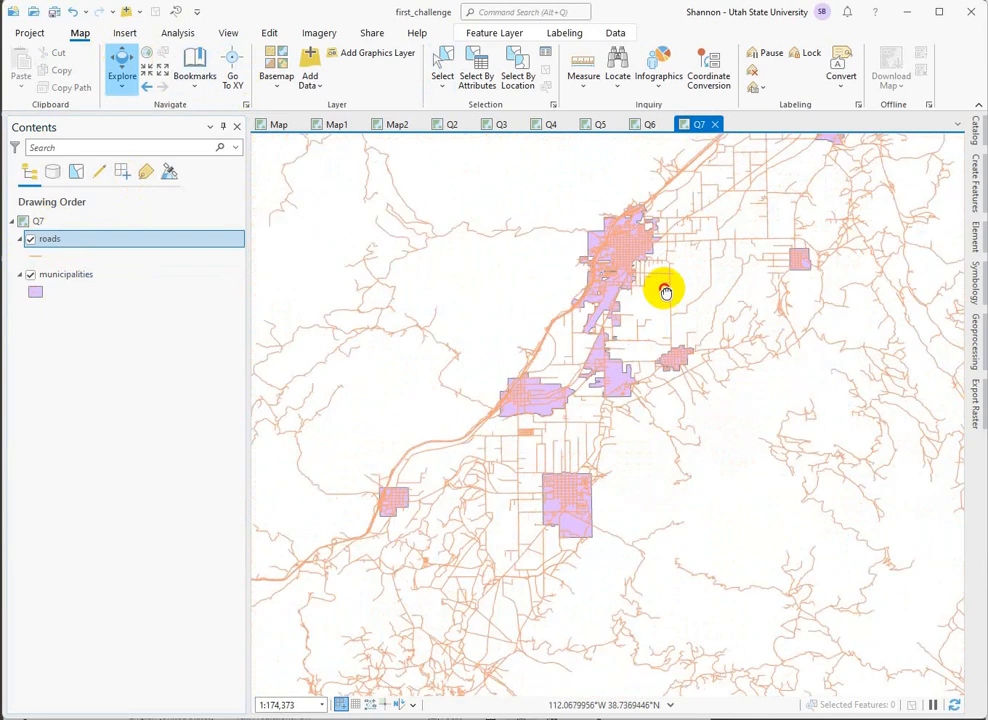
pyautogui.moveTo(633, 533); pyautogui.dragTo(697, 430)
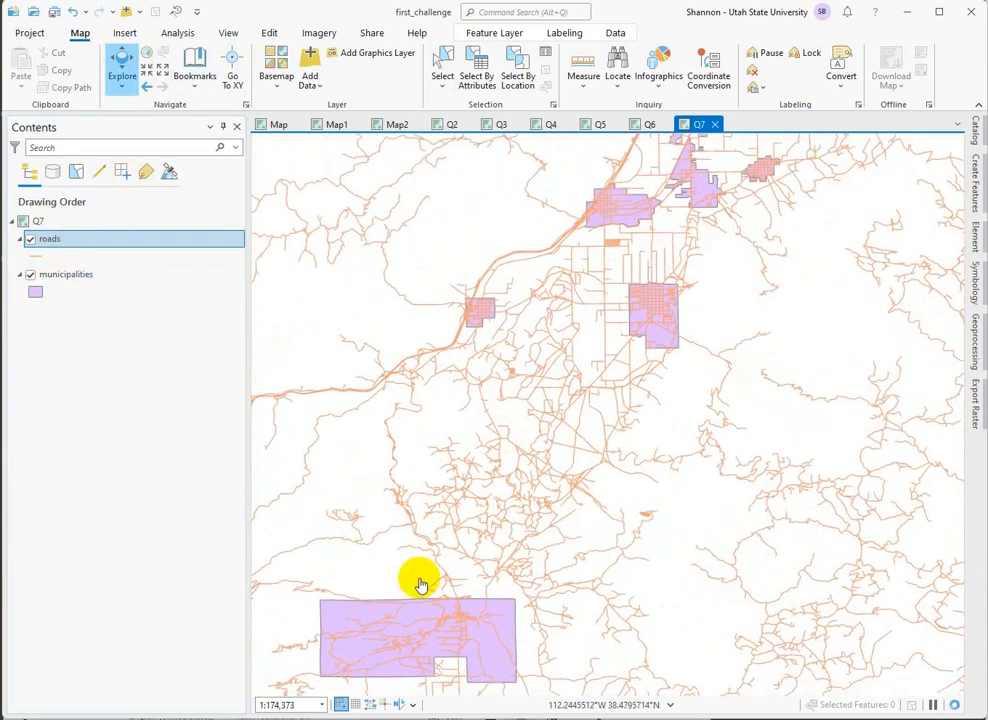
pyautogui.moveTo(728, 265); pyautogui.dragTo(657, 430)
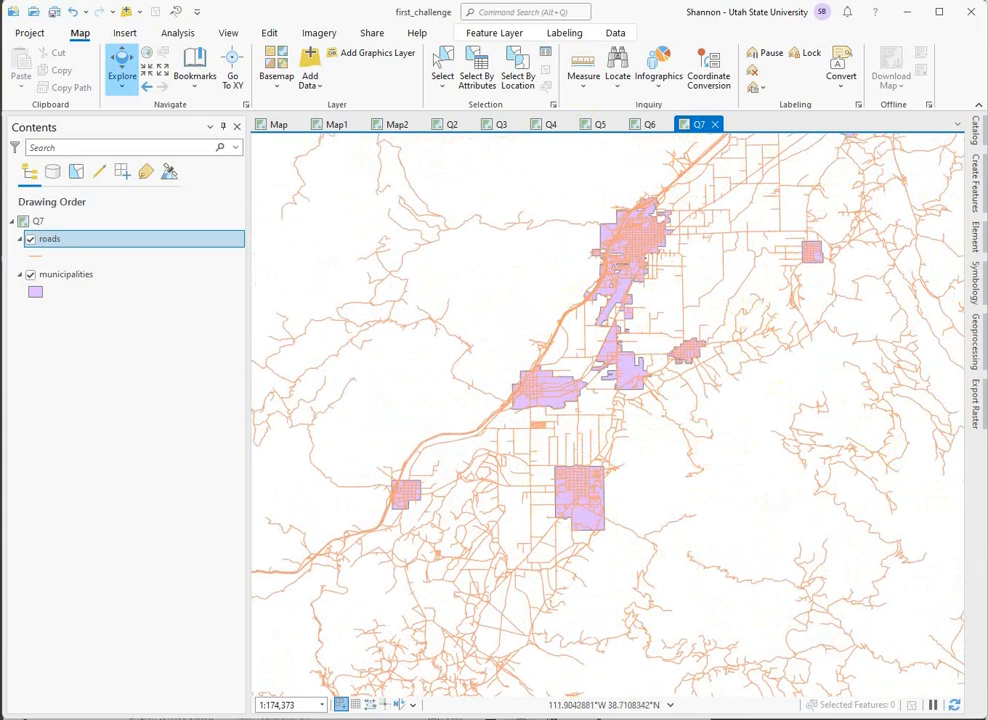
pyautogui.click(583, 517)
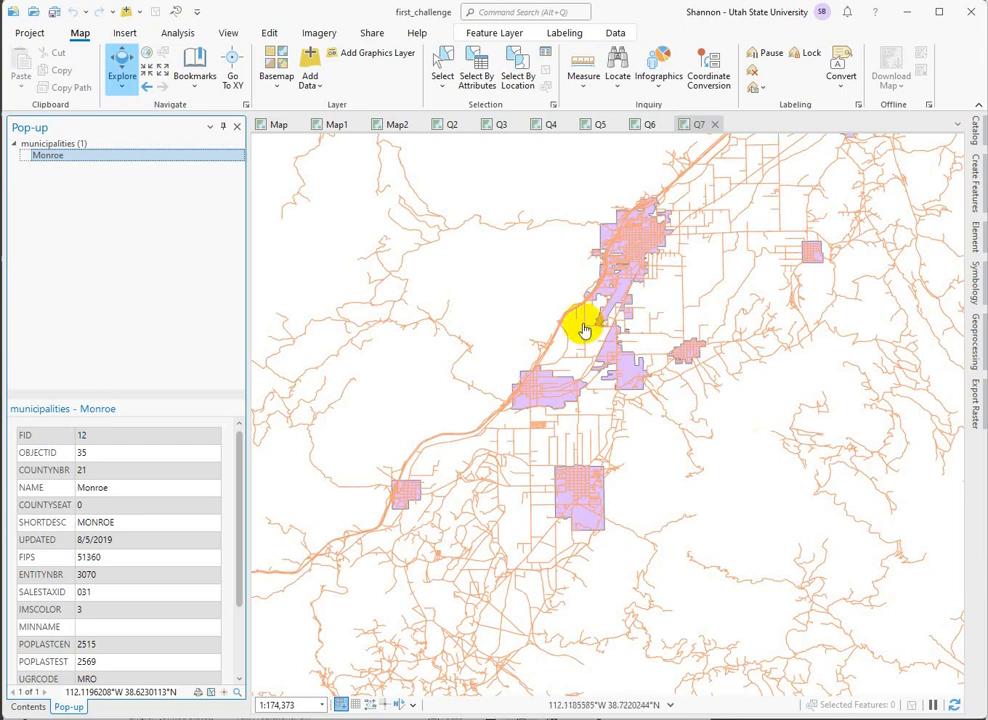
pyautogui.click(237, 127)
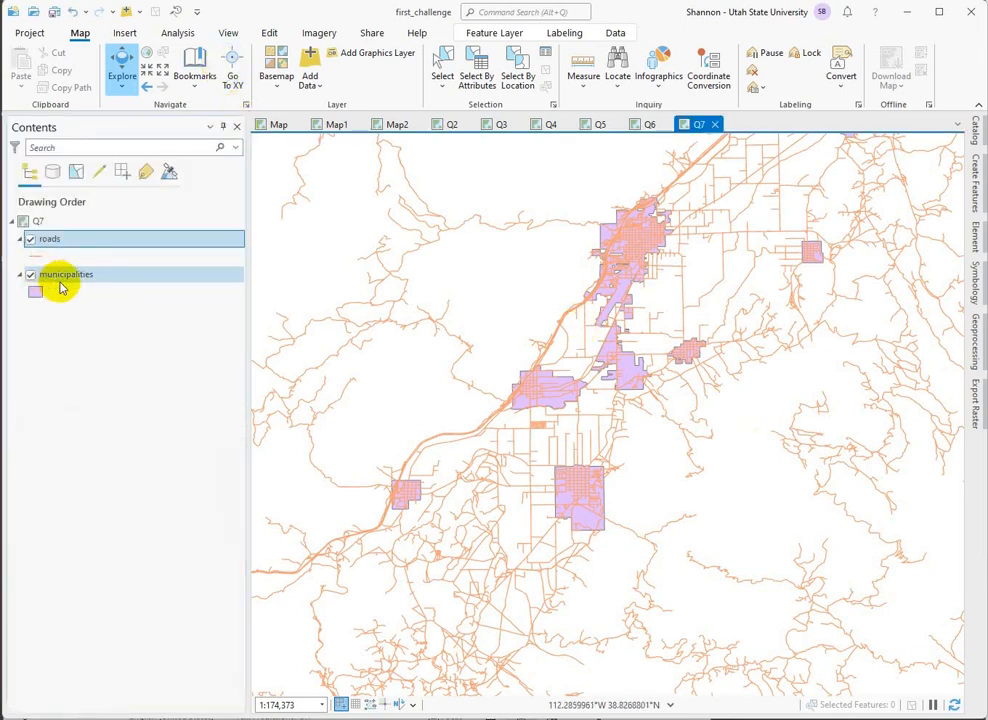
# Open the municipalities attribute table and sort it by COUNTYSEAT in descending order.
pyautogui.rightClick(60, 282)
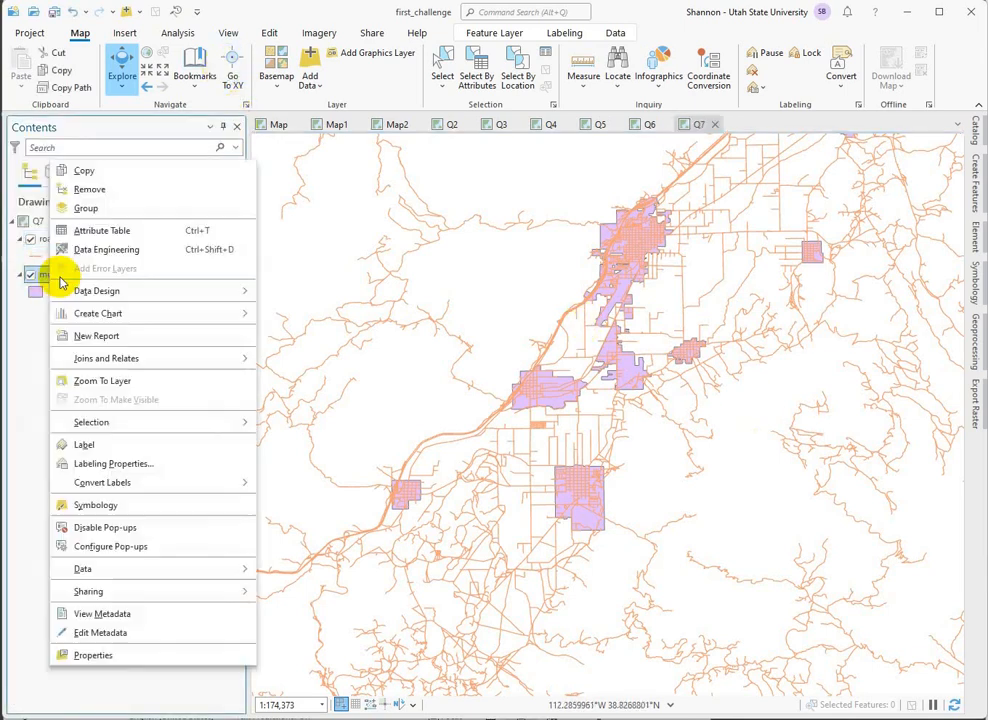
pyautogui.click(95, 236)
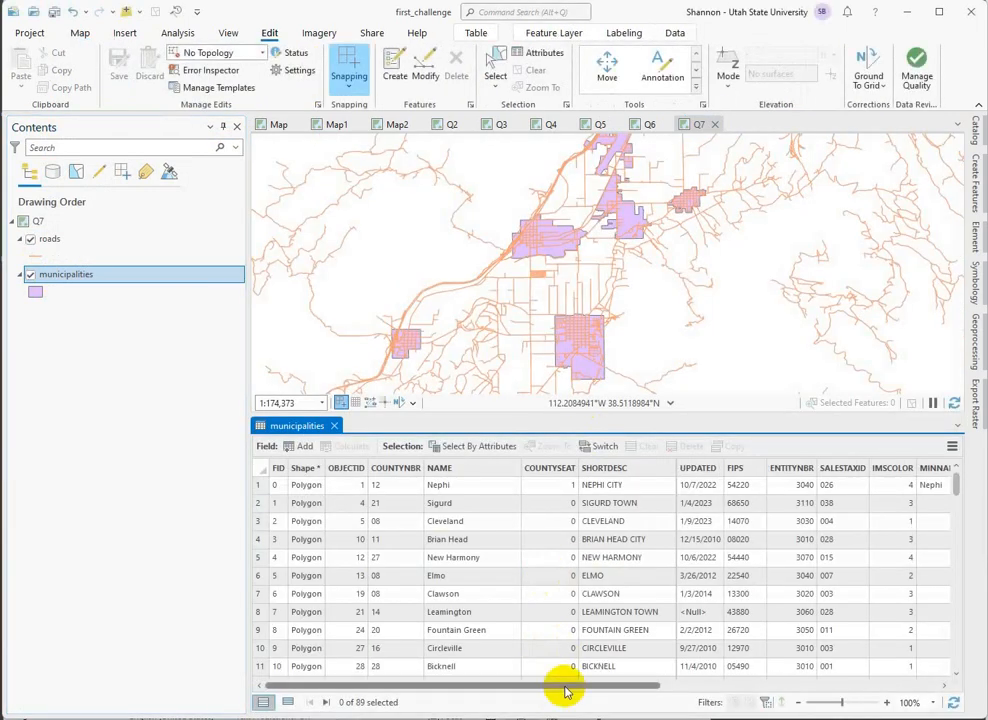
pyautogui.moveTo(567, 686); pyautogui.dragTo(528, 700)
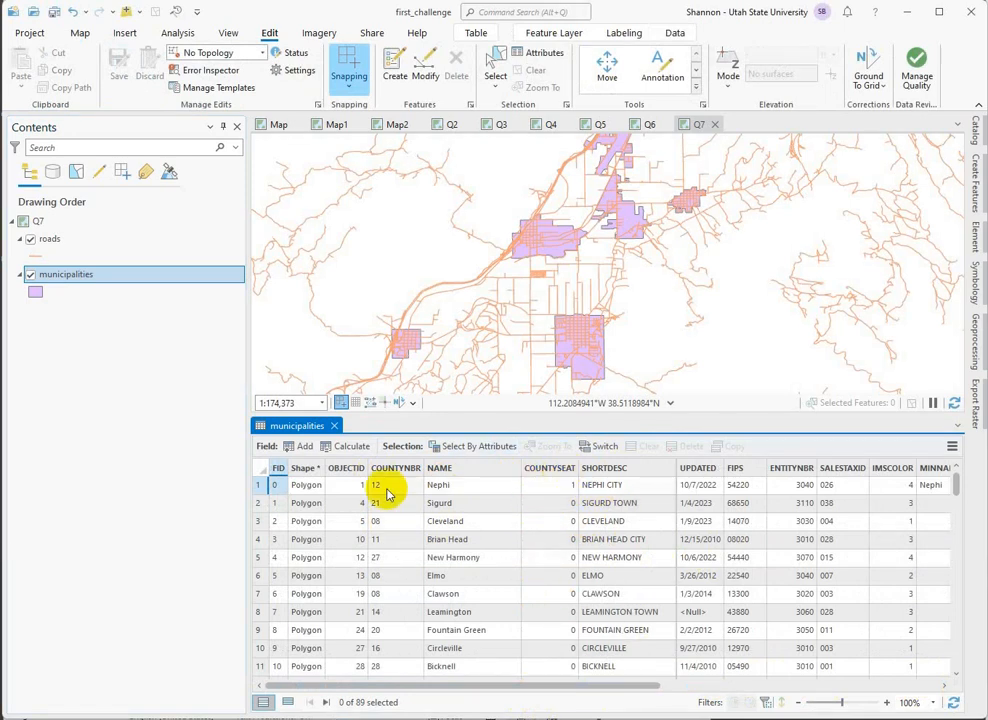
pyautogui.rightClick(555, 474)
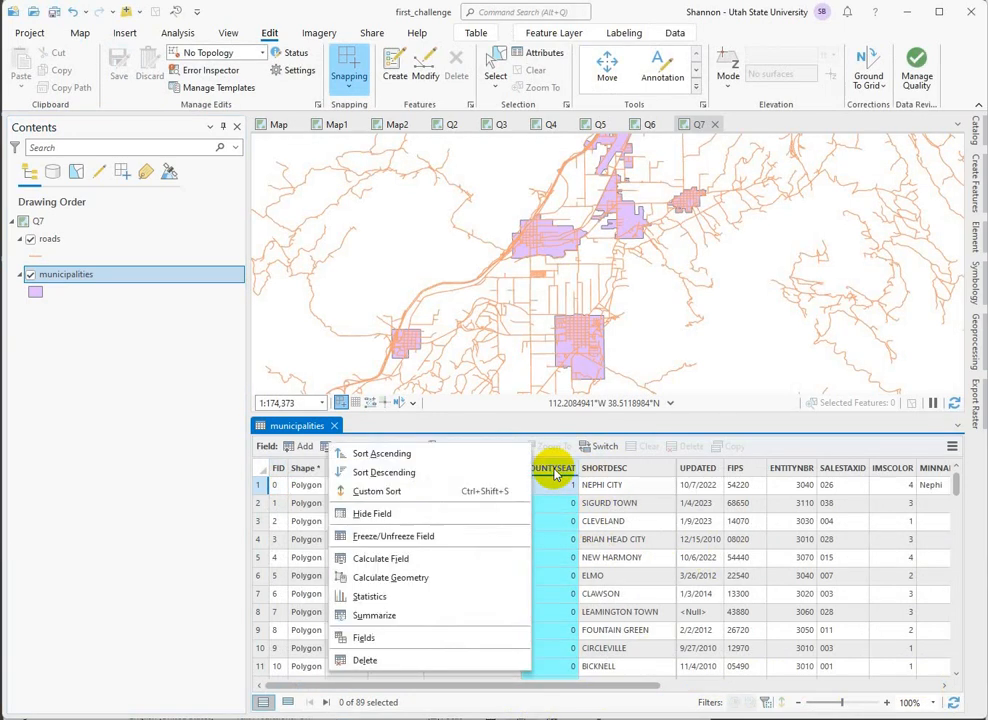
pyautogui.click(412, 474)
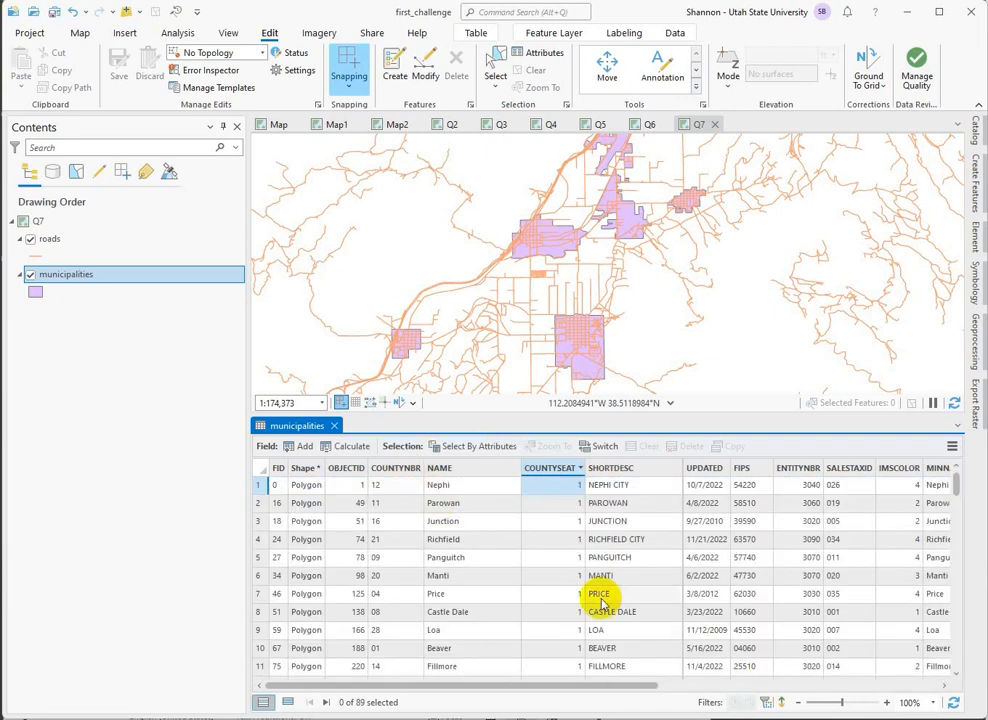
# Select all municipality records with COUNTYSEAT 1 and export them to catchall.gdb as municipalities_CS.
pyautogui.click(262, 487)
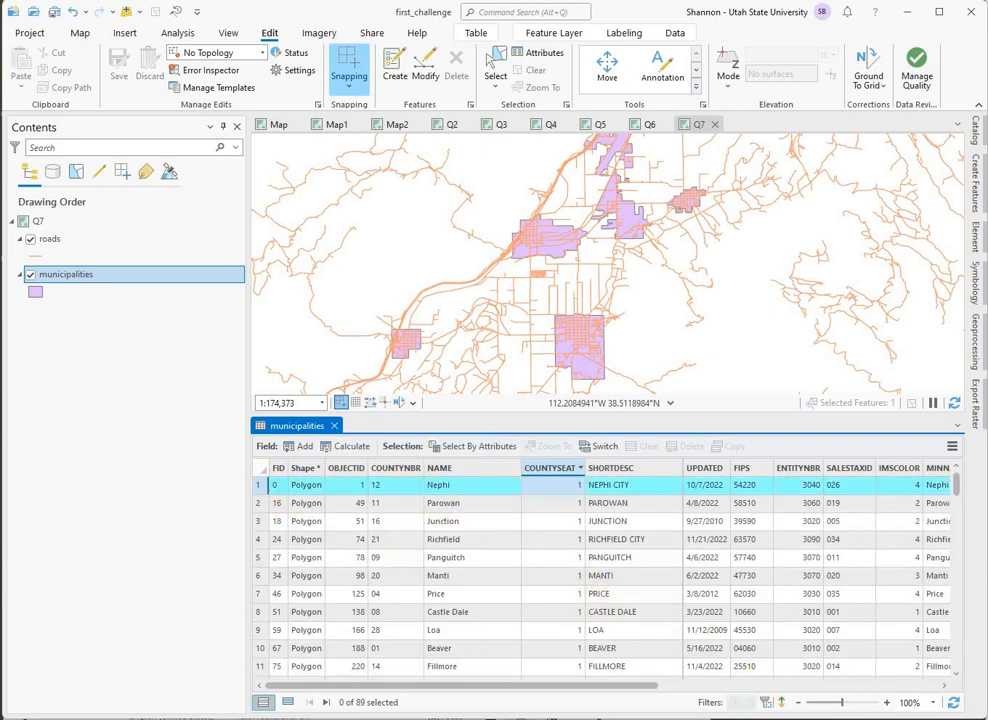
pyautogui.moveTo(957, 485); pyautogui.dragTo(955, 498)
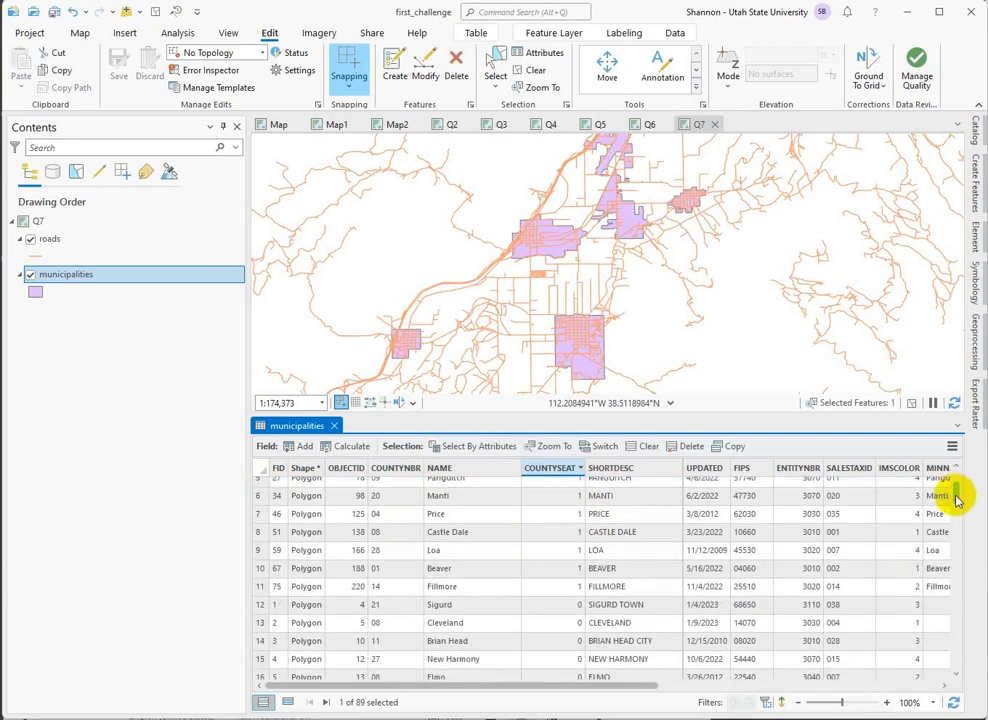
pyautogui.keyDown('shift'); pyautogui.click(262, 588); pyautogui.keyUp('shift')
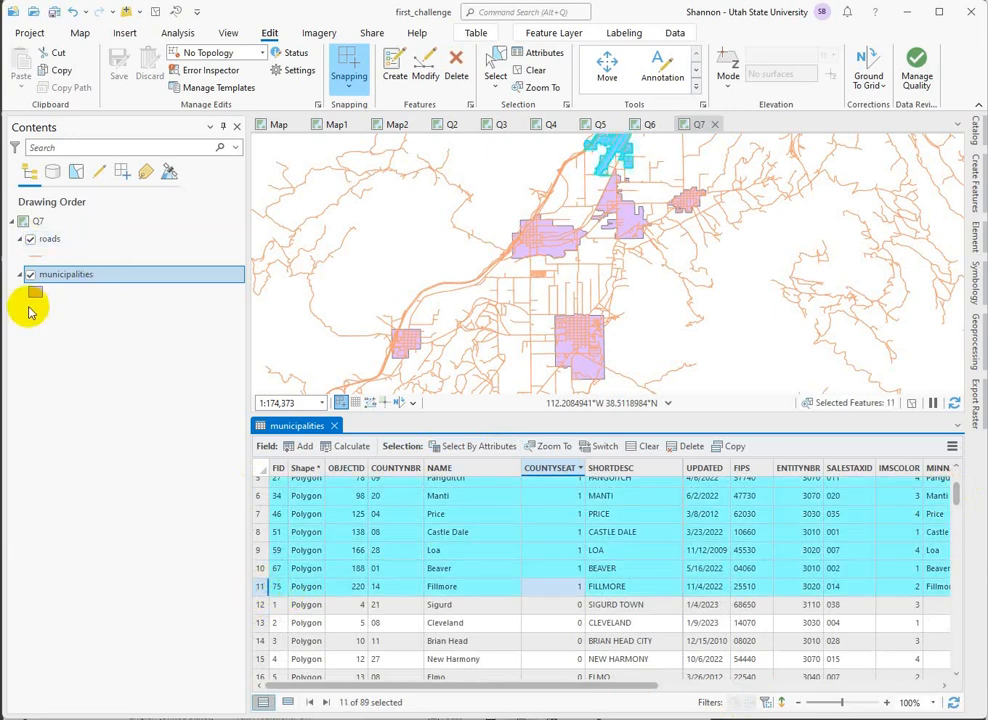
pyautogui.rightClick(74, 281)
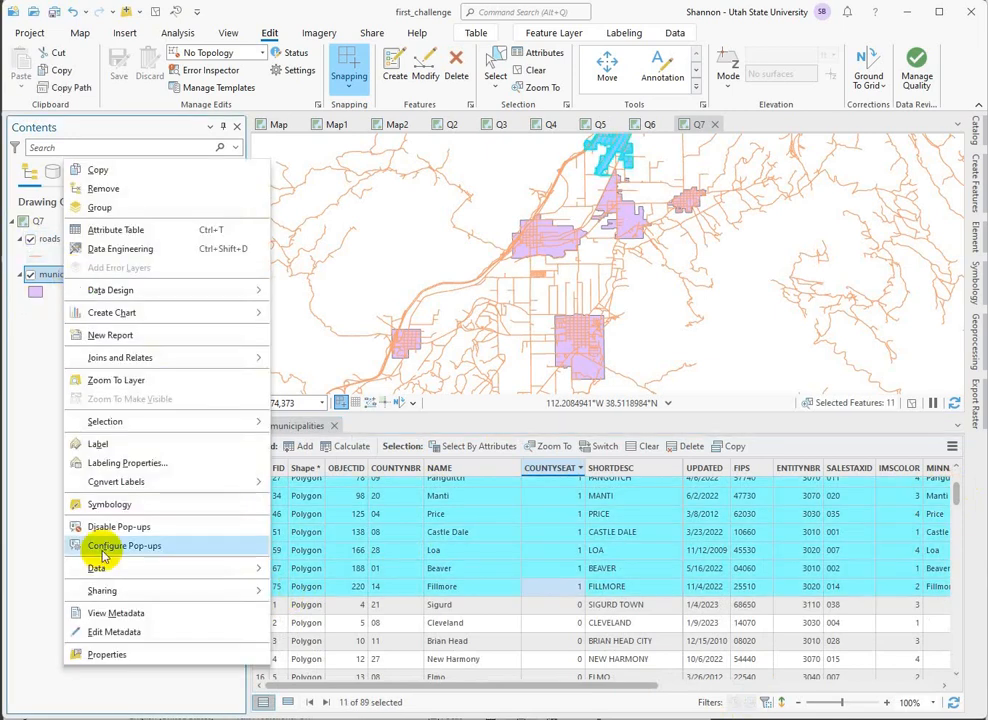
pyautogui.moveTo(108, 577)
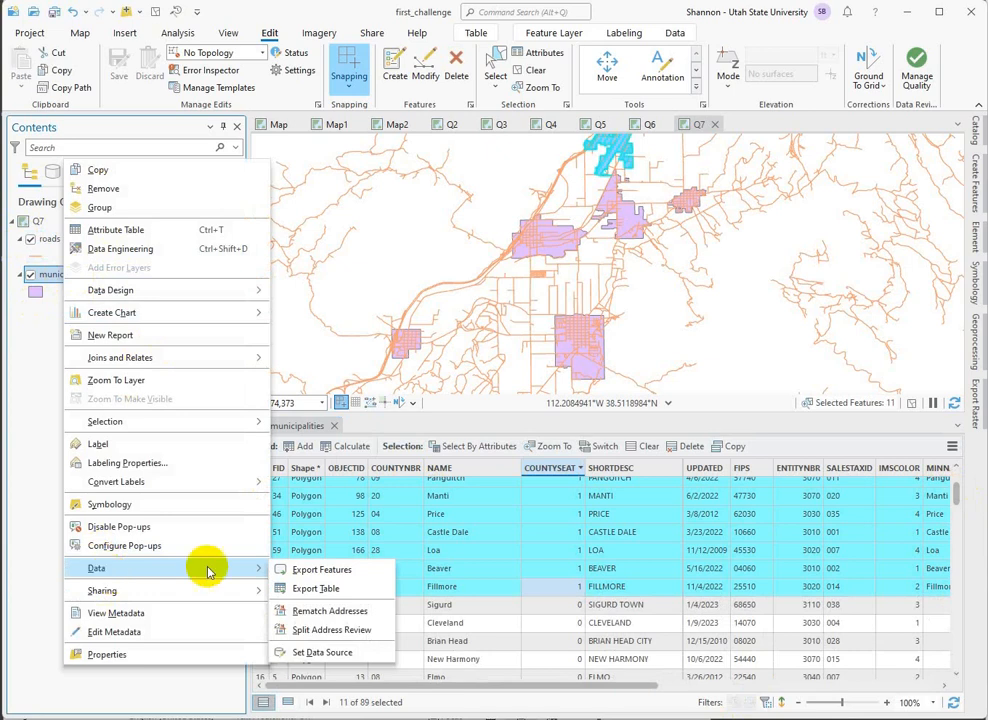
pyautogui.click(316, 570)
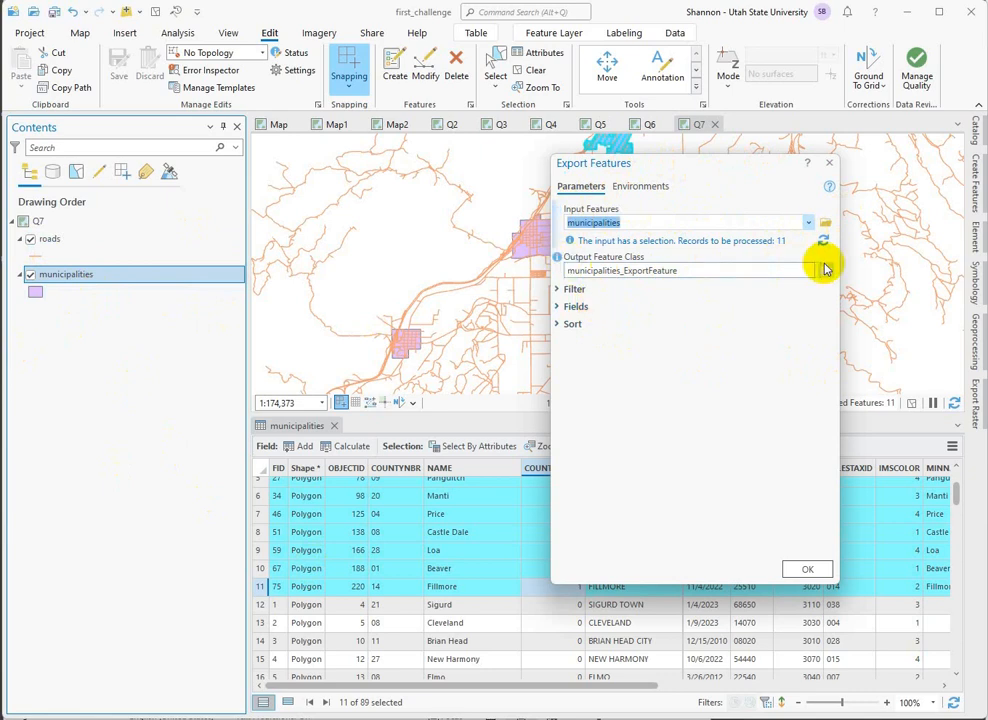
pyautogui.click(761, 271)
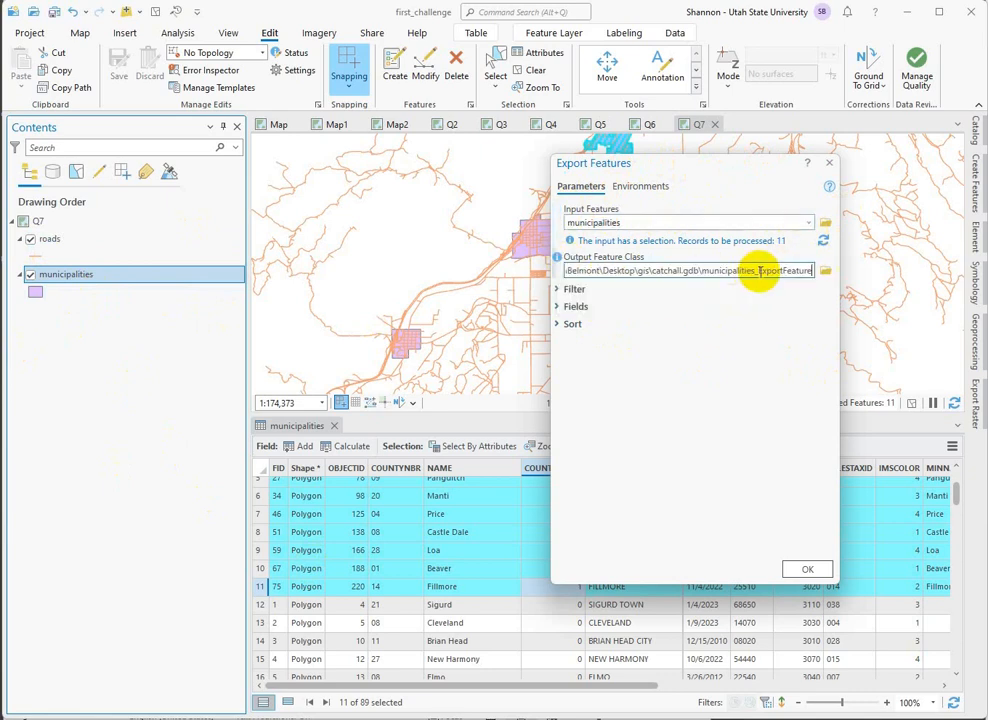
pyautogui.moveTo(758, 270); pyautogui.dragTo(876, 270)
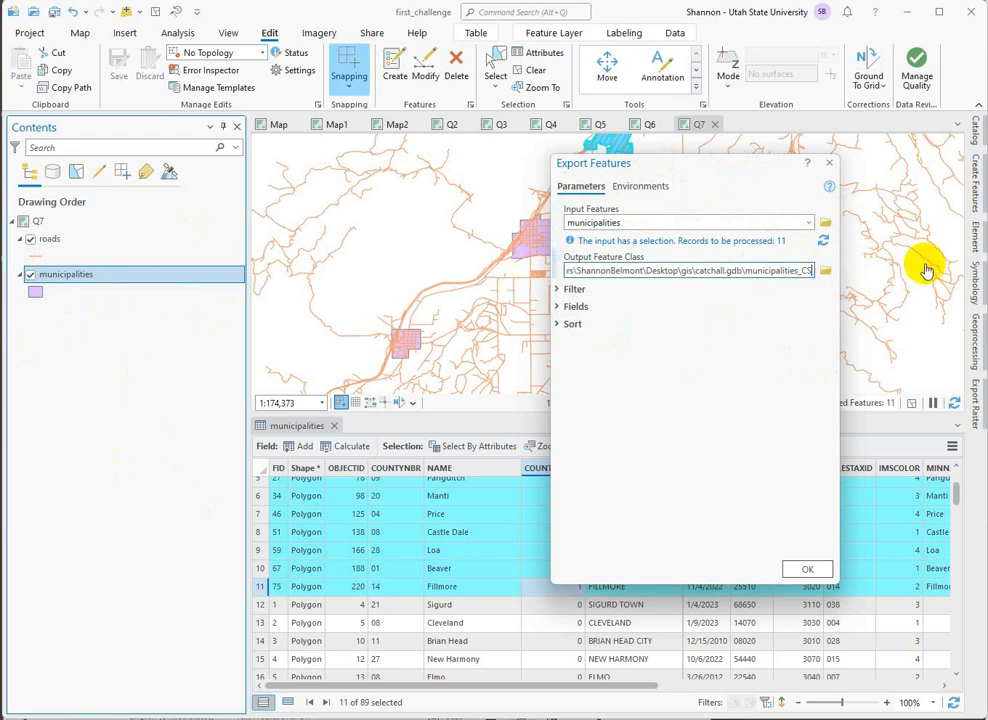
pyautogui.click(805, 569)
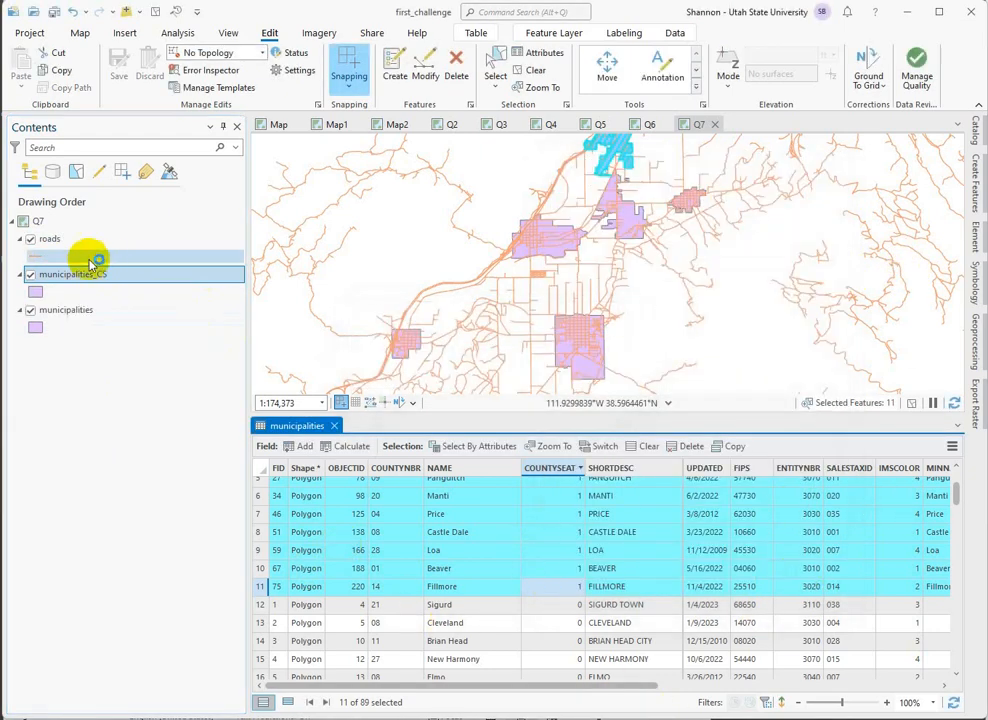
pyautogui.rightClick(72, 318)
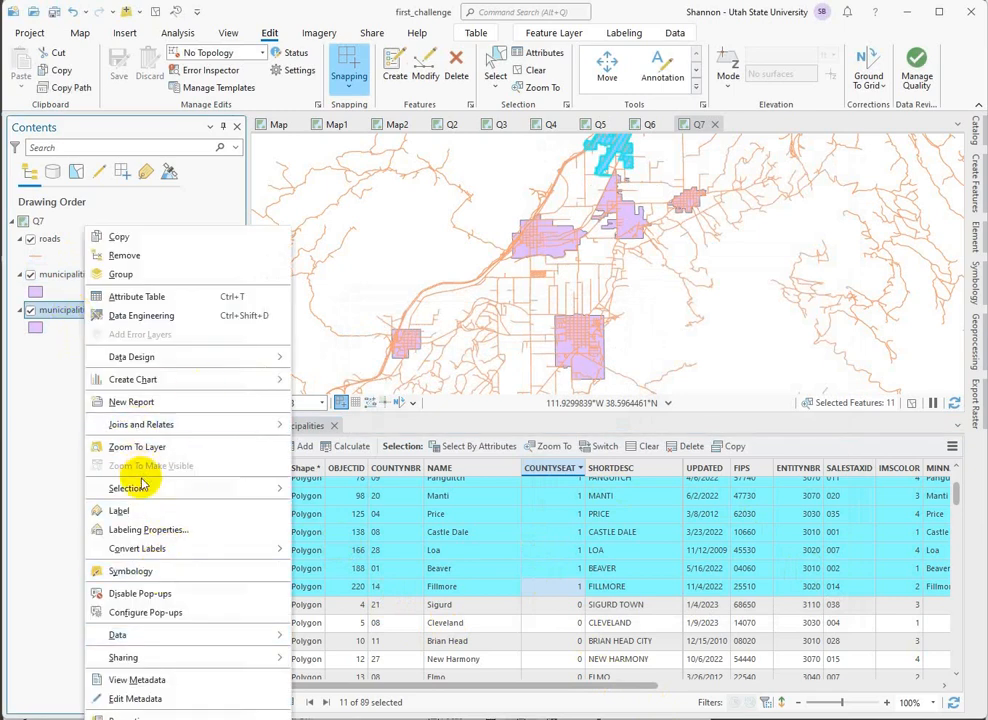
pyautogui.moveTo(136, 490)
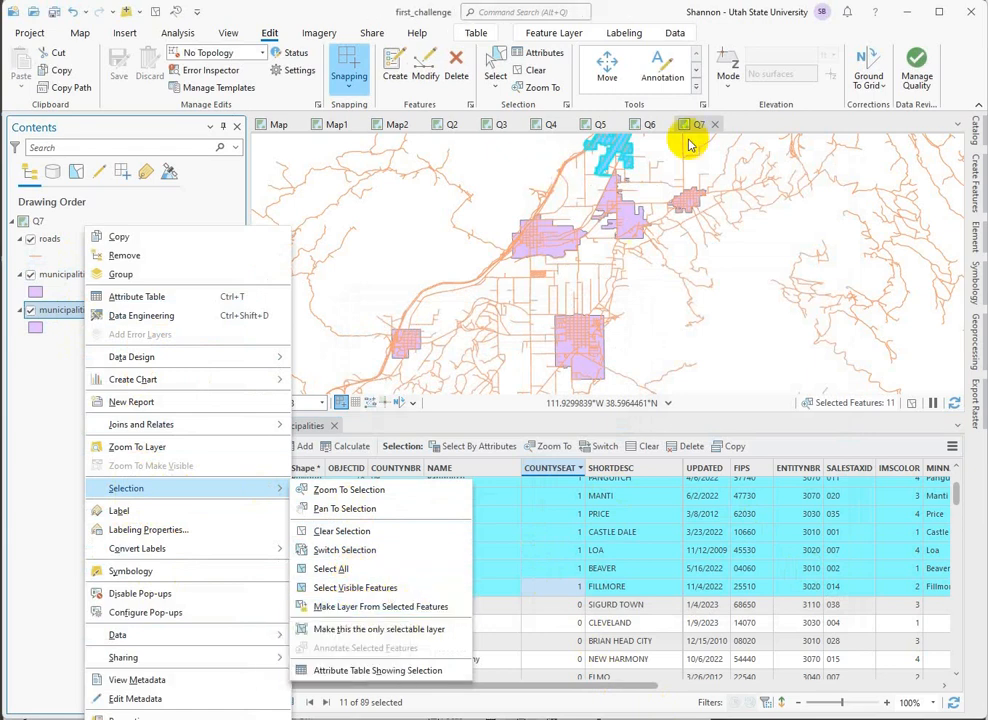
pyautogui.click(25, 404)
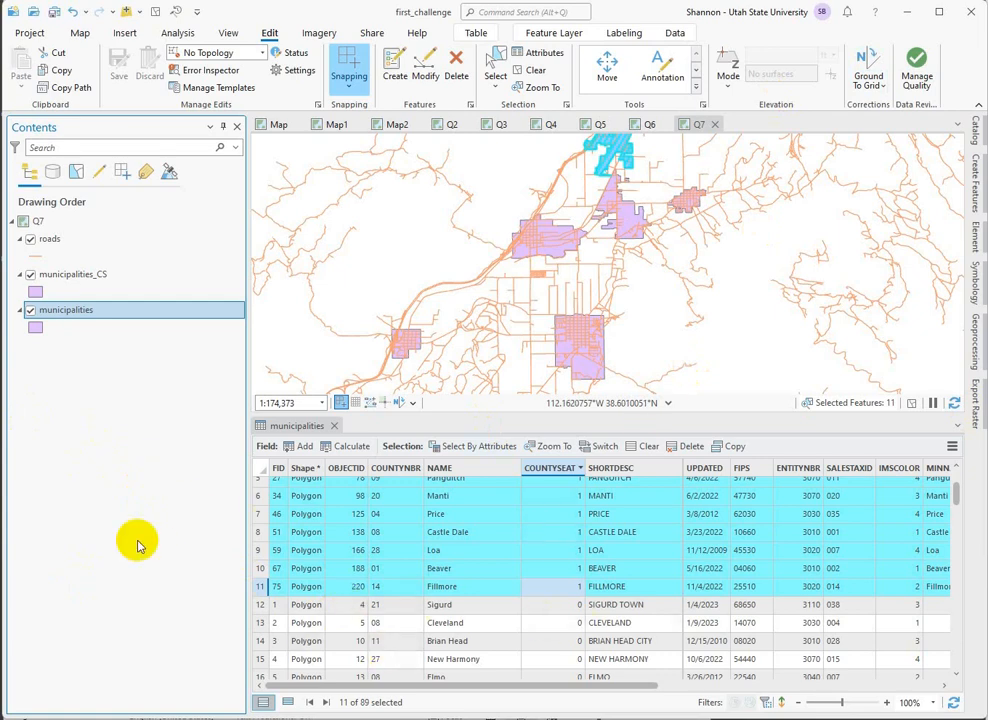
# Clear the selected municipality features and close the municipalities attribute table.
pyautogui.click(535, 70)
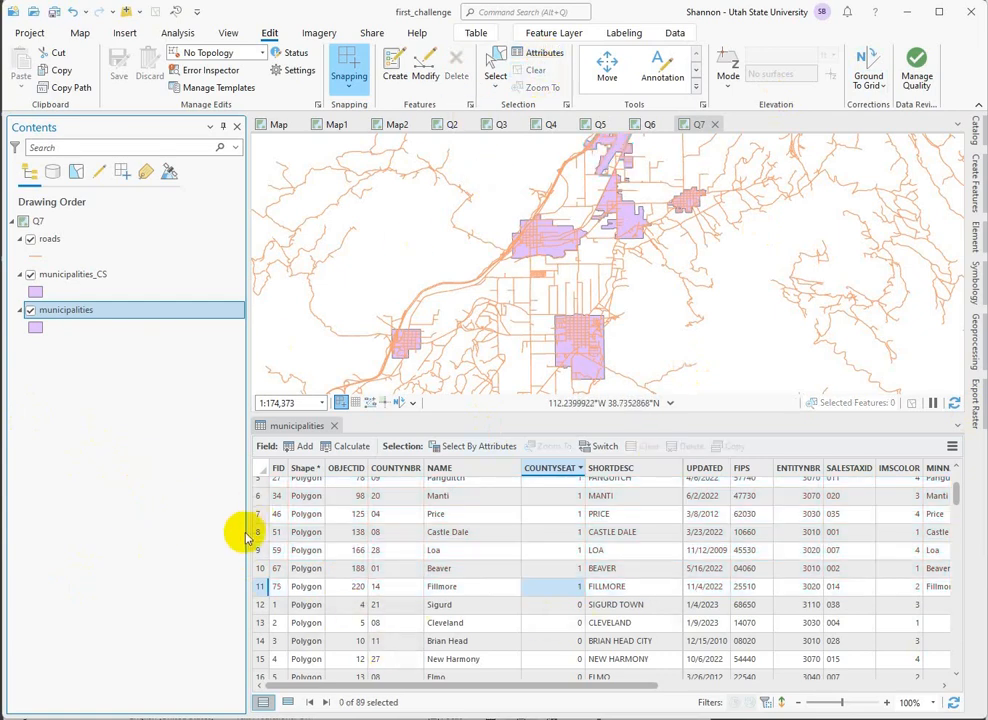
pyautogui.click(338, 428)
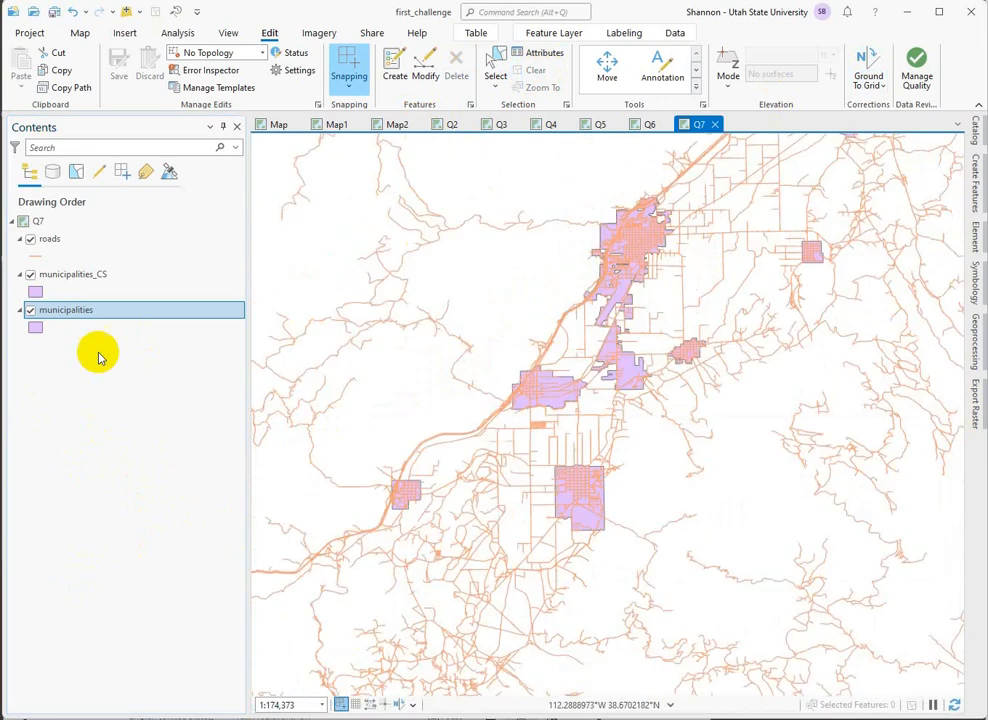
# Hide the municipalities layer and collapse its legend, keeping roads and municipalities_CS drawn on the map.
pyautogui.click(30, 274)
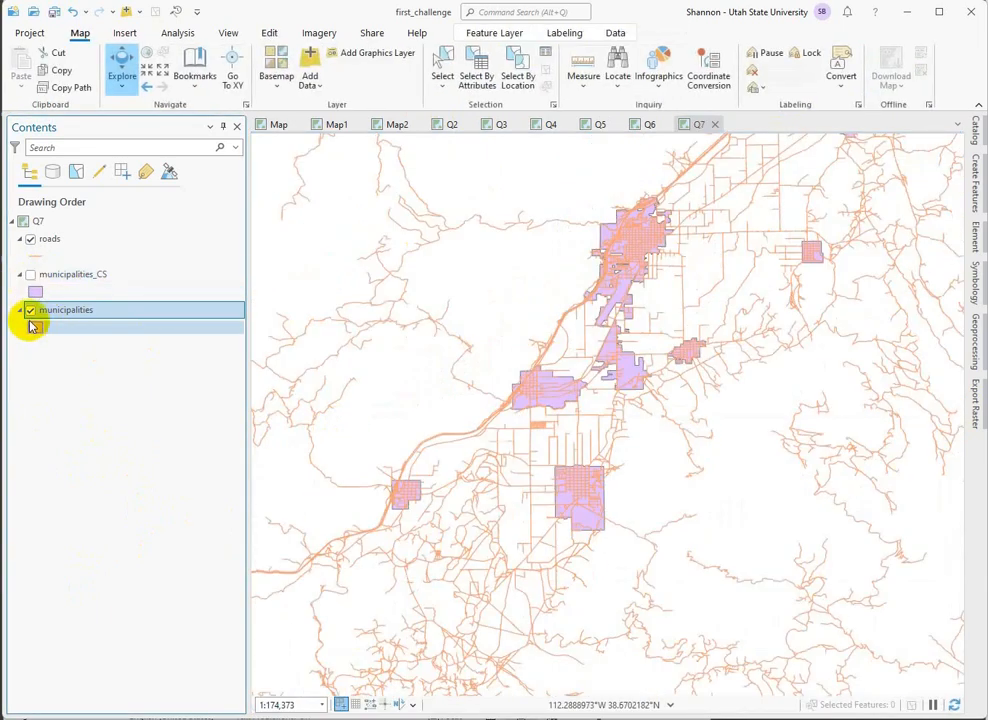
pyautogui.click(30, 310)
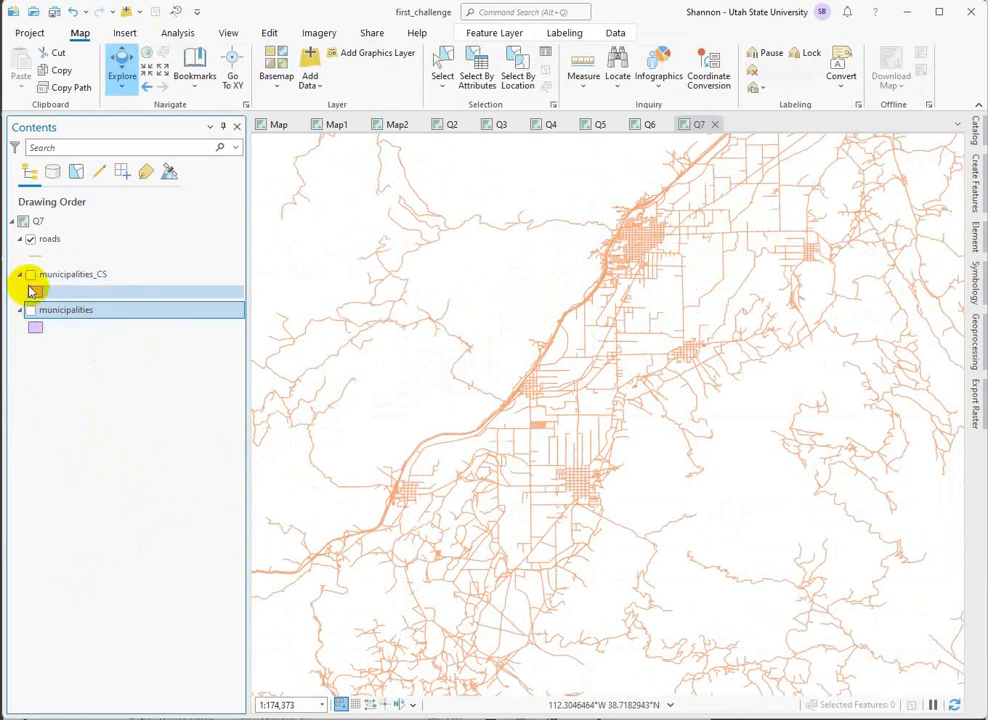
pyautogui.click(30, 275)
pyautogui.scroll(-3, 736, 413)
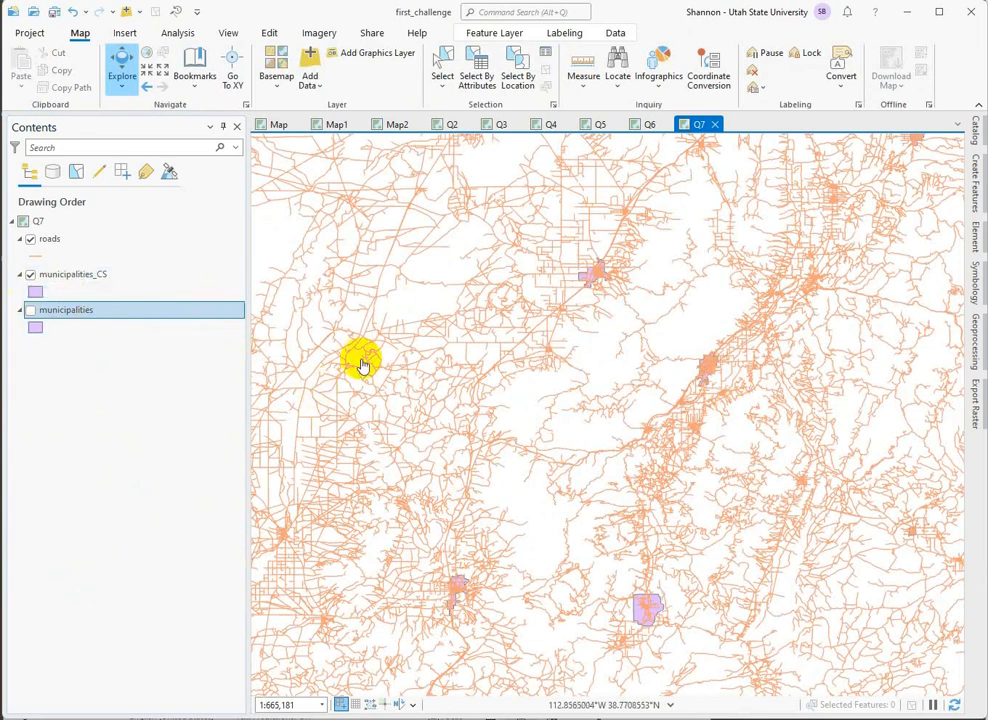
pyautogui.scroll(-4, 571, 393)
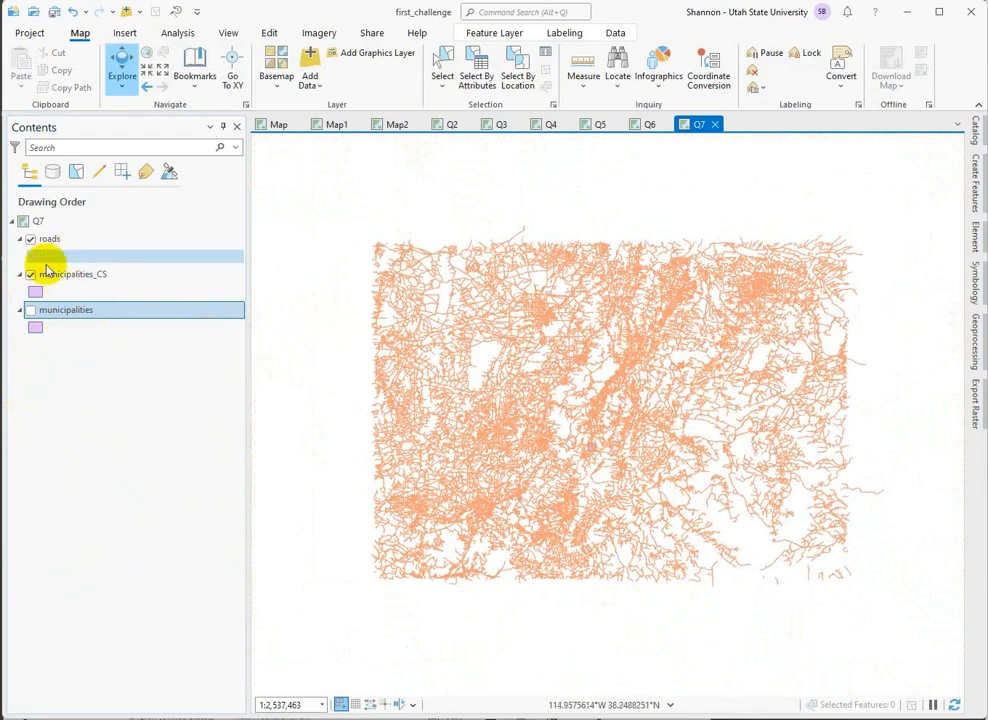
pyautogui.click(27, 310)
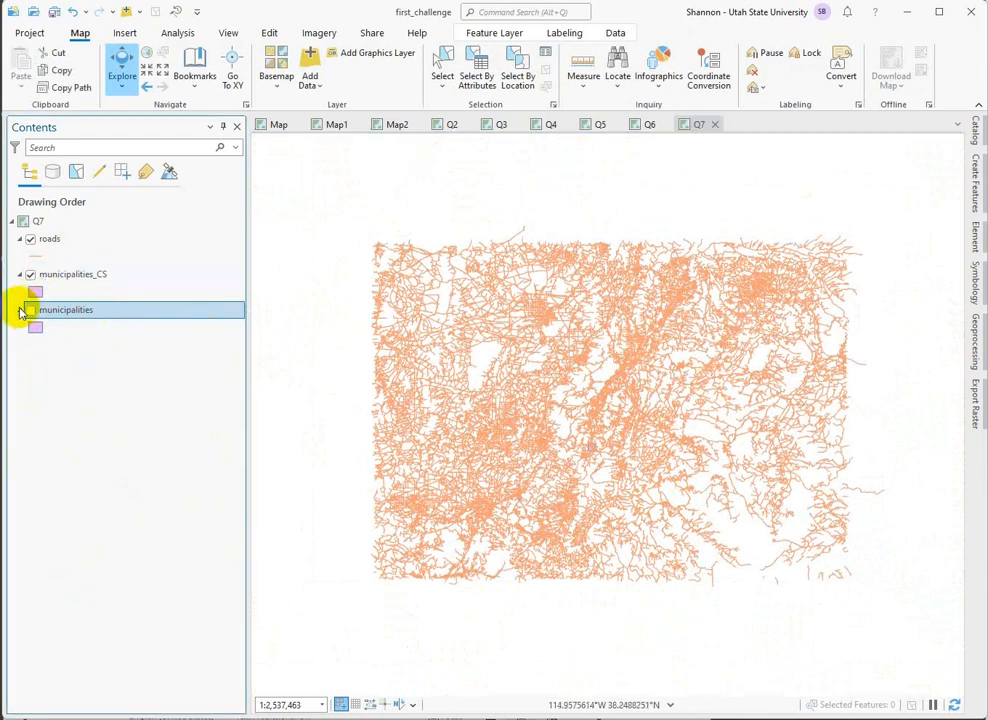
pyautogui.click(20, 310)
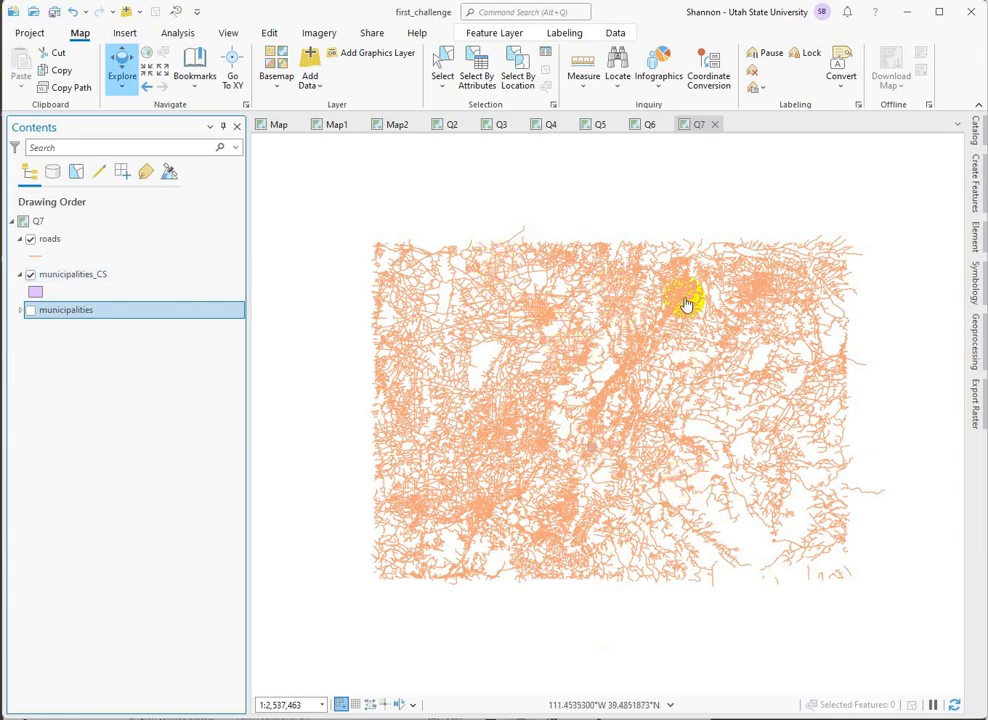
# Examine up close how roads cross the boundary of one county-seat municipality.
pyautogui.scroll(3, 686, 302)
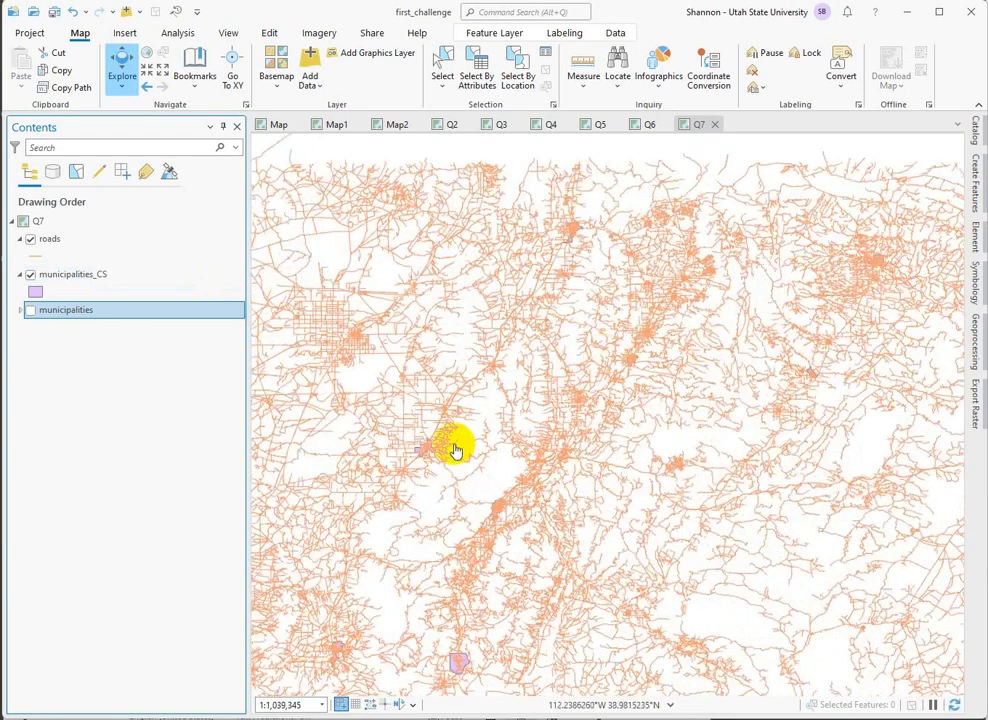
pyautogui.scroll(4, 454, 448)
pyautogui.moveTo(482, 534); pyautogui.dragTo(620, 543)
pyautogui.scroll(5, 518, 452)
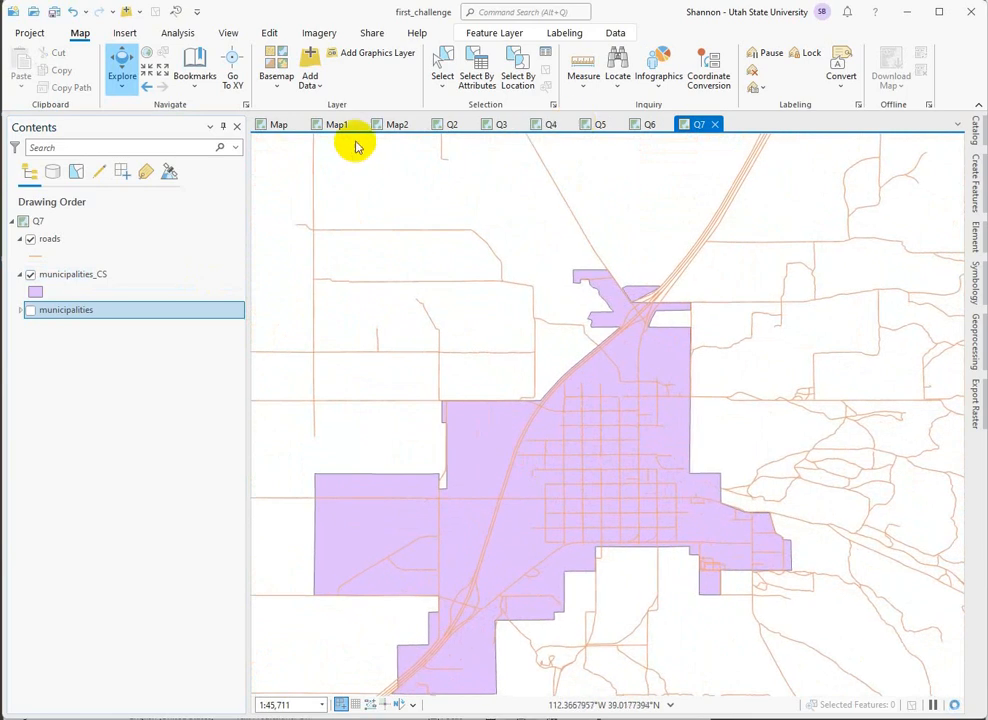
pyautogui.click(515, 70)
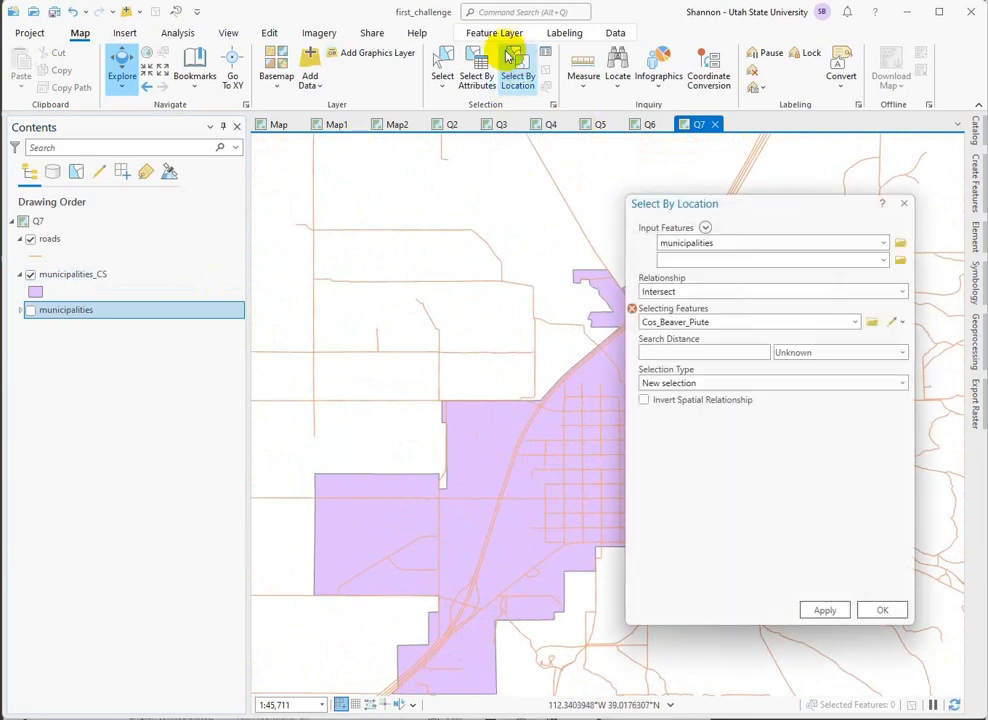
pyautogui.click(442, 62)
pyautogui.click(904, 208)
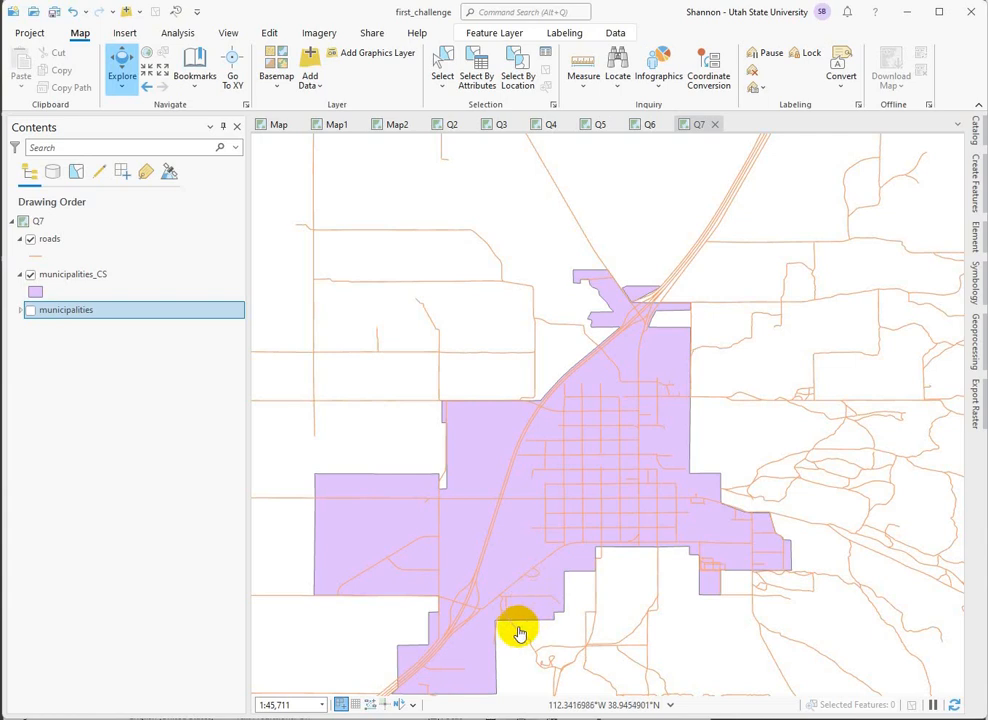
# Select individual road segments at the county seat's boundary to check how far they extend, and clear the selection.
pyautogui.click(442, 62)
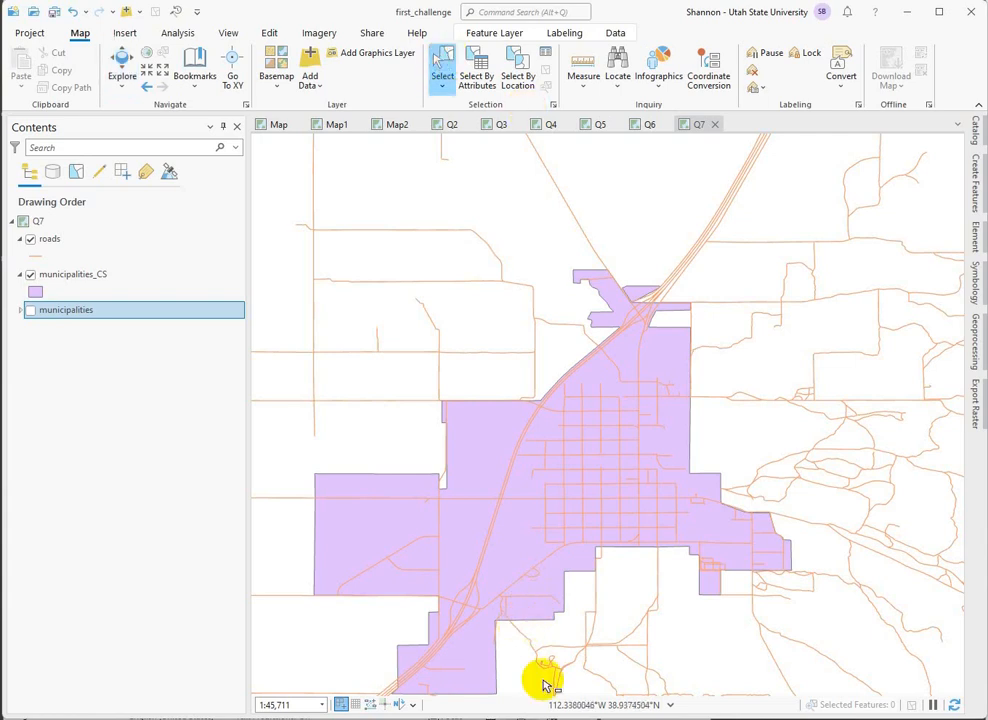
pyautogui.click(522, 638)
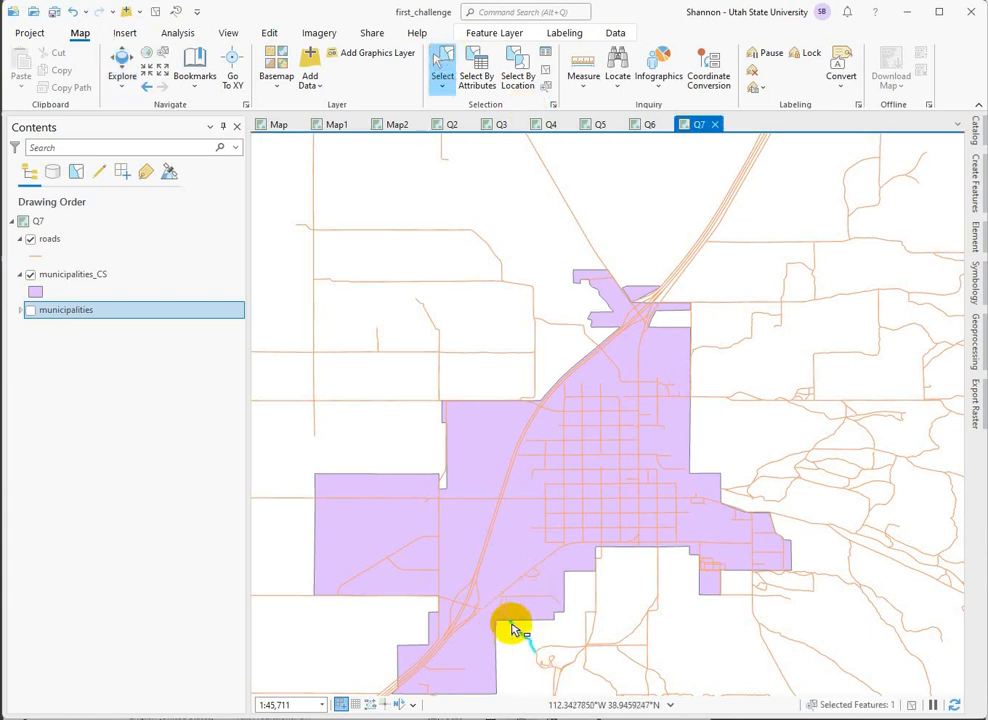
pyautogui.click(355, 500)
pyautogui.click(298, 502)
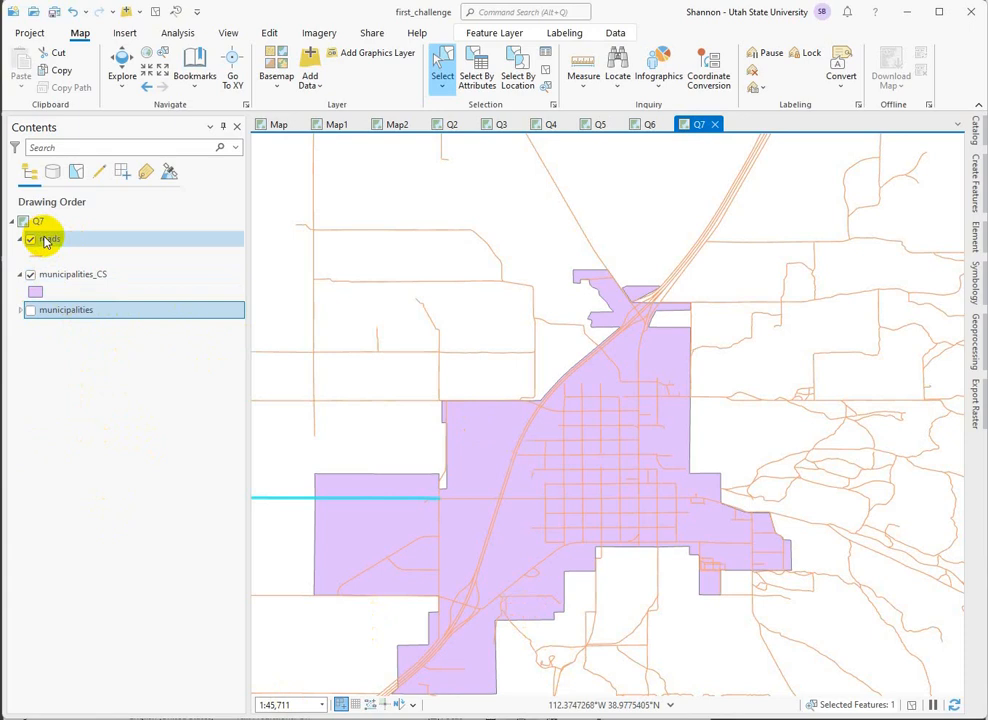
pyautogui.click(94, 405)
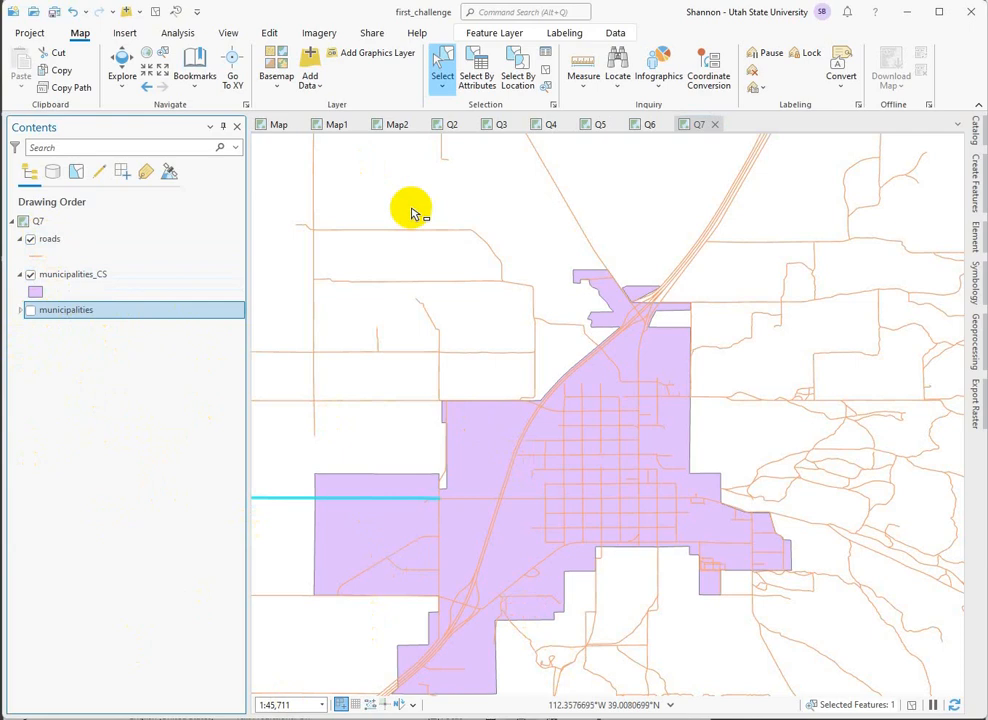
pyautogui.click(547, 70)
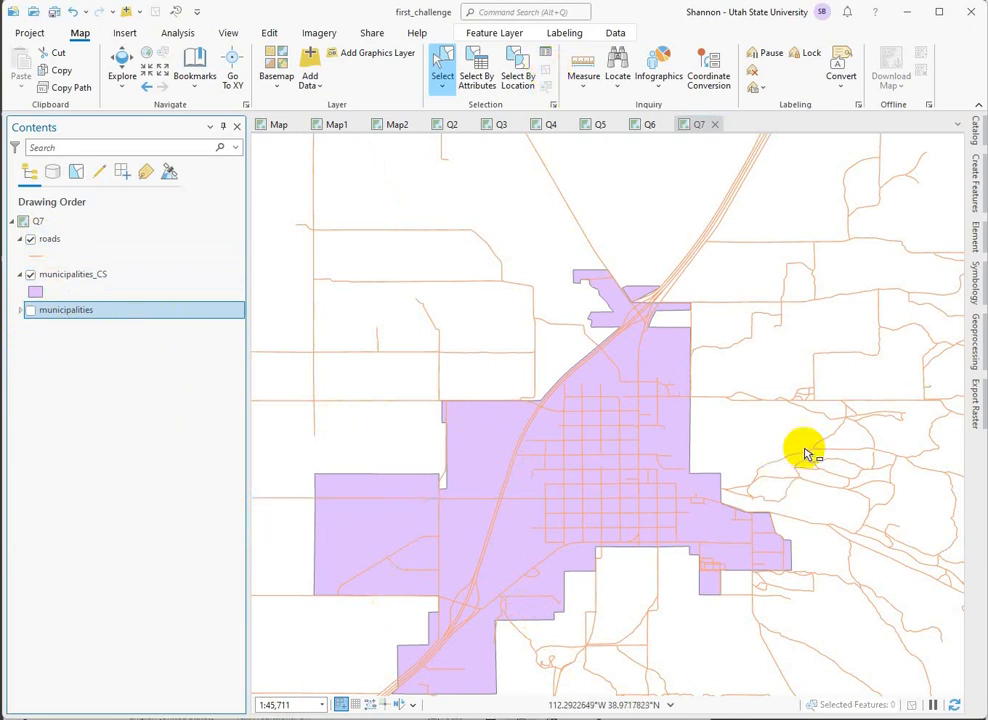
# Find the Intersect analysis tool and set municipalities_CS and roads as its input features.
pyautogui.click(975, 363)
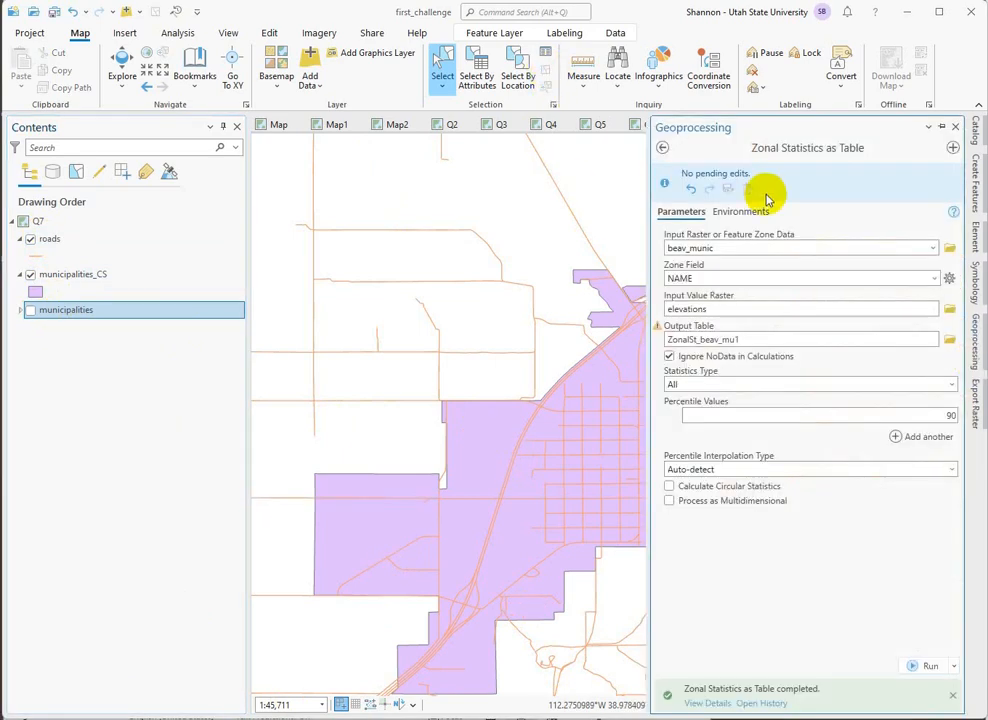
pyautogui.click(662, 148)
pyautogui.moveTo(809, 146); pyautogui.dragTo(646, 148)
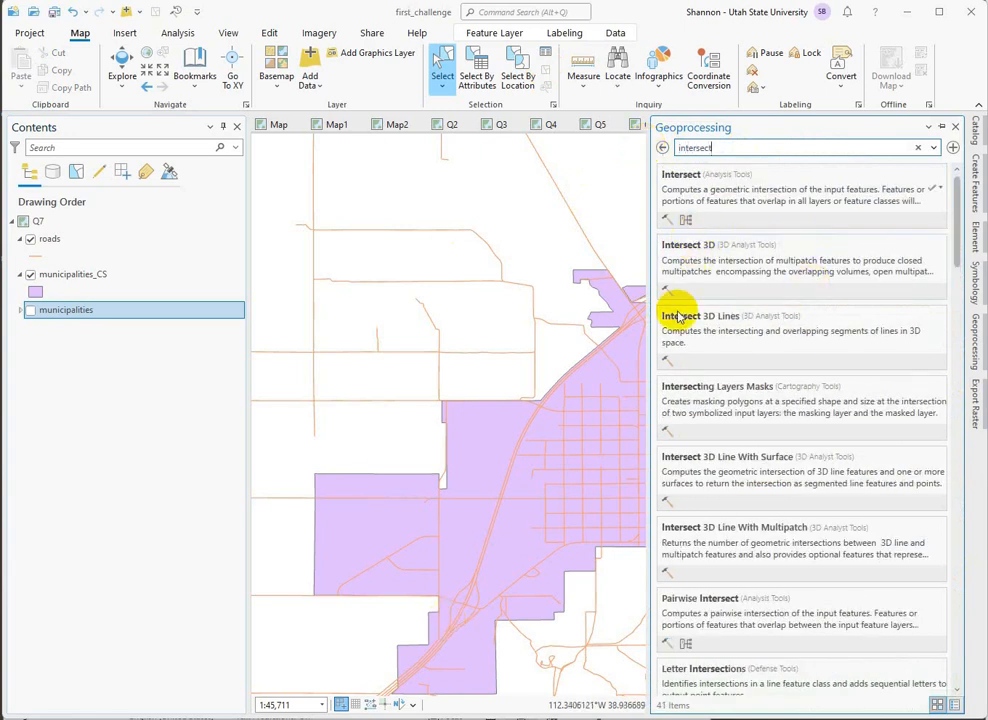
pyautogui.click(676, 182)
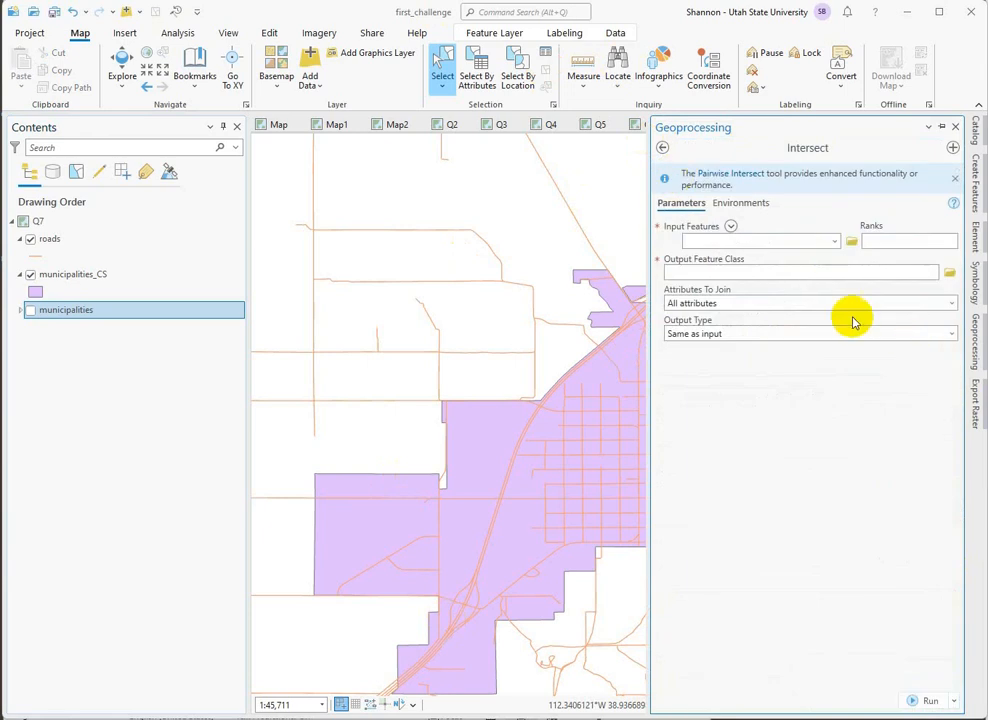
pyautogui.click(836, 243)
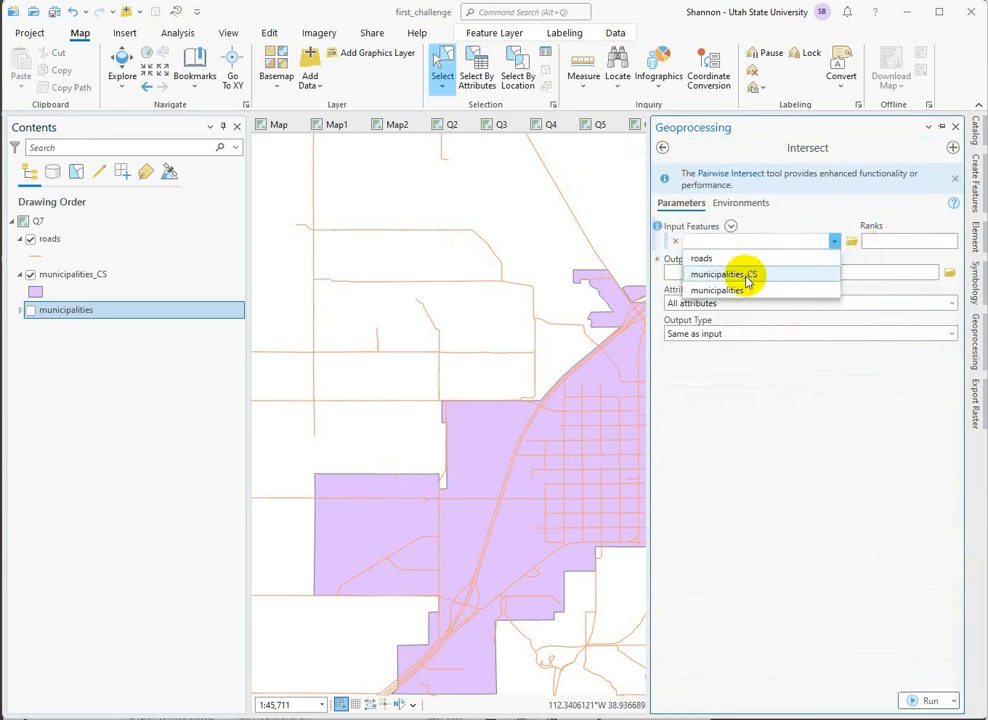
pyautogui.click(700, 275)
pyautogui.click(835, 259)
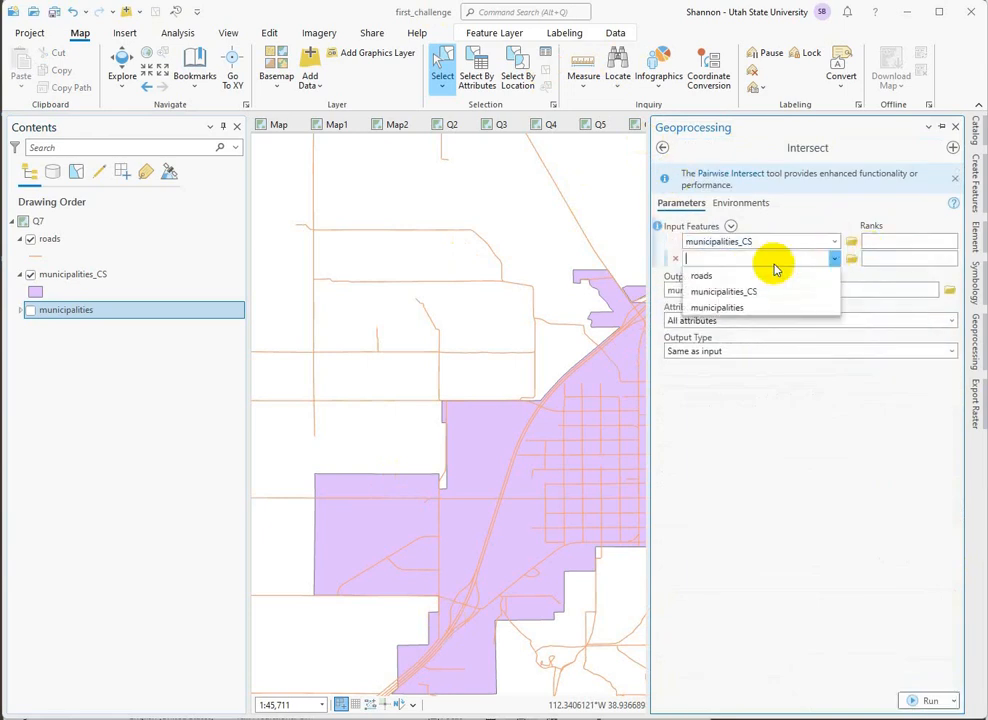
pyautogui.click(701, 276)
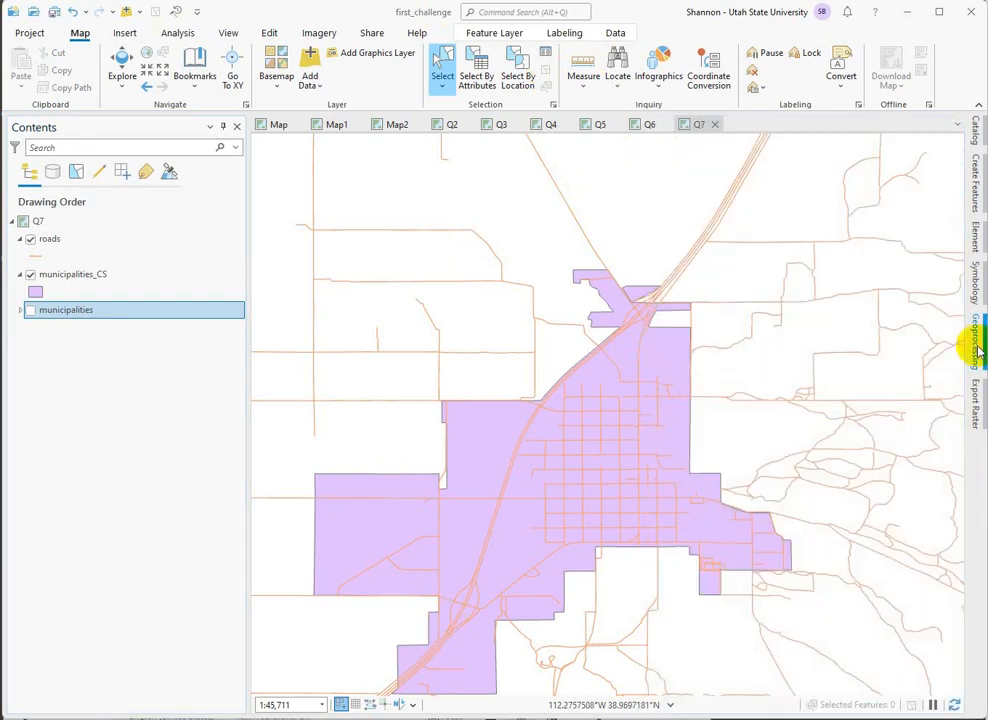
# Name the Intersect output feature class roadsCS_Intersect in catchall.gdb and run the tool.
pyautogui.click(977, 350)
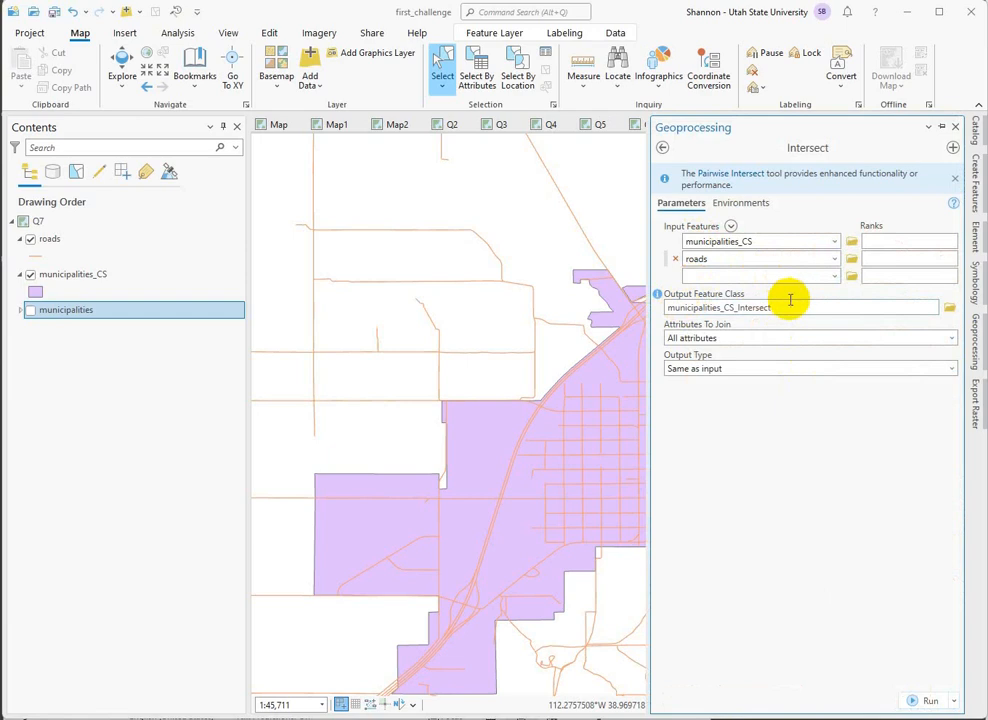
pyautogui.click(735, 310)
pyautogui.moveTo(733, 316); pyautogui.dragTo(836, 308)
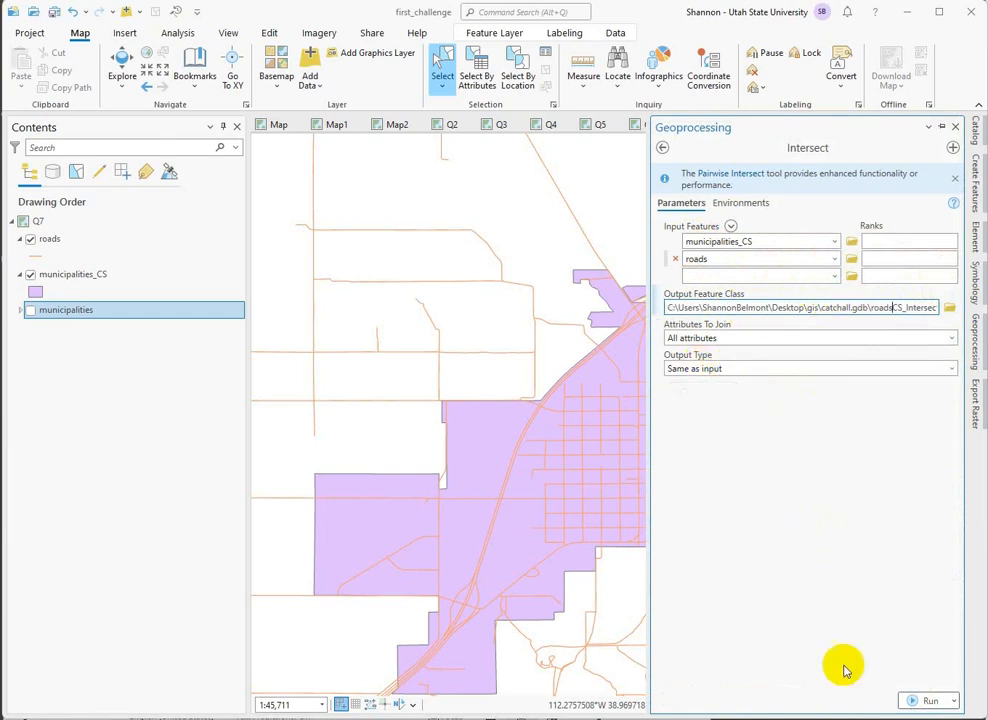
pyautogui.click(931, 702)
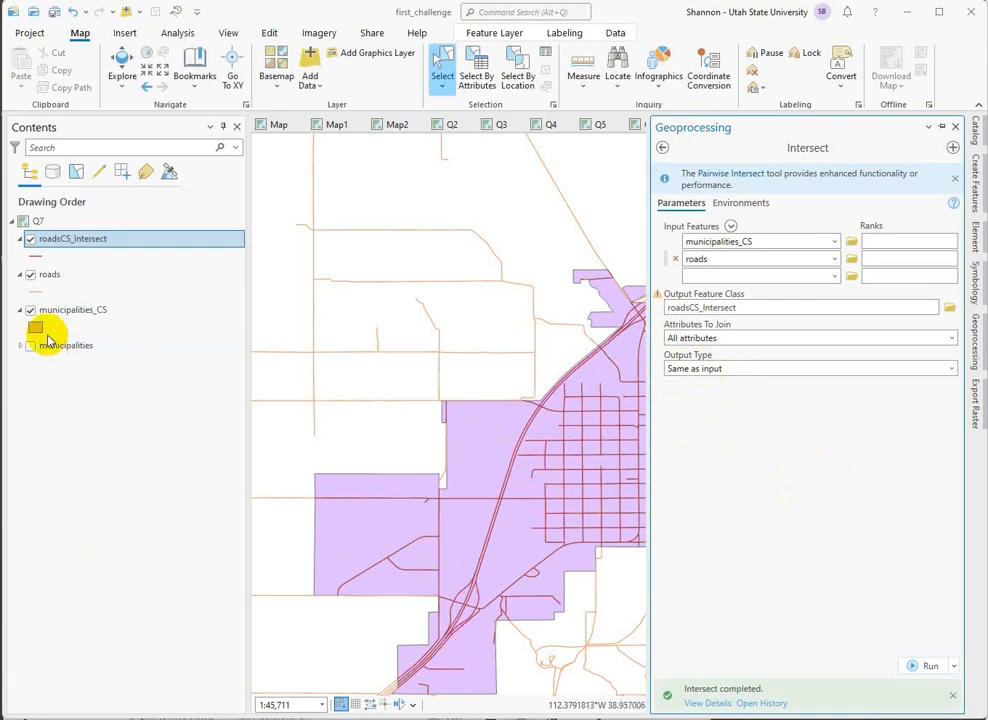
# Hide the original roads layer and check the intersected roads across the county-seat municipalities.
pyautogui.click(29, 276)
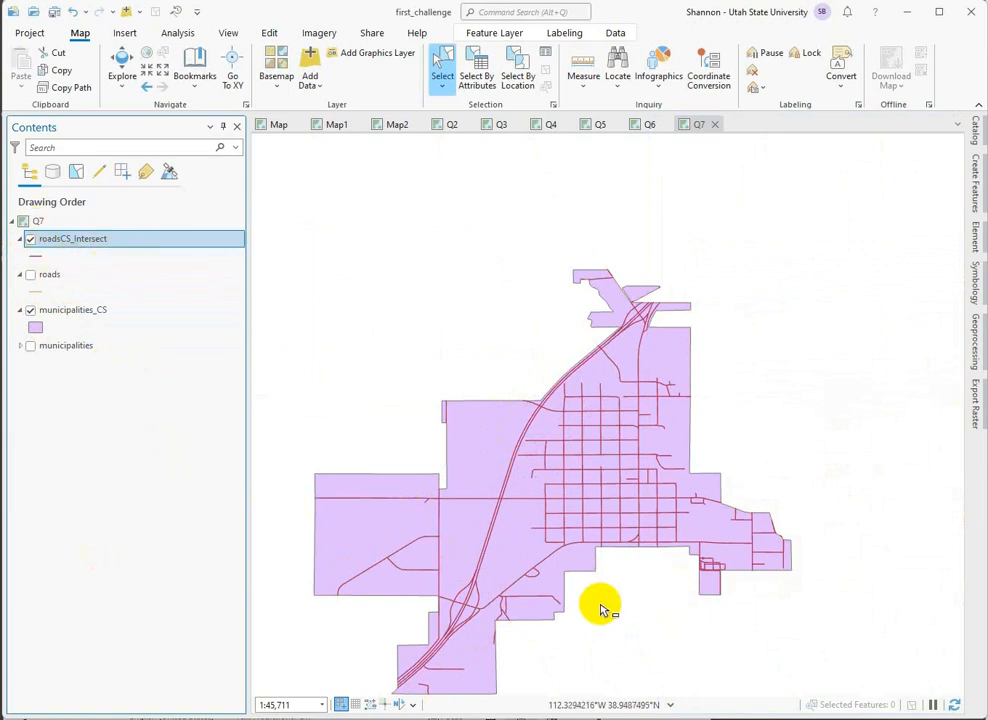
pyautogui.click(121, 60)
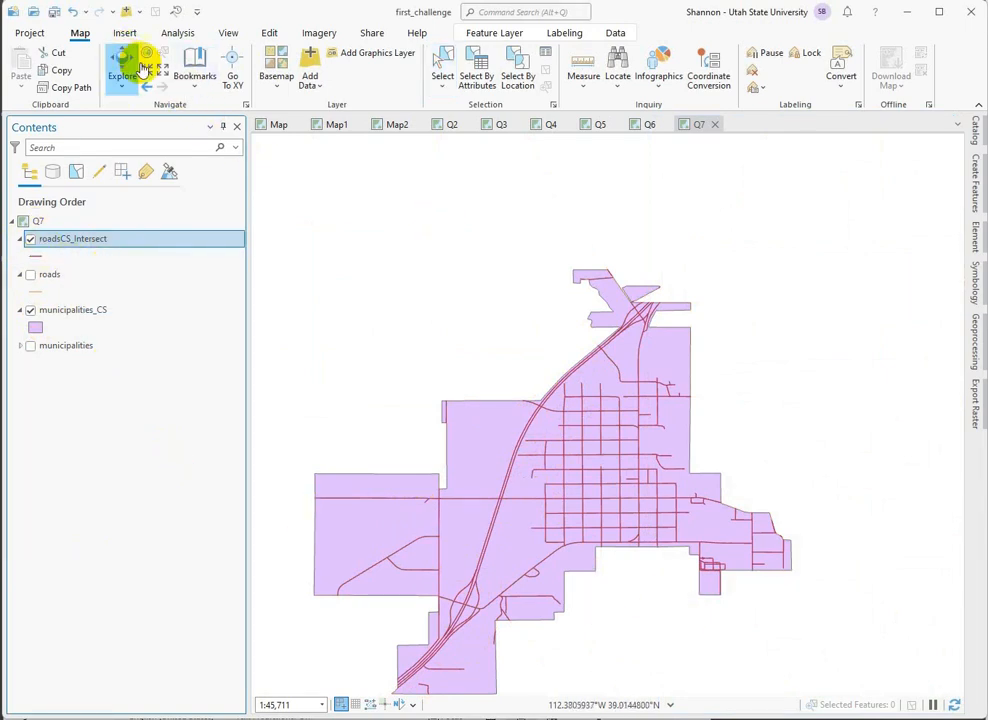
pyautogui.scroll(-4, 613, 280)
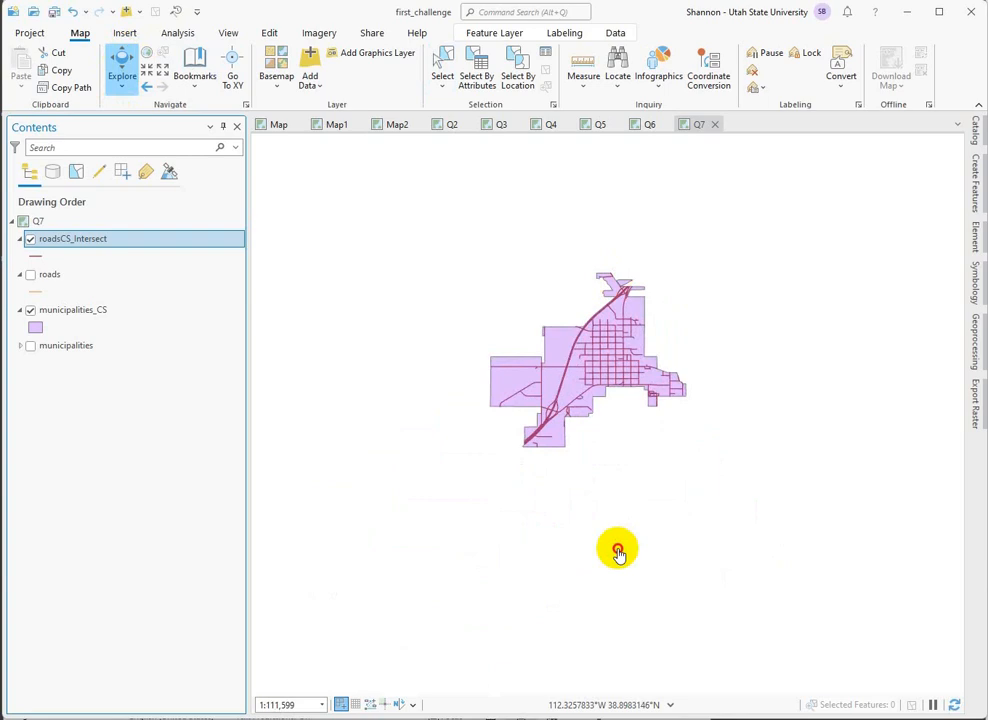
pyautogui.moveTo(617, 551); pyautogui.dragTo(725, 373)
pyautogui.scroll(-3, 726, 376)
pyautogui.scroll(-7, 726, 376)
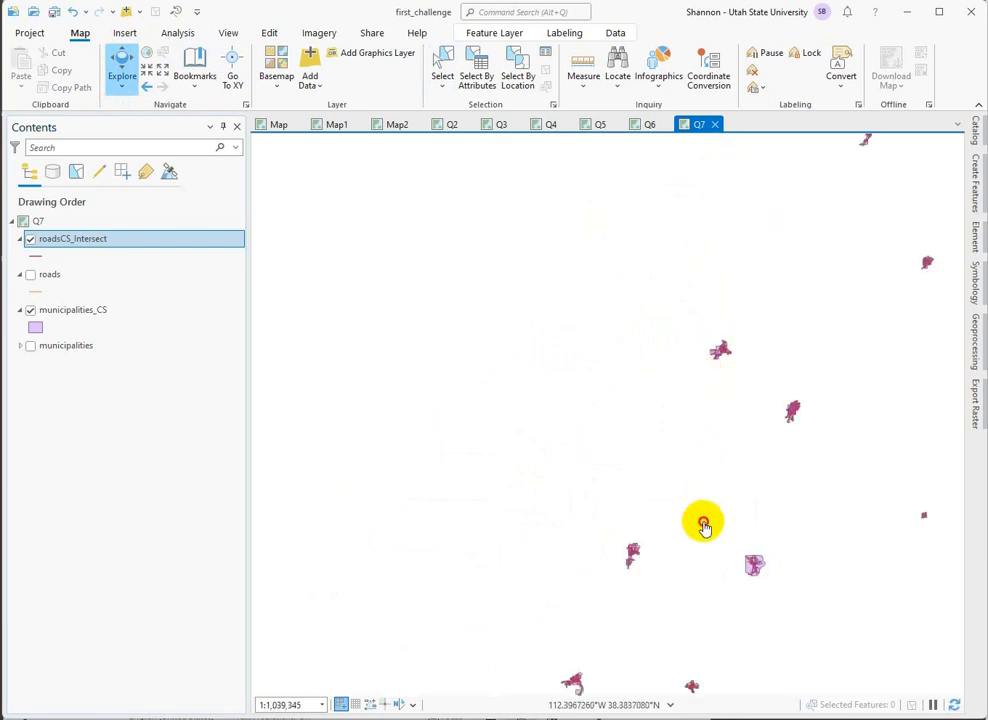
pyautogui.moveTo(701, 523); pyautogui.dragTo(540, 470)
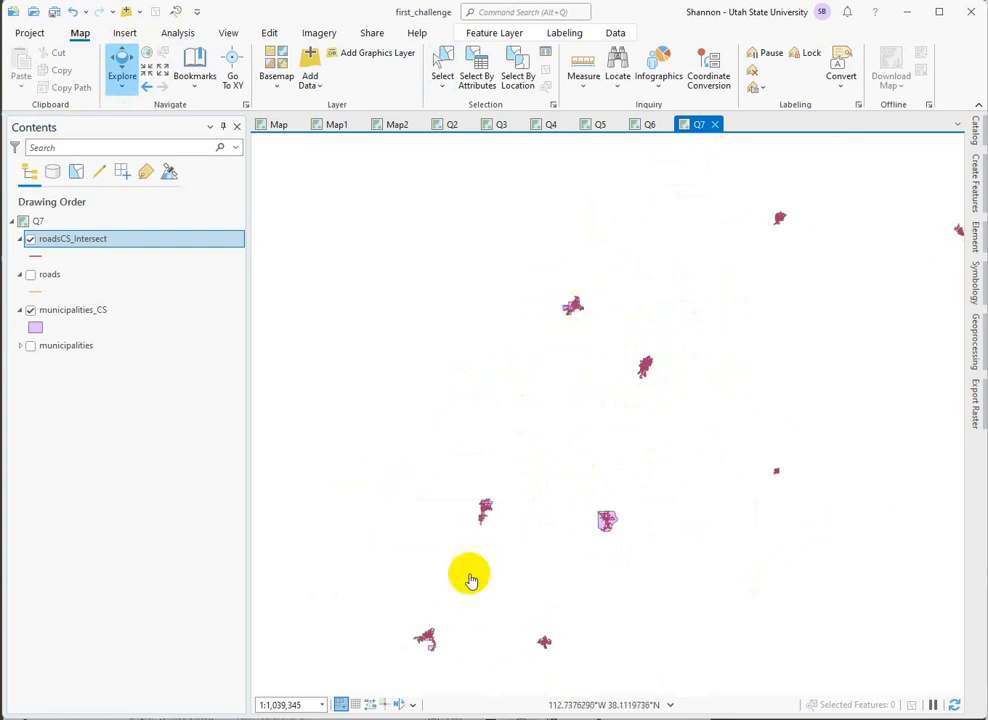
# Open the attribute table of the roadsCS_Intersect layer.
pyautogui.rightClick(72, 238)
pyautogui.click(90, 198)
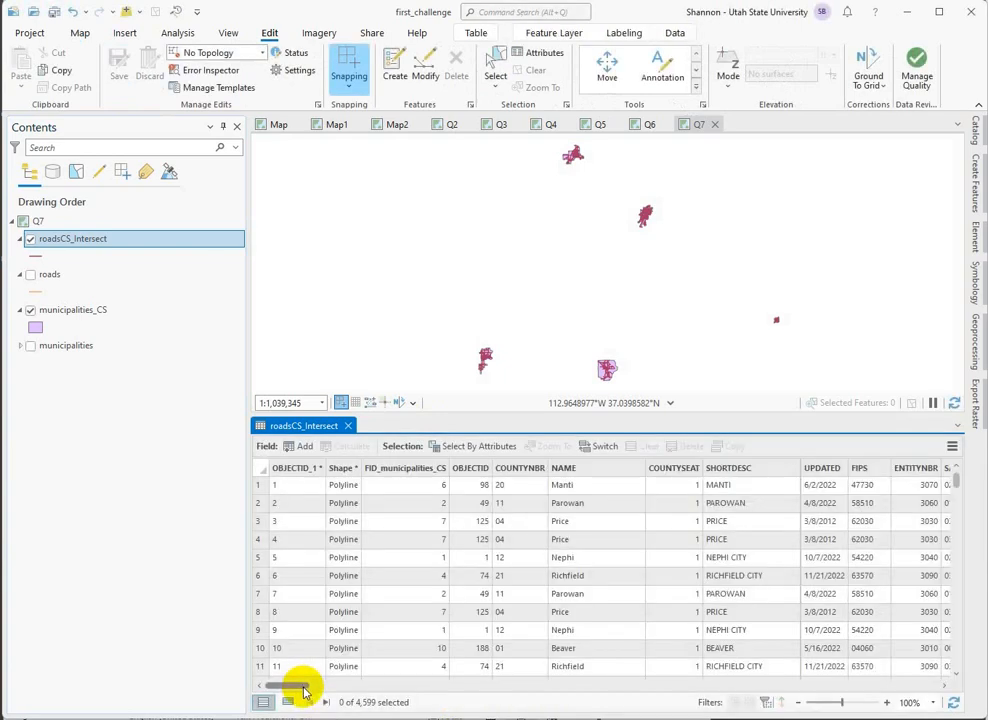
# Calculate geodesic length in meters for the SHAPE_Leng field of roadsCS_Intersect using Calculate Geometry.
pyautogui.moveTo(301, 688); pyautogui.dragTo(356, 689)
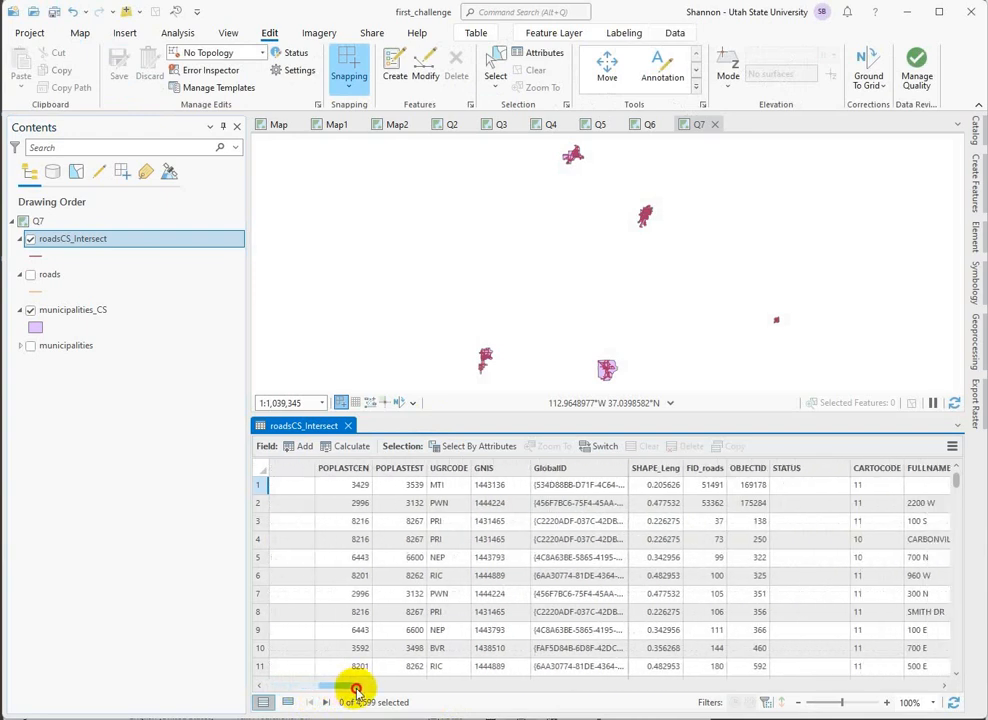
pyautogui.rightClick(654, 476)
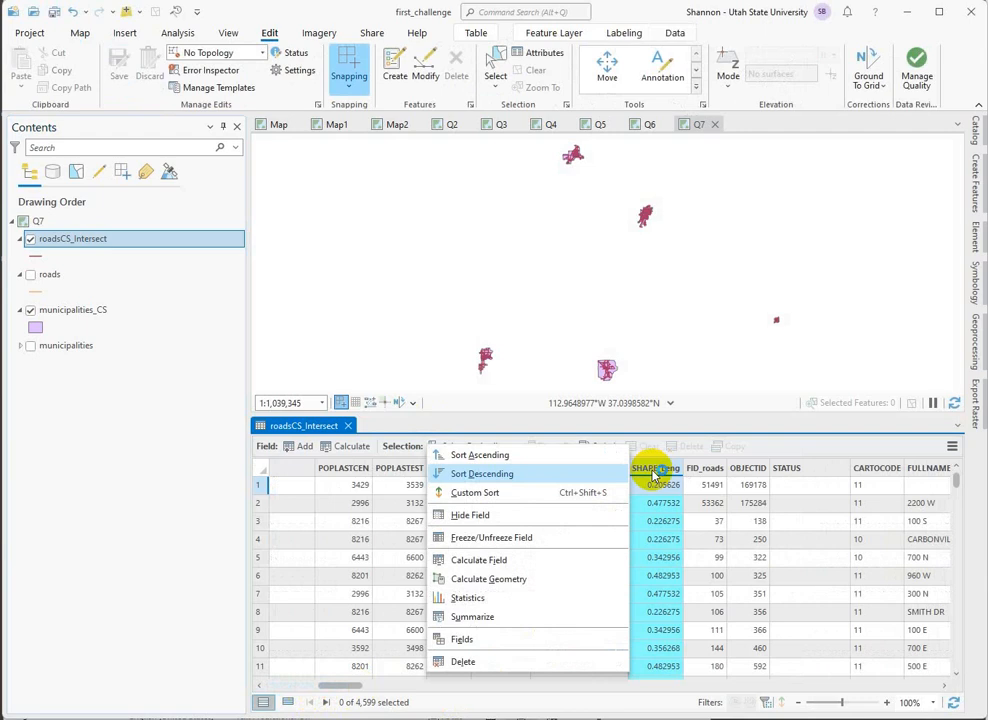
pyautogui.click(505, 581)
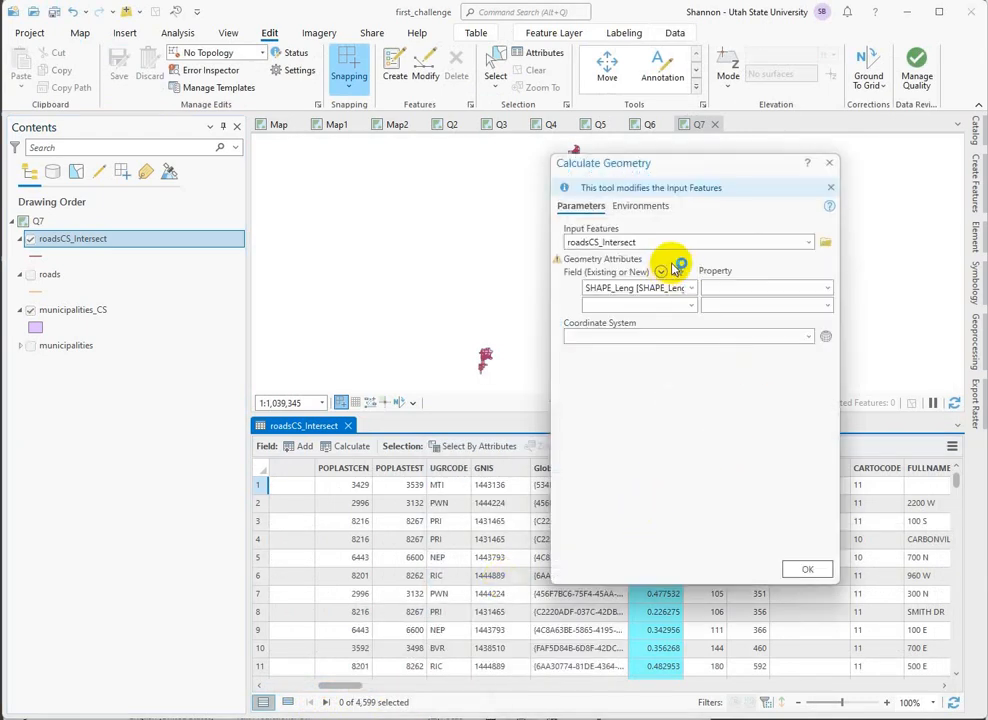
pyautogui.click(827, 288)
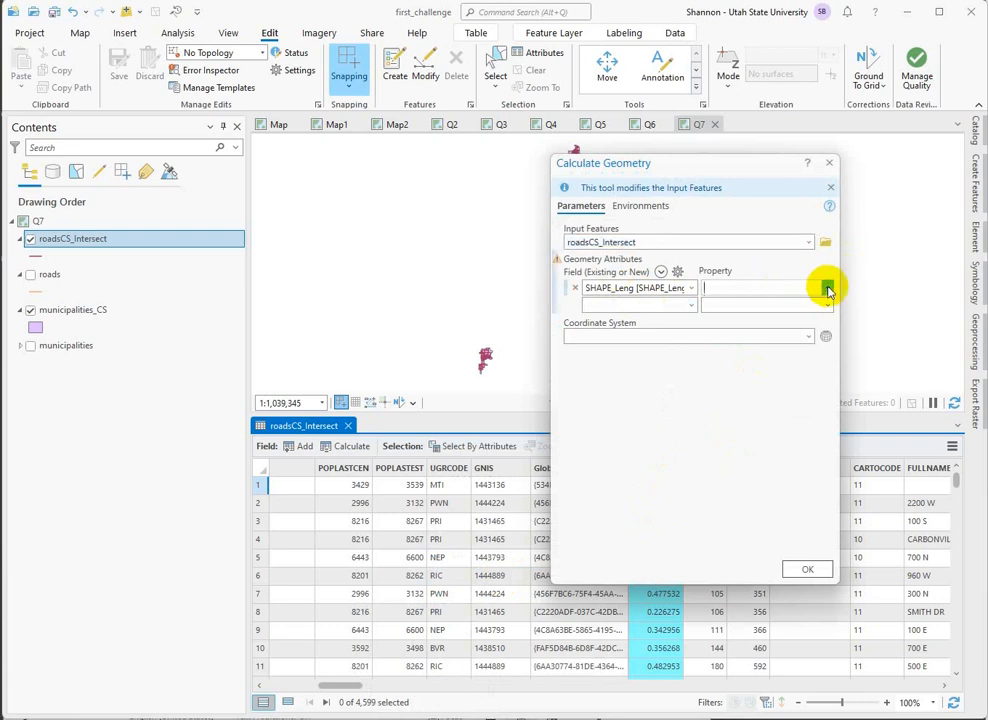
pyautogui.click(745, 305)
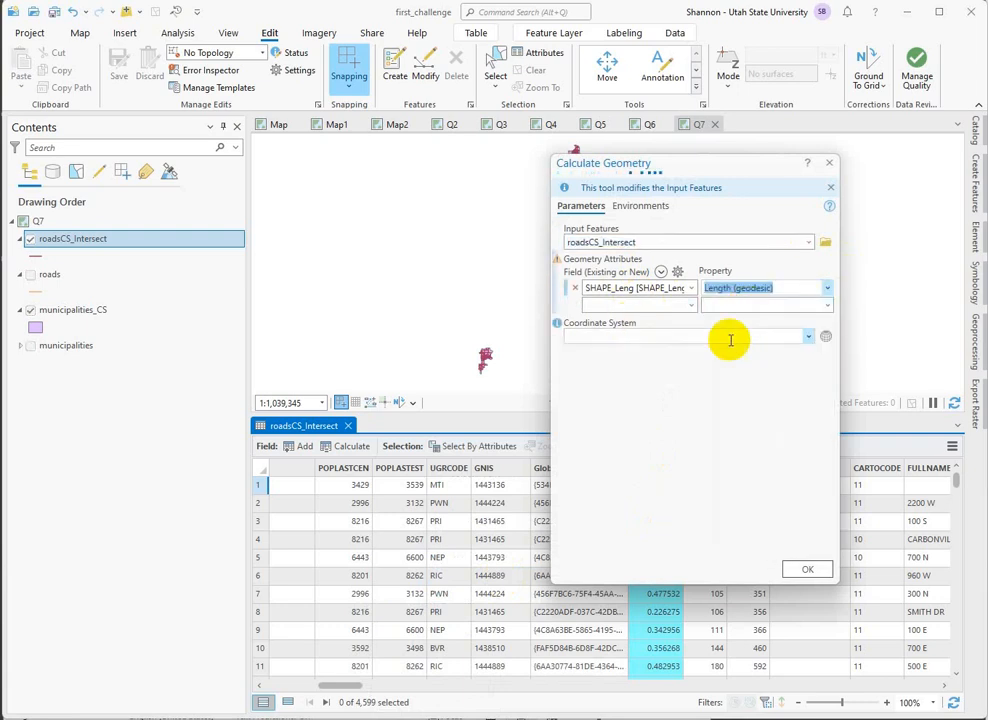
pyautogui.click(826, 336)
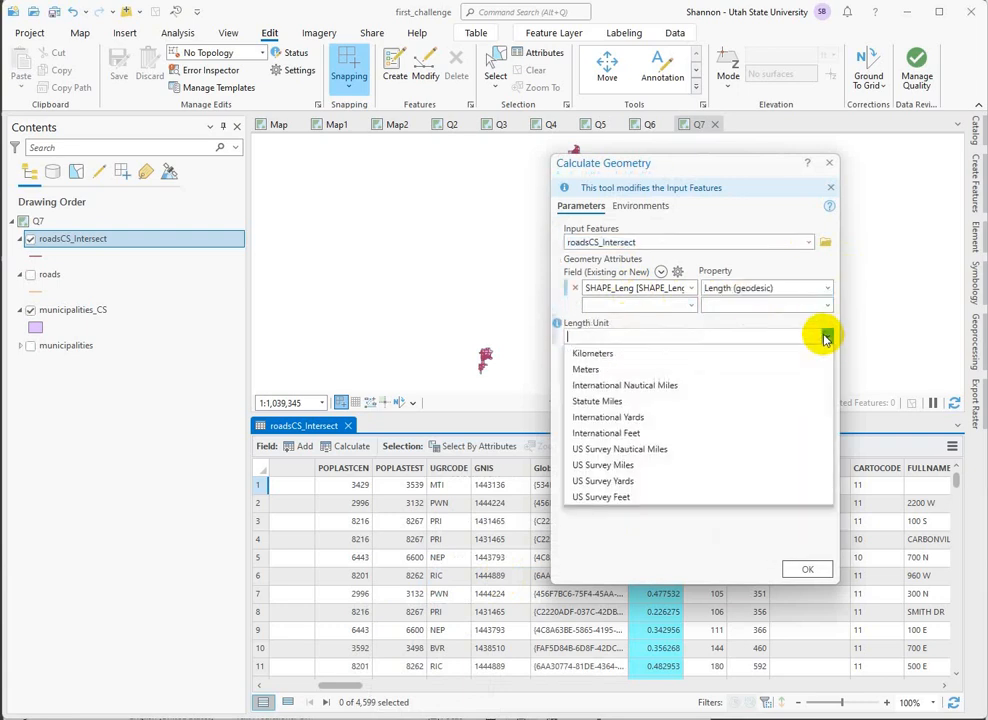
pyautogui.click(622, 369)
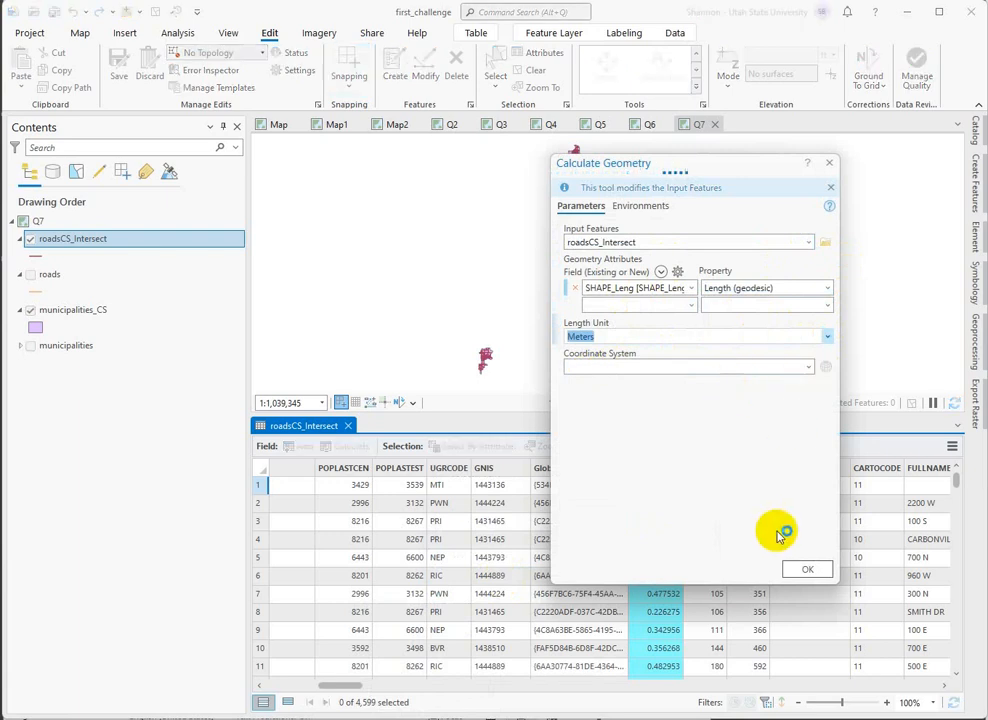
pyautogui.click(808, 571)
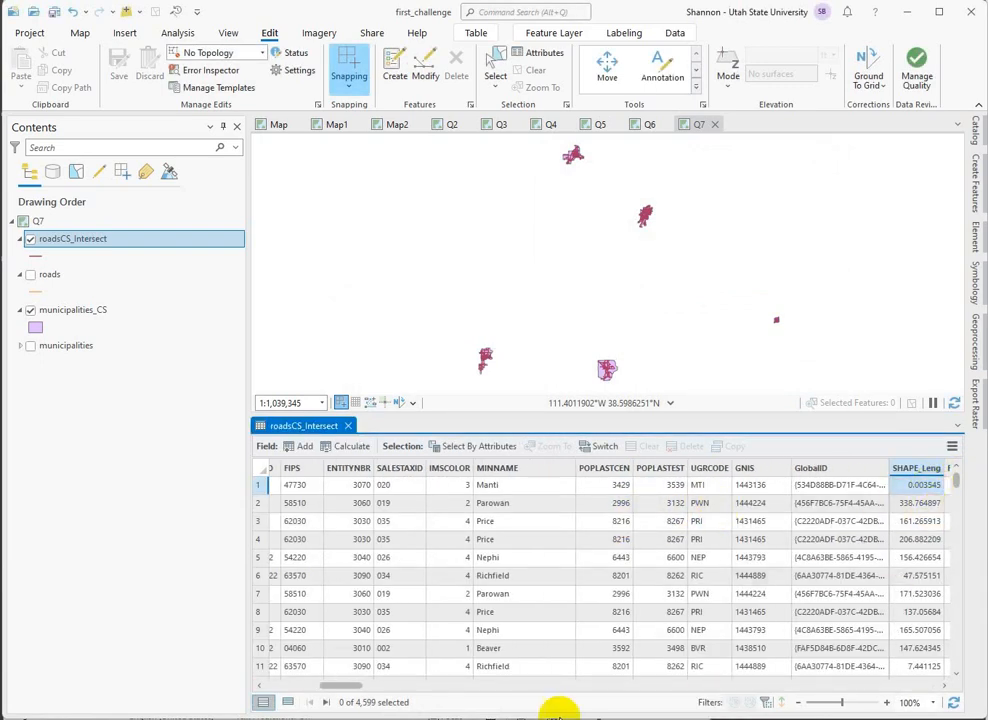
# Review the length fields in the roadsCS_Intersect table, and select and zoom to the third record, 100 S in Price.
pyautogui.moveTo(355, 688); pyautogui.dragTo(375, 689)
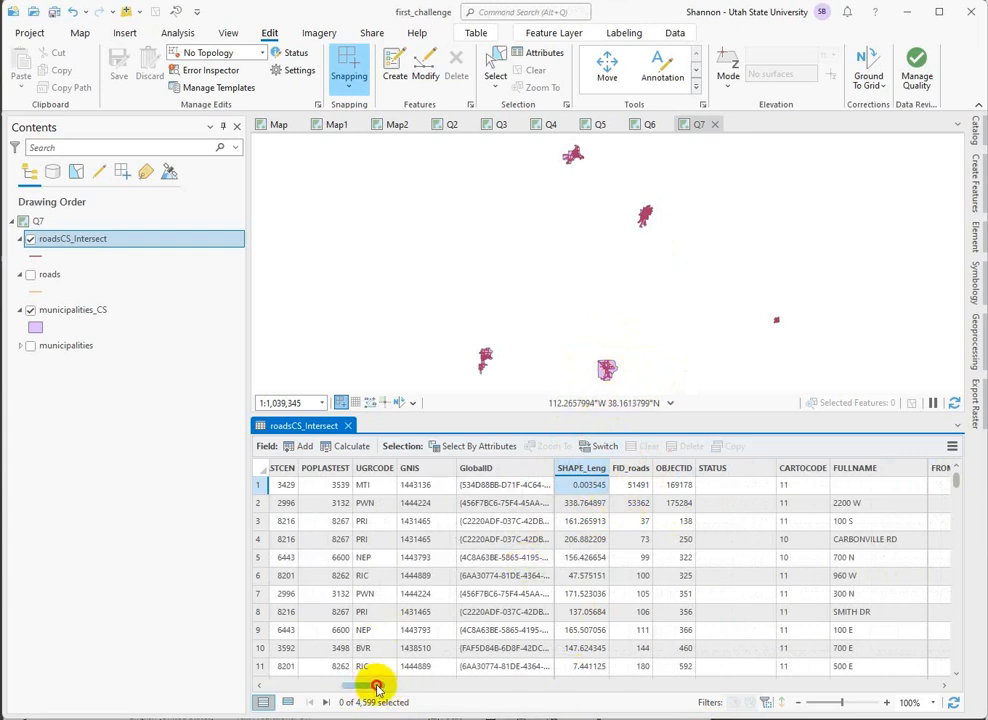
pyautogui.moveTo(377, 687); pyautogui.dragTo(556, 684)
pyautogui.moveTo(688, 655); pyautogui.dragTo(980, 645)
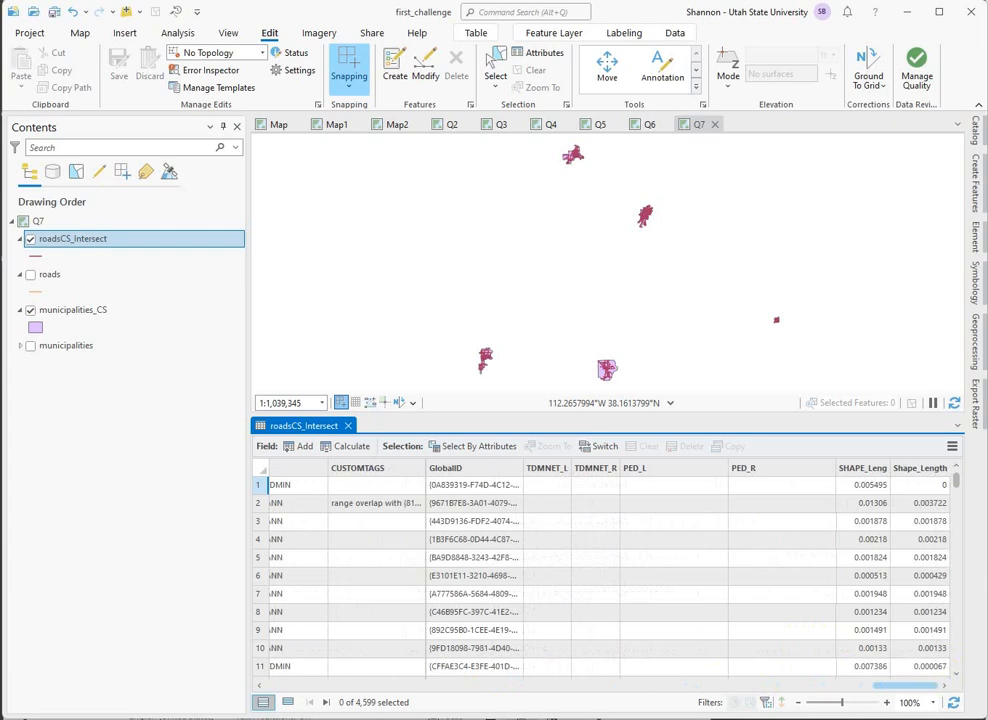
pyautogui.moveTo(890, 686); pyautogui.dragTo(229, 716)
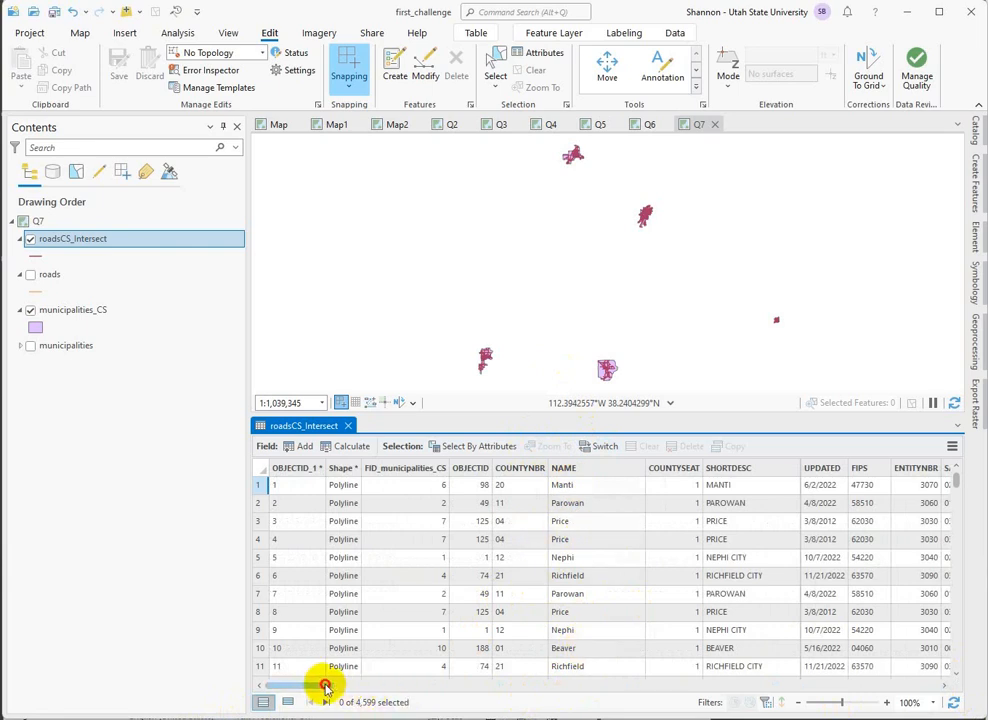
pyautogui.moveTo(325, 686); pyautogui.dragTo(408, 683)
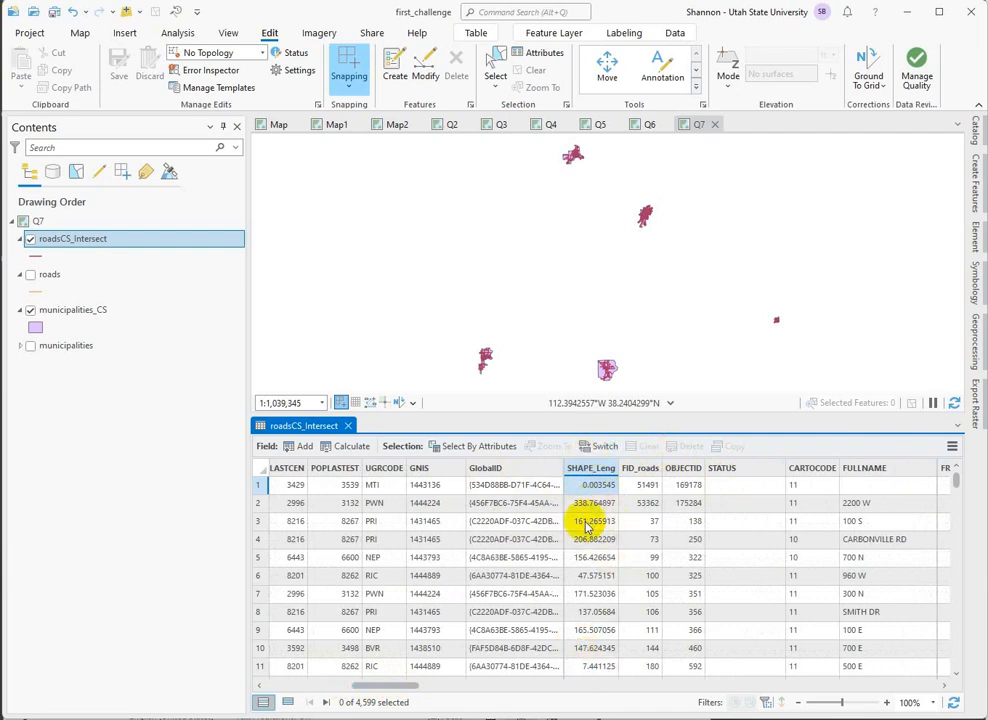
pyautogui.click(259, 521)
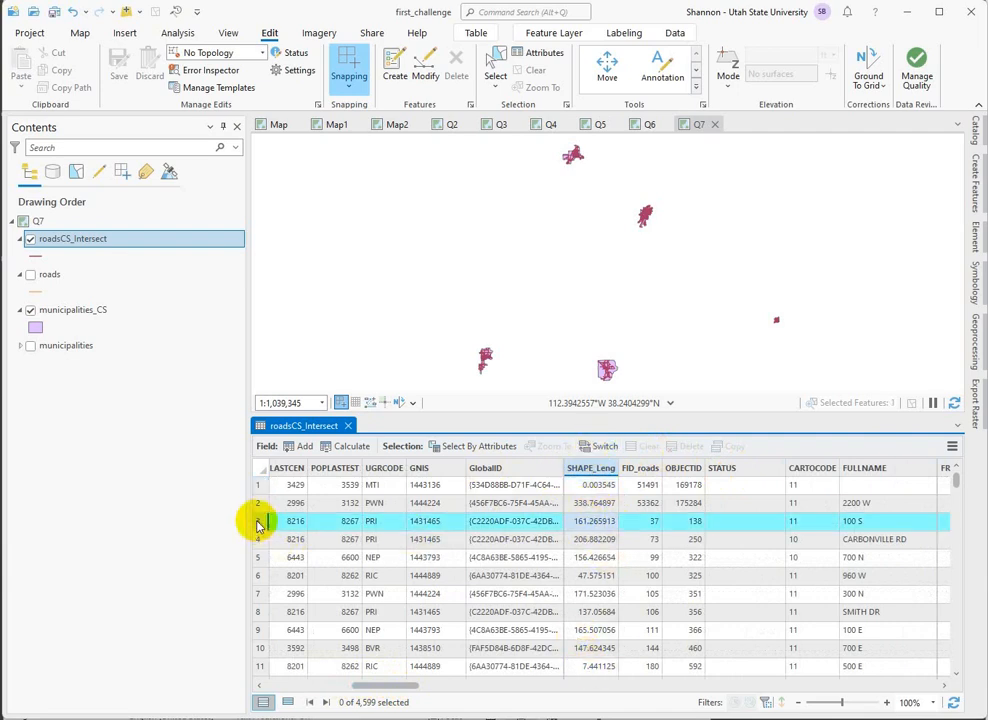
pyautogui.rightClick(259, 521)
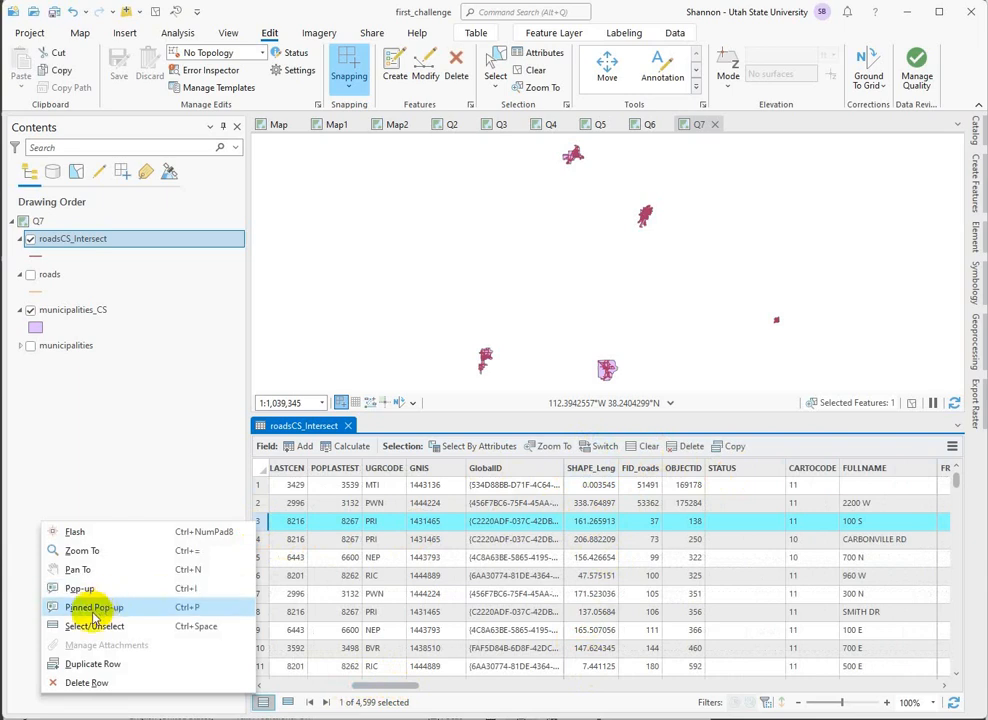
pyautogui.click(82, 550)
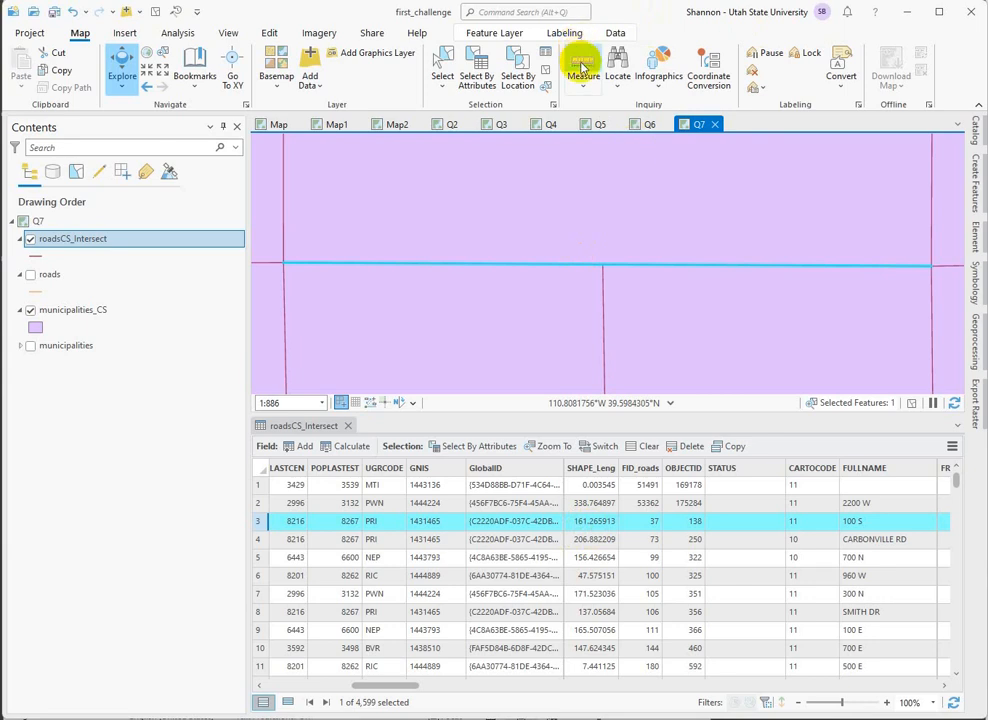
# Measure the geodesic distance along the highlighted road segment in metric units and close the measurement.
pyautogui.click(583, 68)
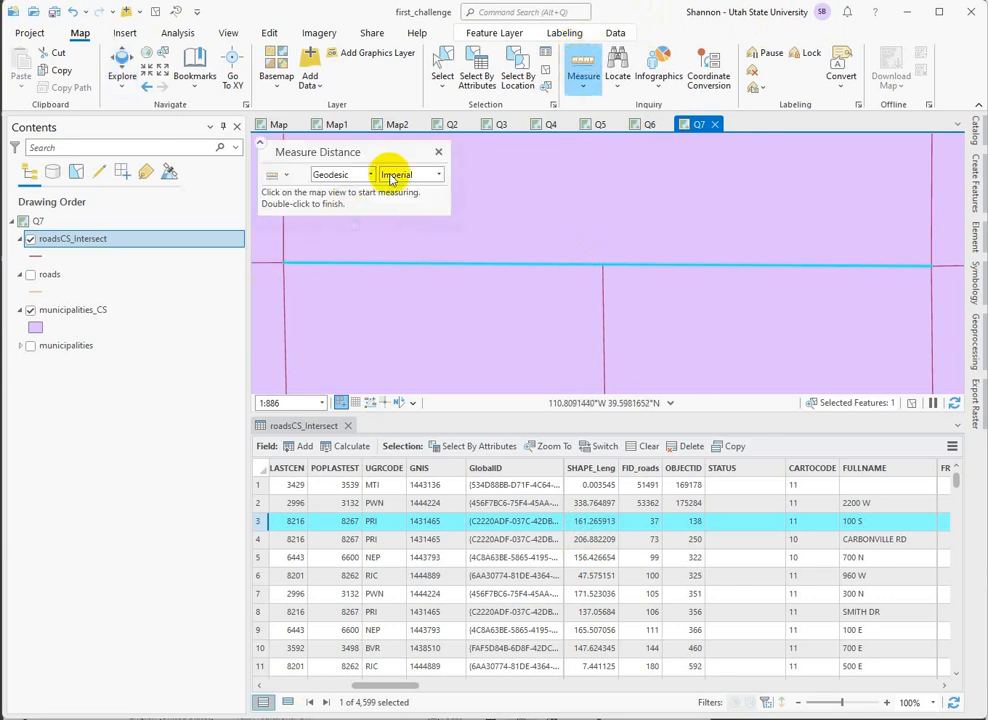
pyautogui.click(435, 176)
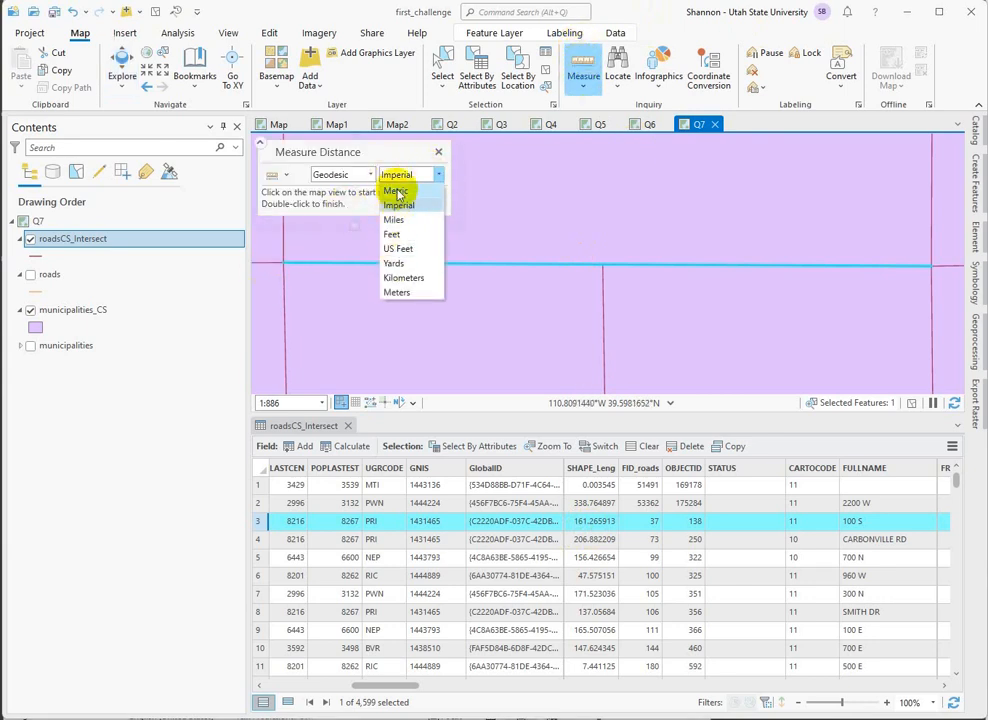
pyautogui.click(399, 188)
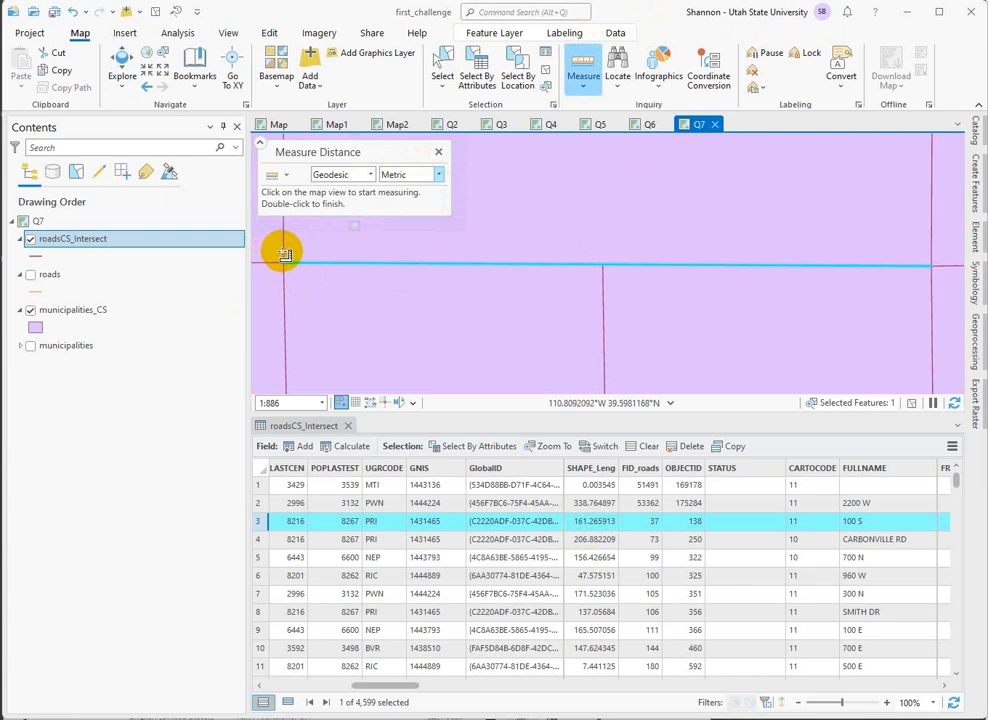
pyautogui.click(284, 254)
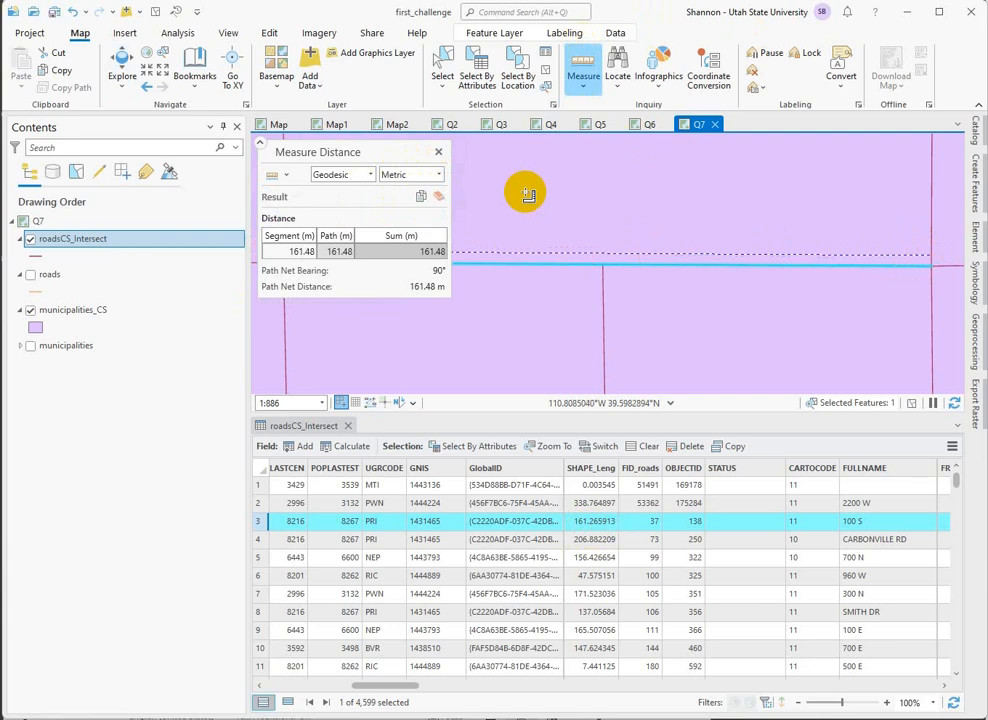
pyautogui.click(438, 152)
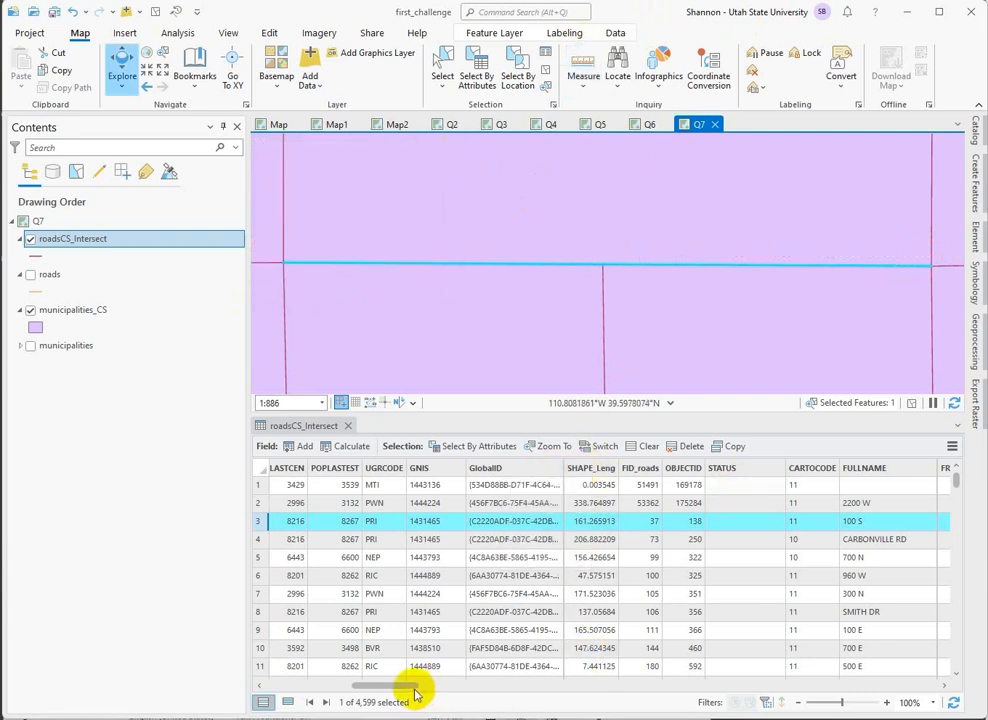
pyautogui.moveTo(408, 688); pyautogui.dragTo(316, 690)
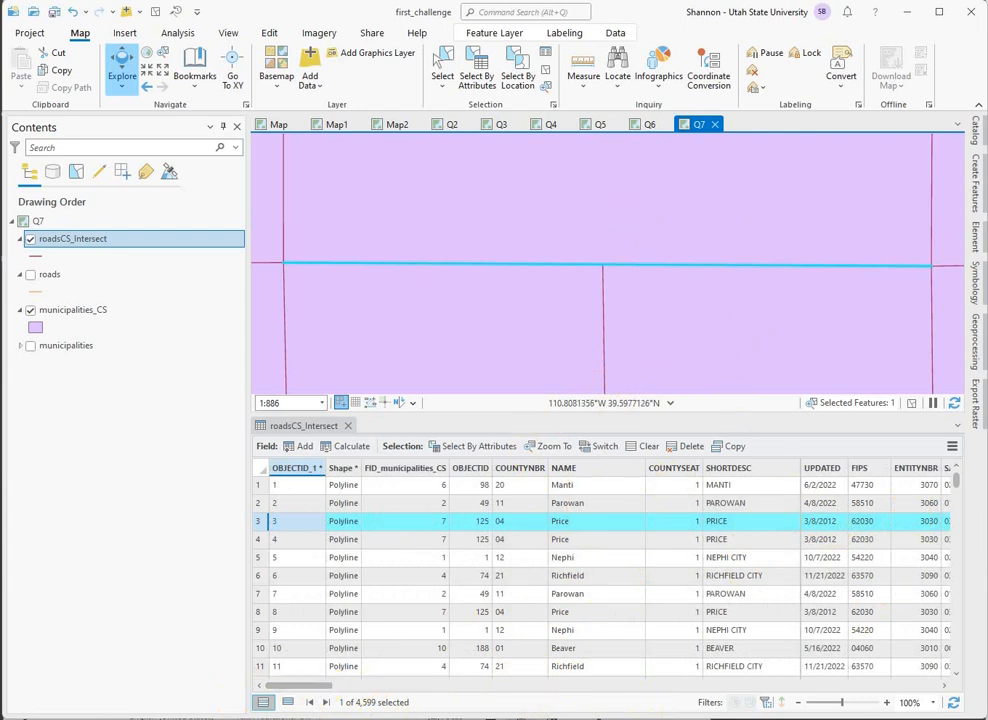
pyautogui.moveTo(312, 686); pyautogui.dragTo(629, 655)
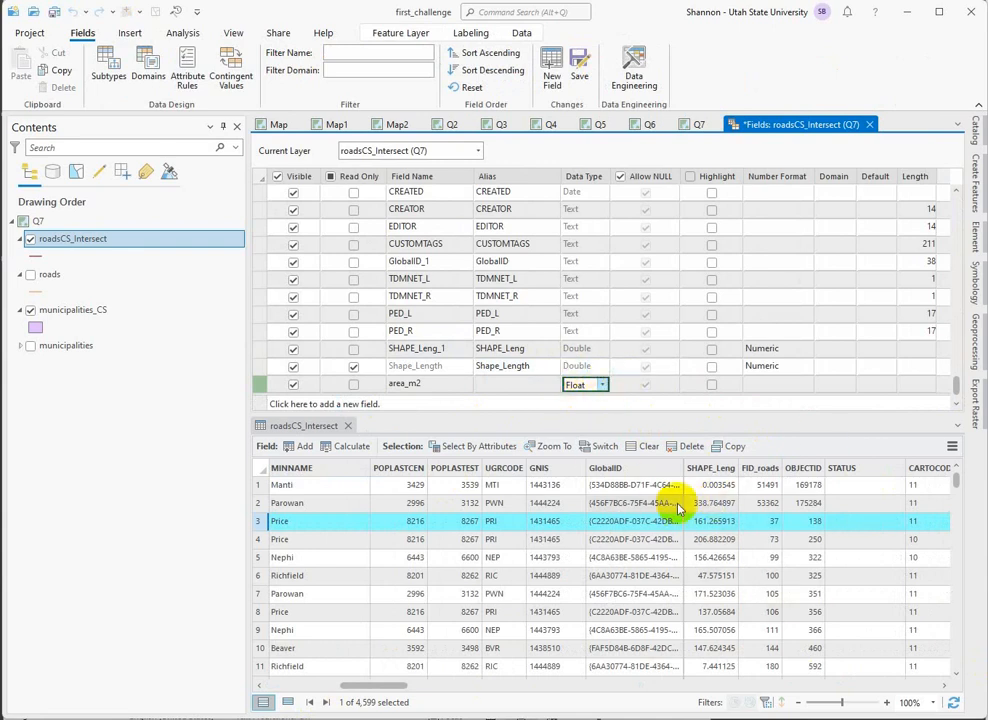
pyautogui.click(602, 386)
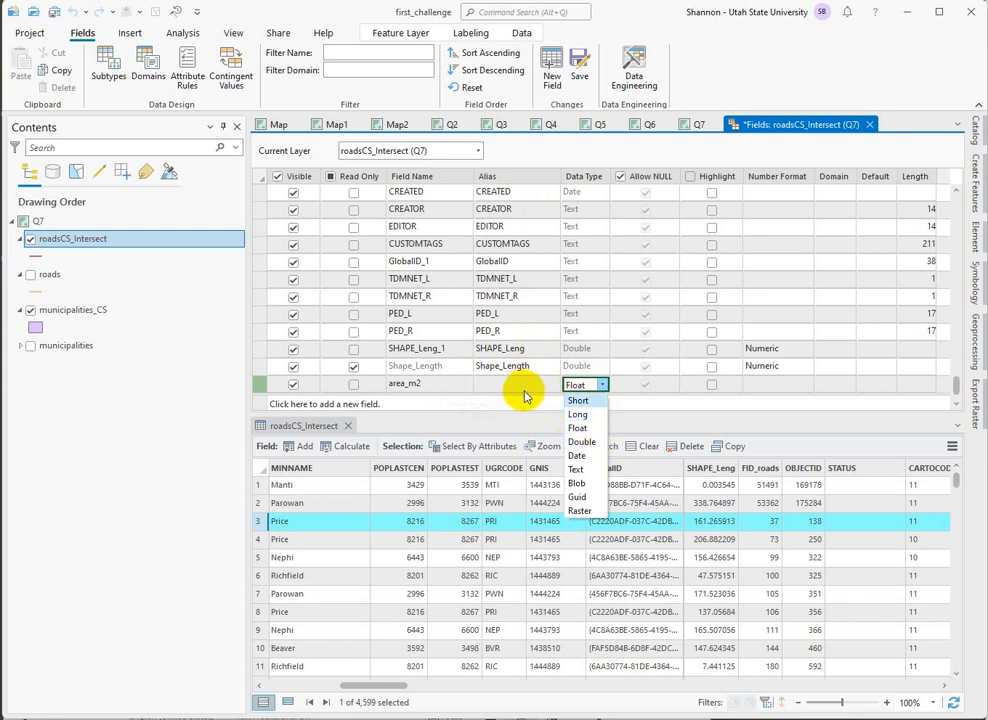
pyautogui.click(643, 414)
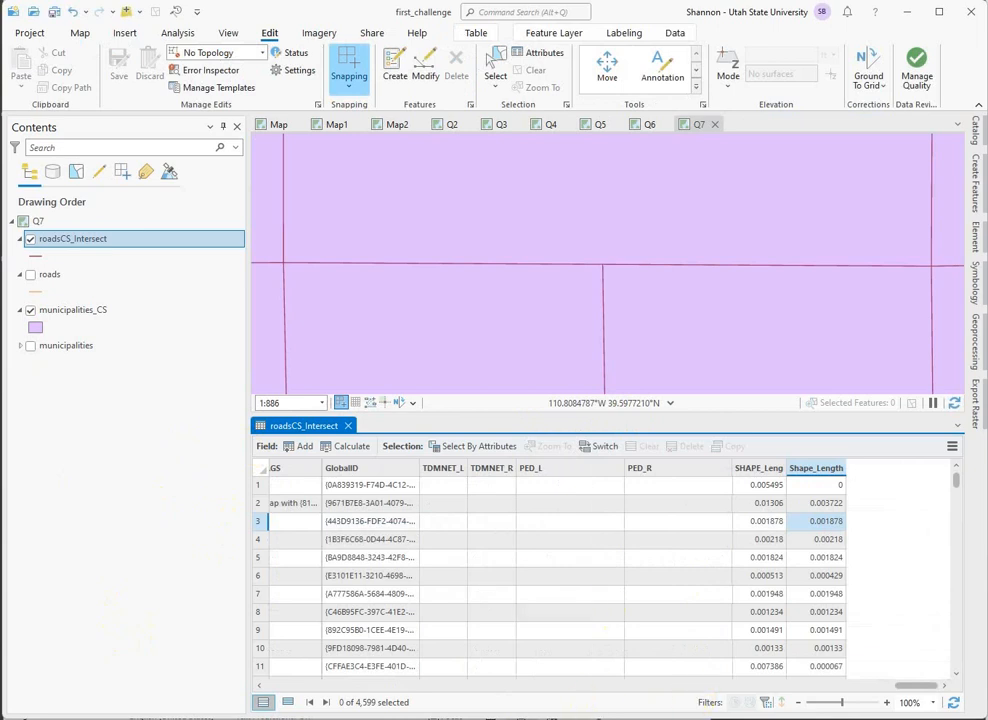
# Find the Summarize Within analysis tool and set municipalities_CS as input polygons and roadsCS_Intersect as input summary features.
pyautogui.click(978, 356)
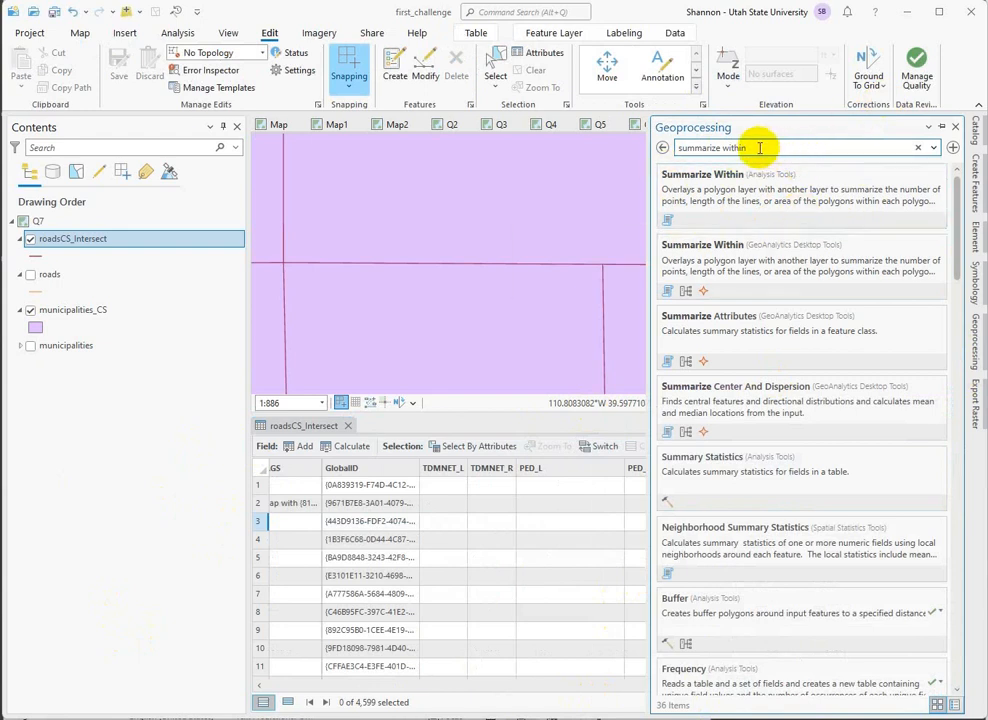
pyautogui.click(694, 182)
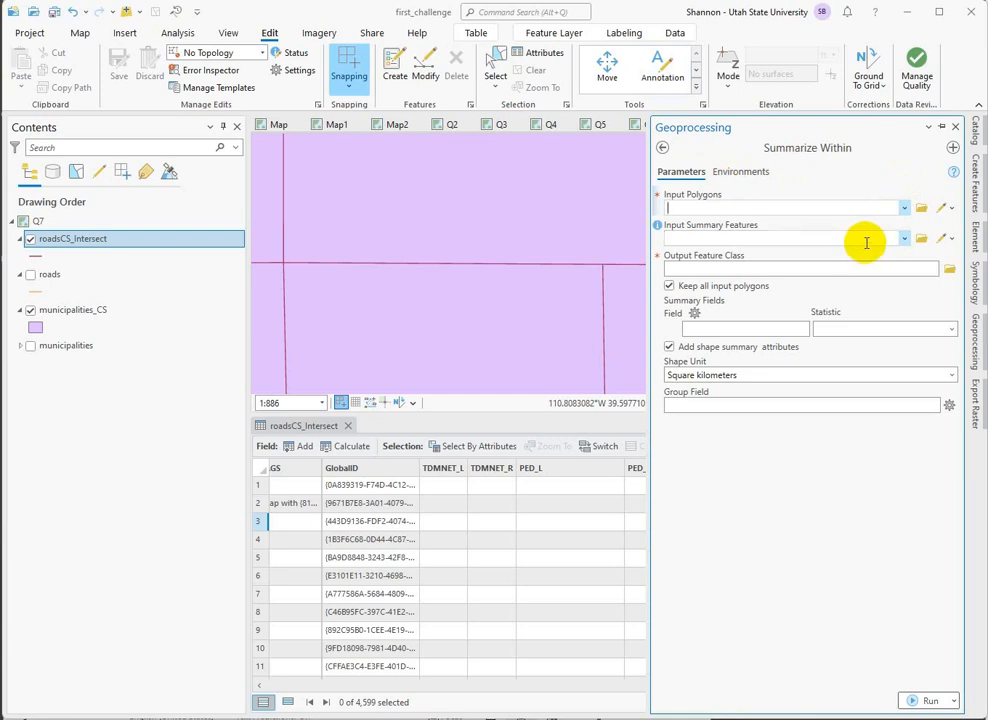
pyautogui.click(904, 207)
pyautogui.click(718, 222)
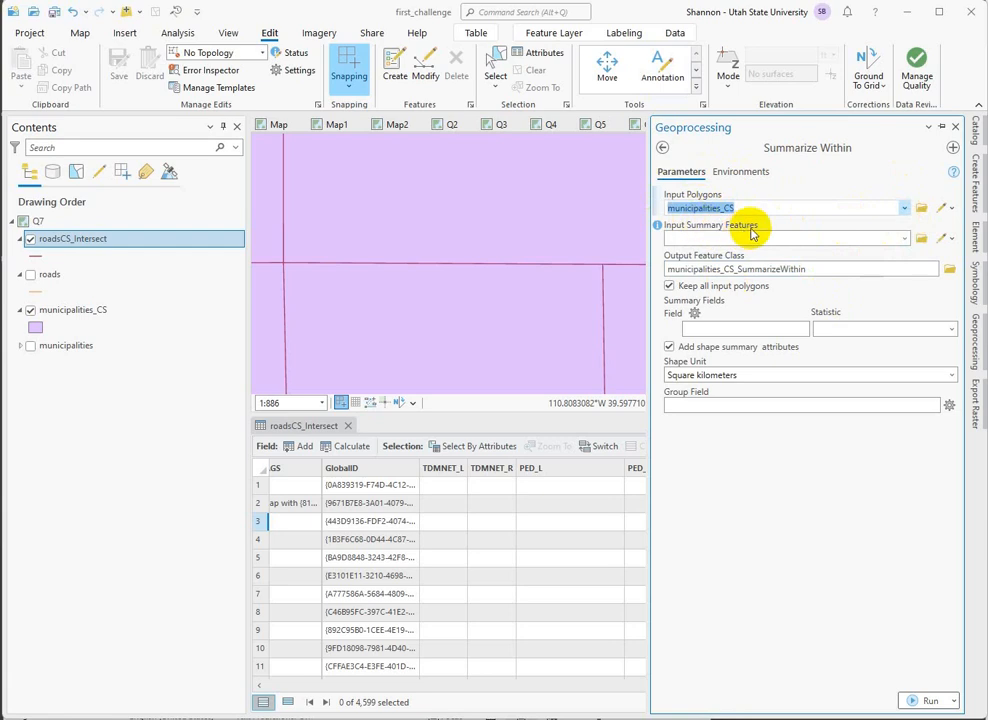
pyautogui.click(906, 238)
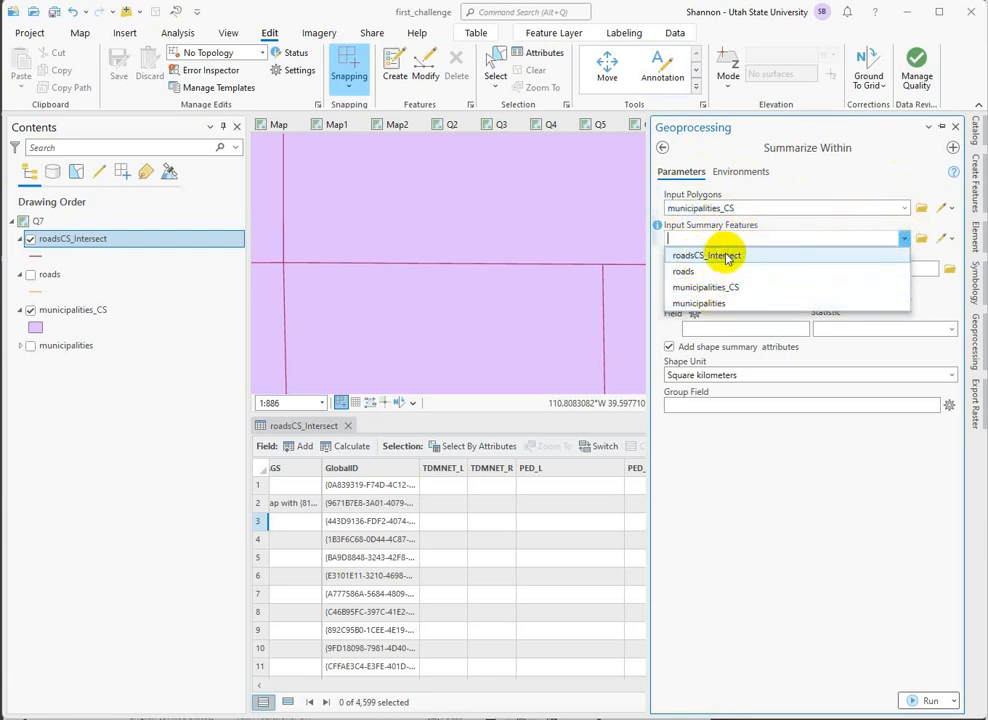
pyautogui.click(718, 256)
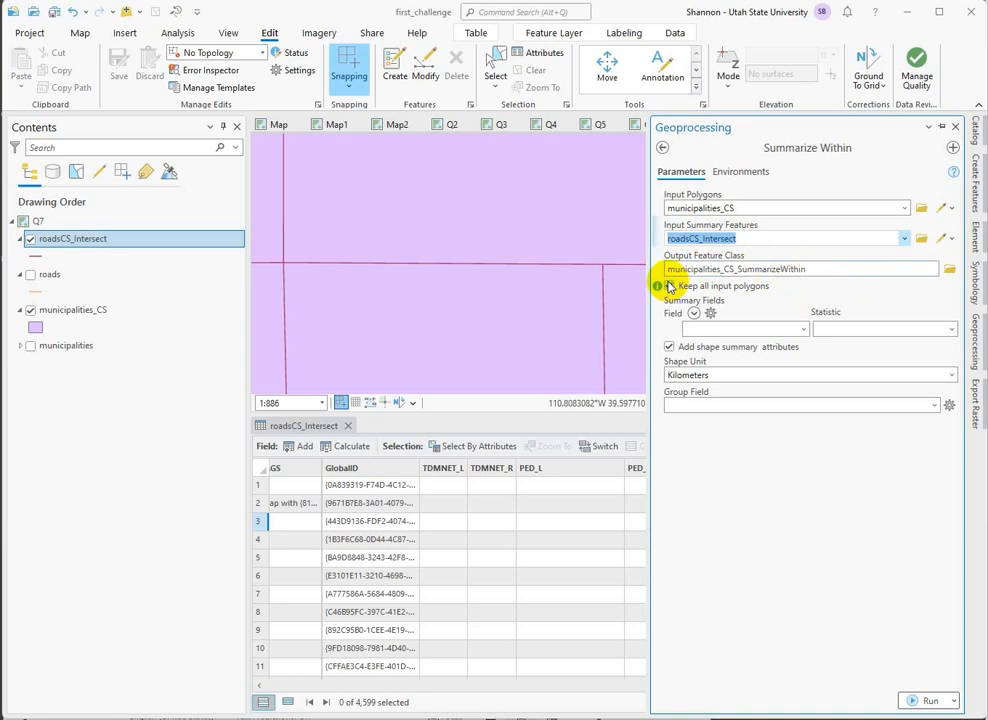
# Add SHAPE_Leng as a Summarize Within summary field with the Sum statistic.
pyautogui.click(803, 329)
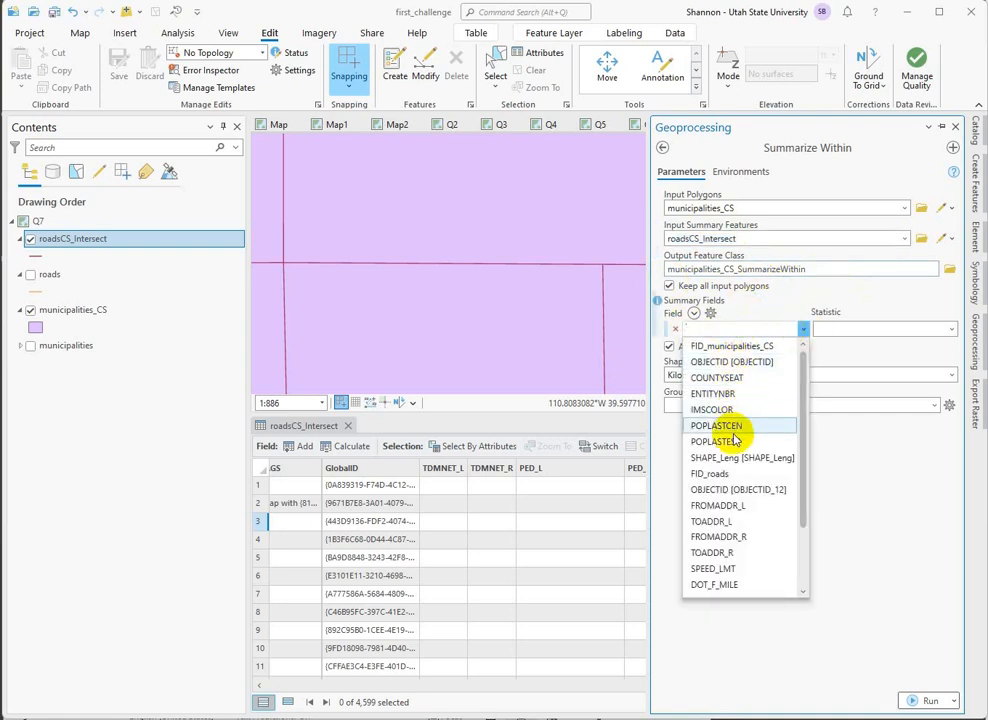
pyautogui.click(755, 458)
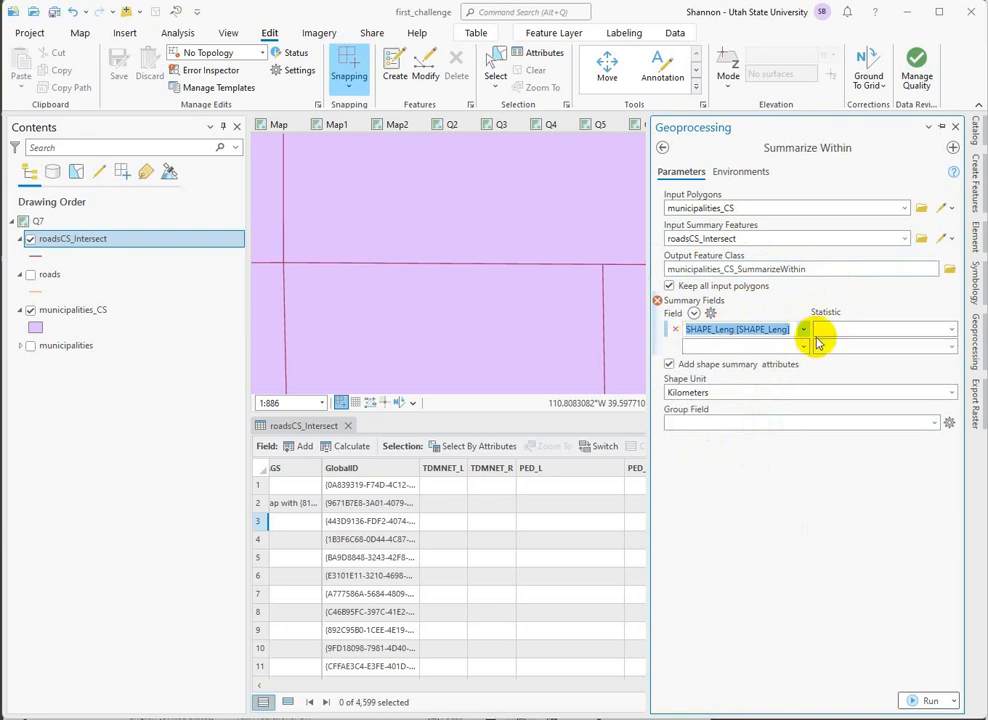
pyautogui.click(951, 333)
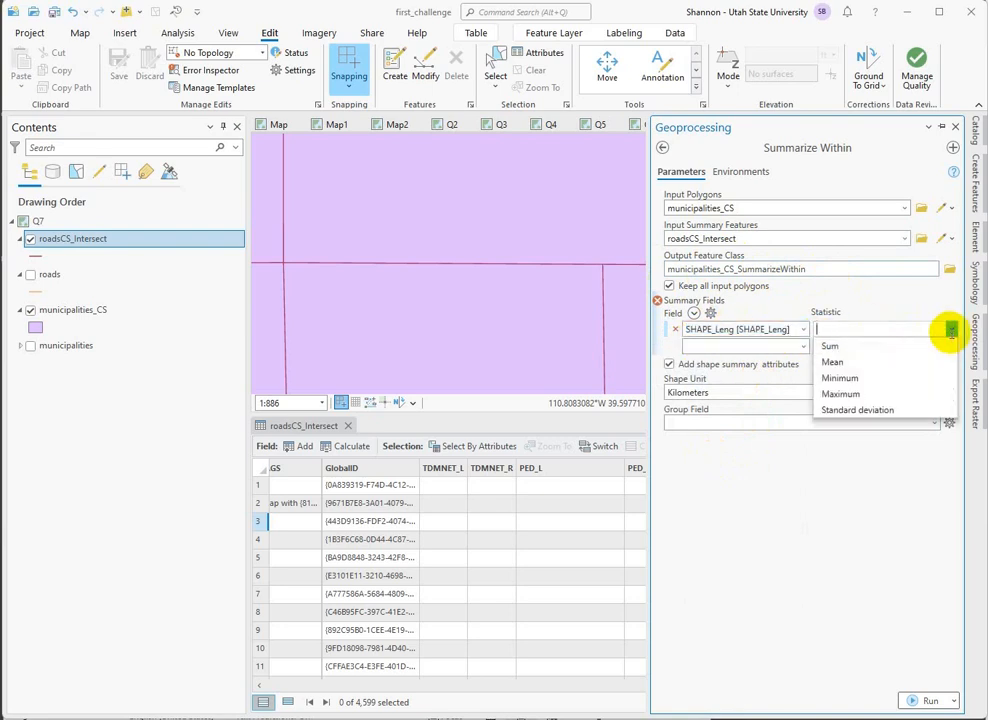
pyautogui.click(843, 347)
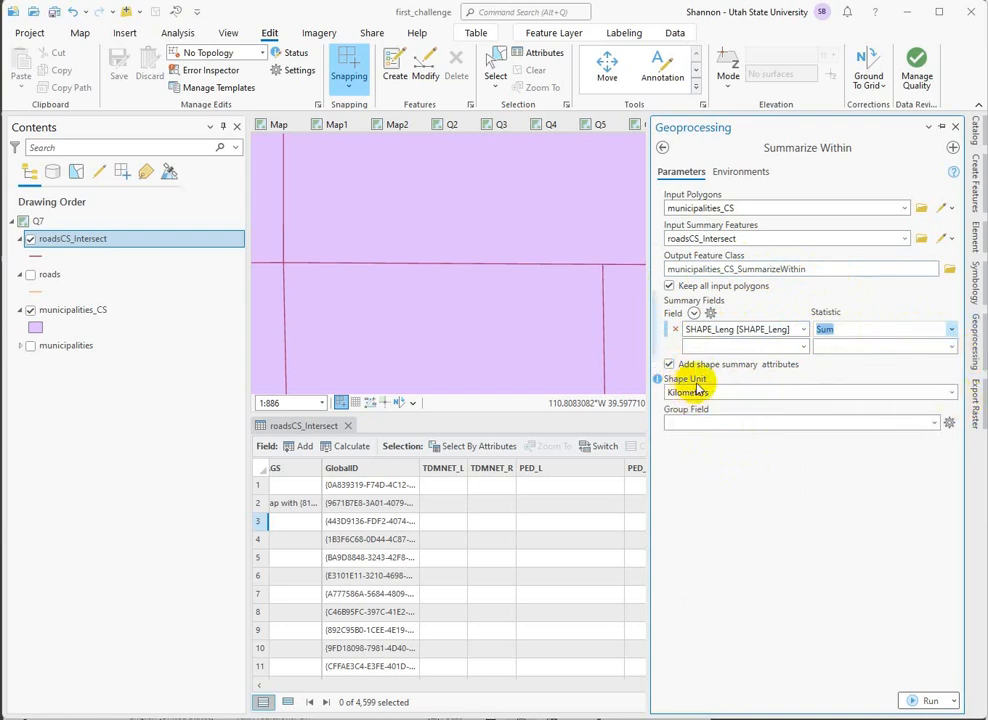
# Set the shape unit to Meters, leave the group field empty, and run Summarize Within.
pyautogui.moveTo(659, 385)
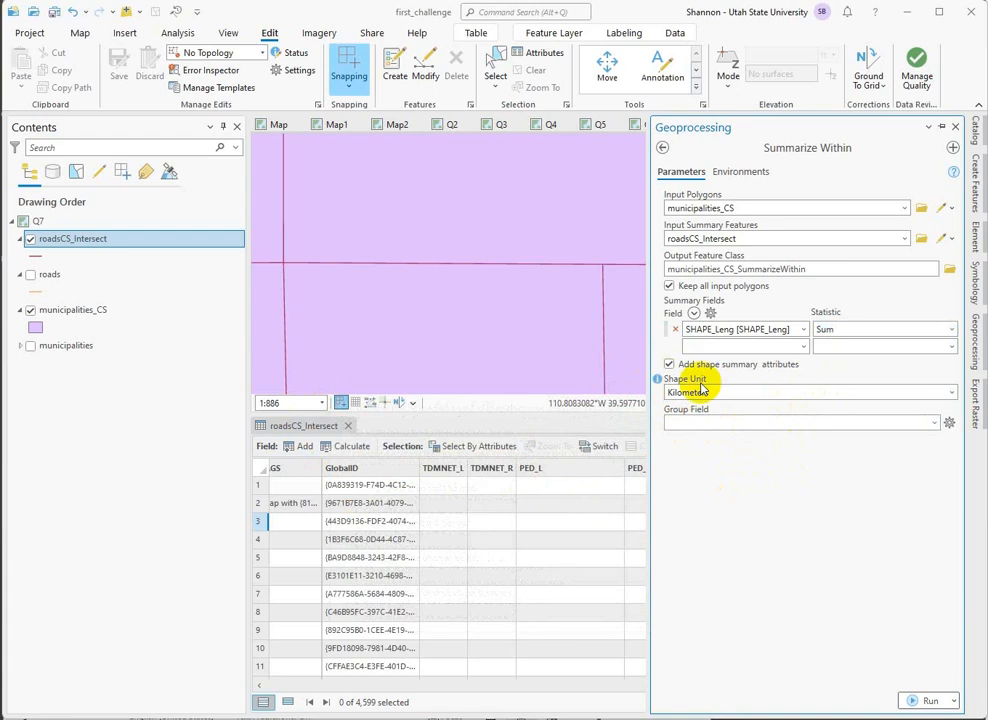
pyautogui.click(956, 393)
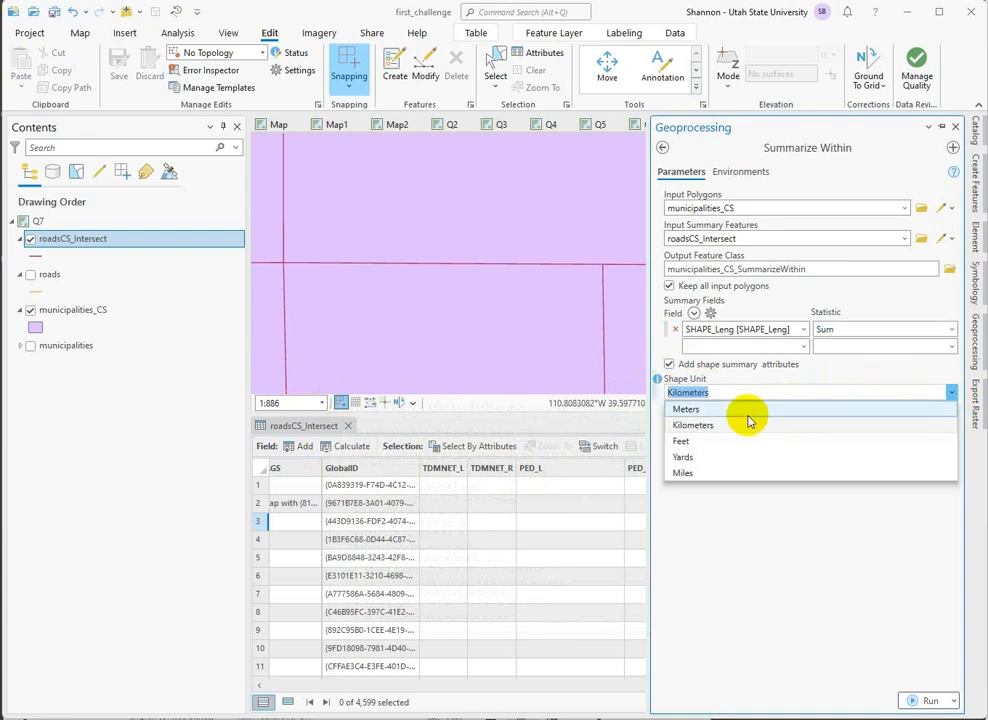
pyautogui.click(690, 401)
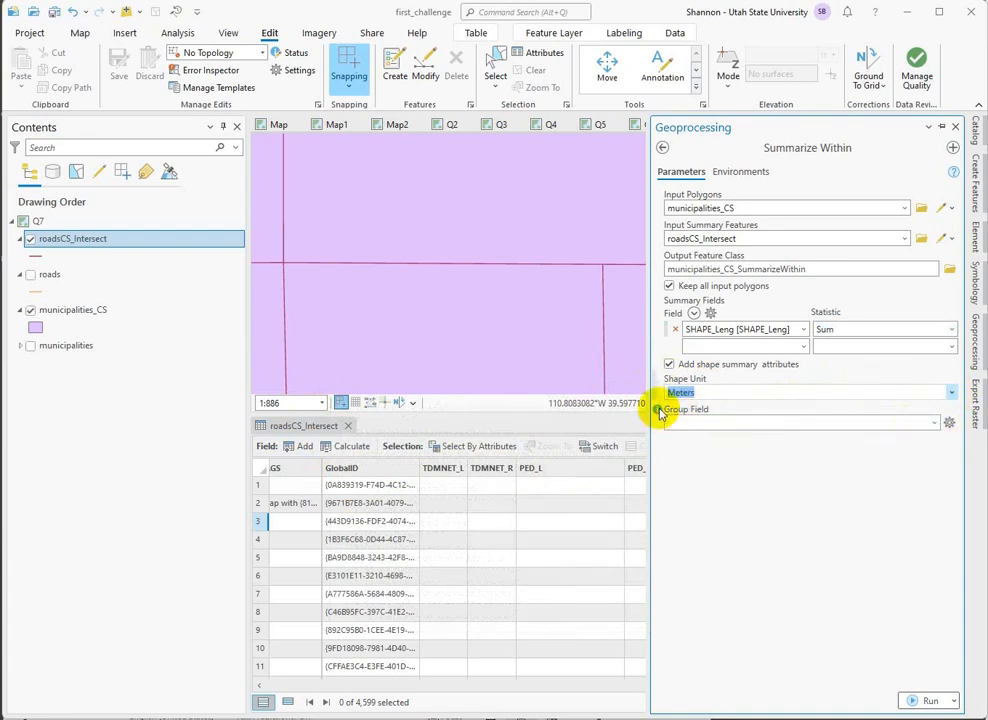
pyautogui.moveTo(658, 410)
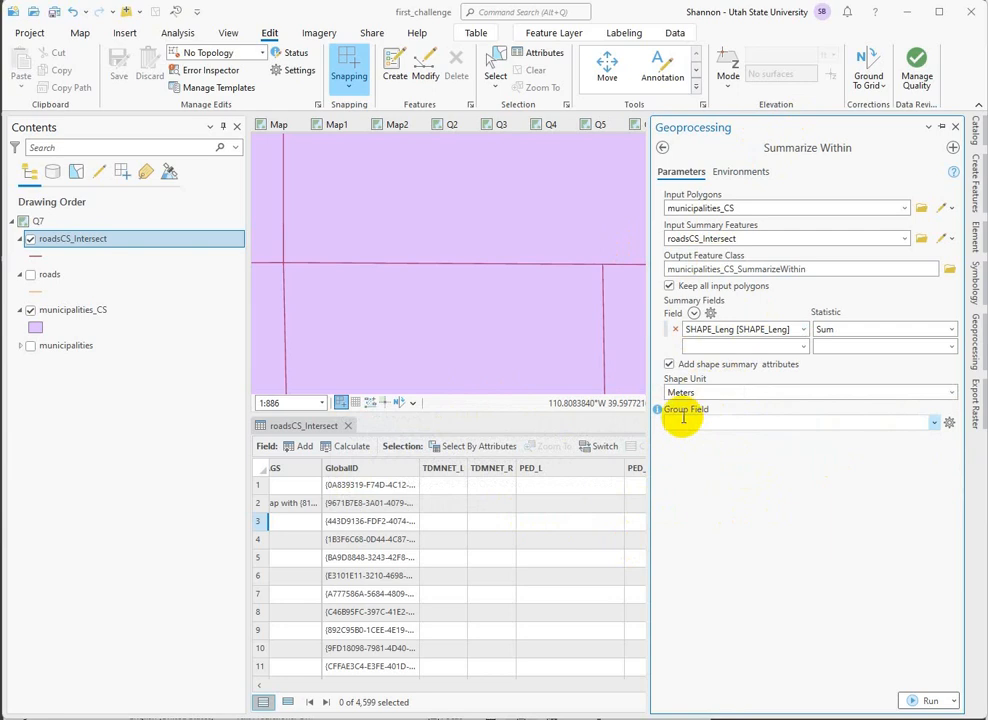
pyautogui.click(933, 423)
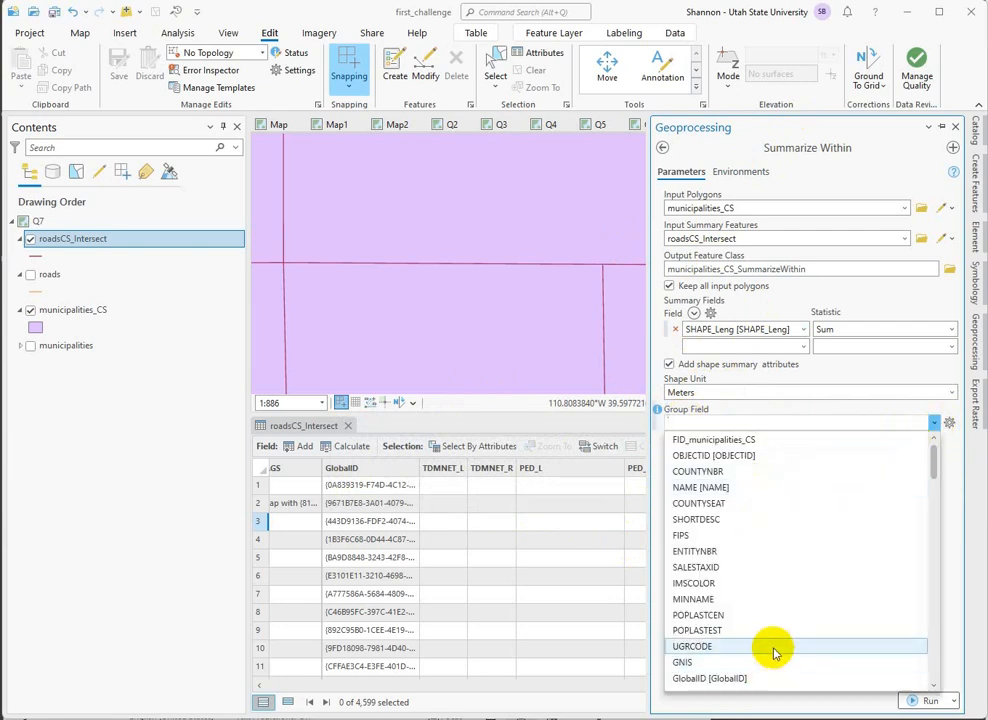
pyautogui.click(744, 413)
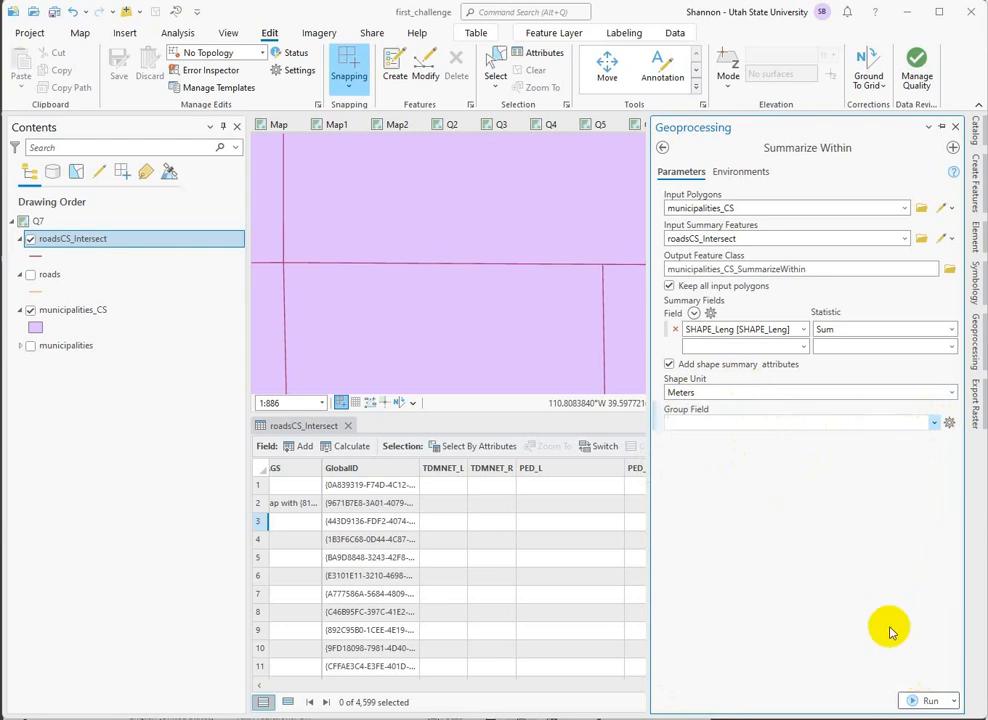
pyautogui.click(930, 702)
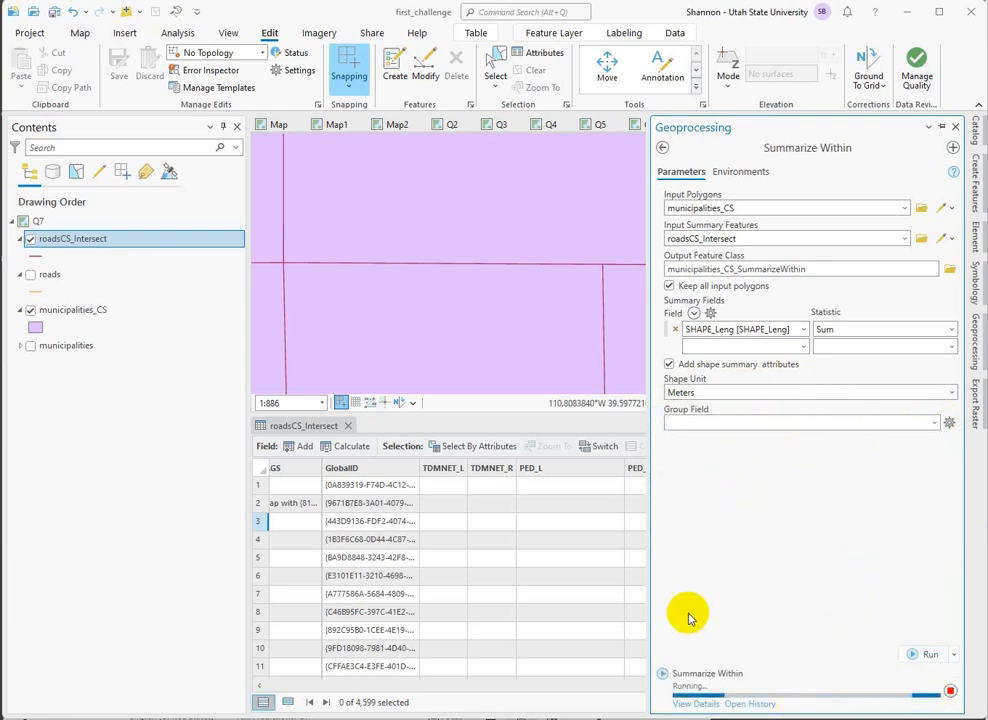
# Hide roadsCS_Intersect, close its table, and open the attribute table of municipalities_CS_SummarizeWithin.
pyautogui.click(90, 310)
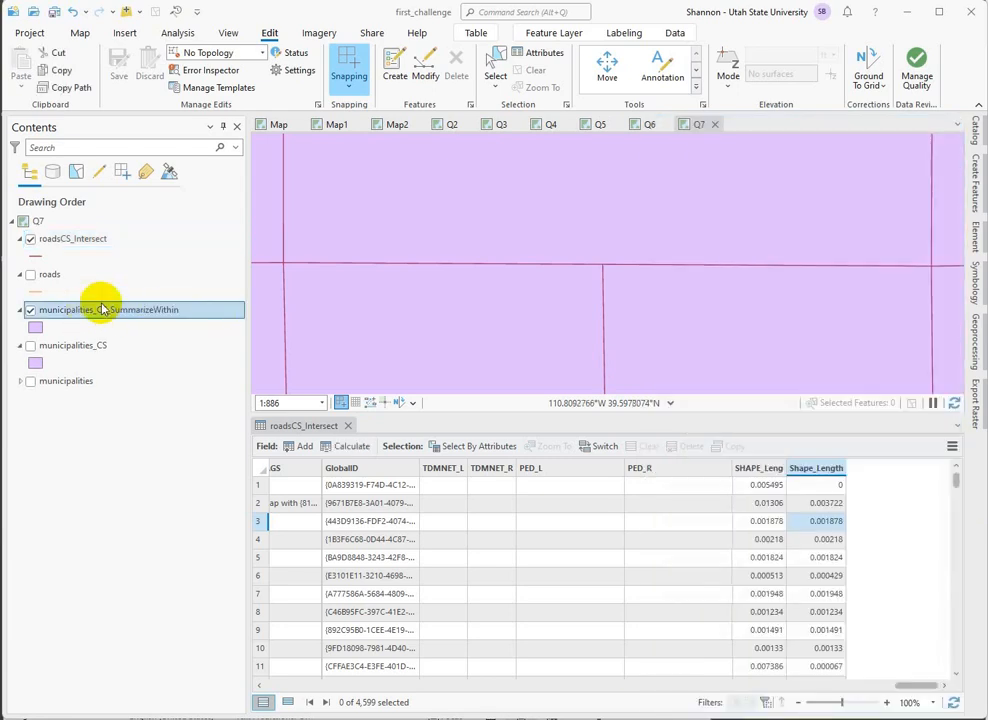
pyautogui.click(30, 239)
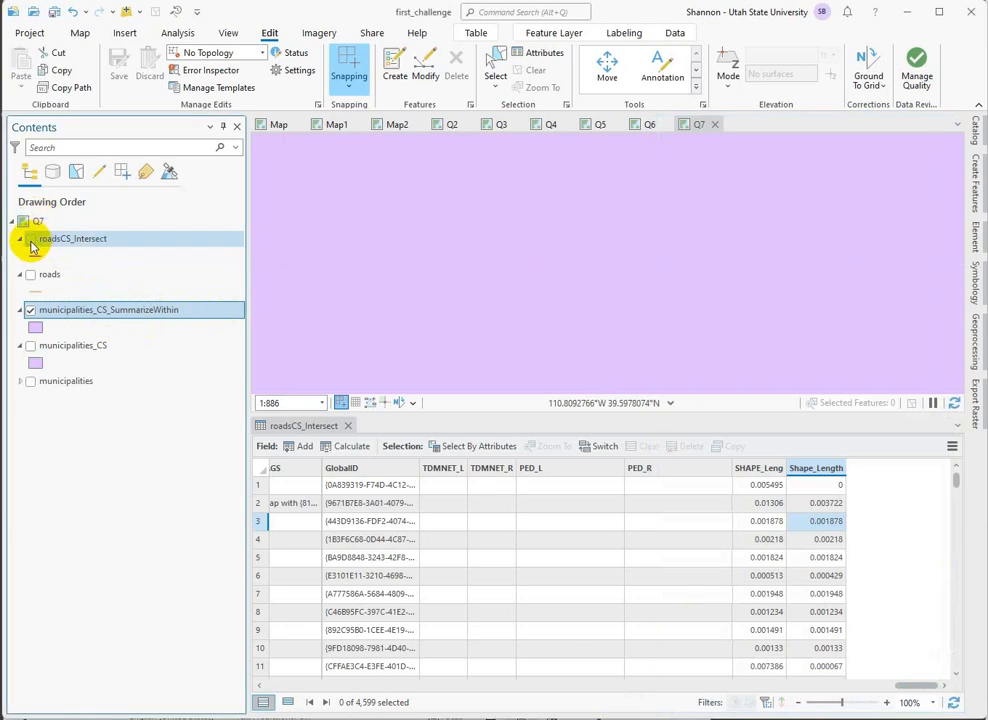
pyautogui.click(346, 427)
pyautogui.rightClick(141, 309)
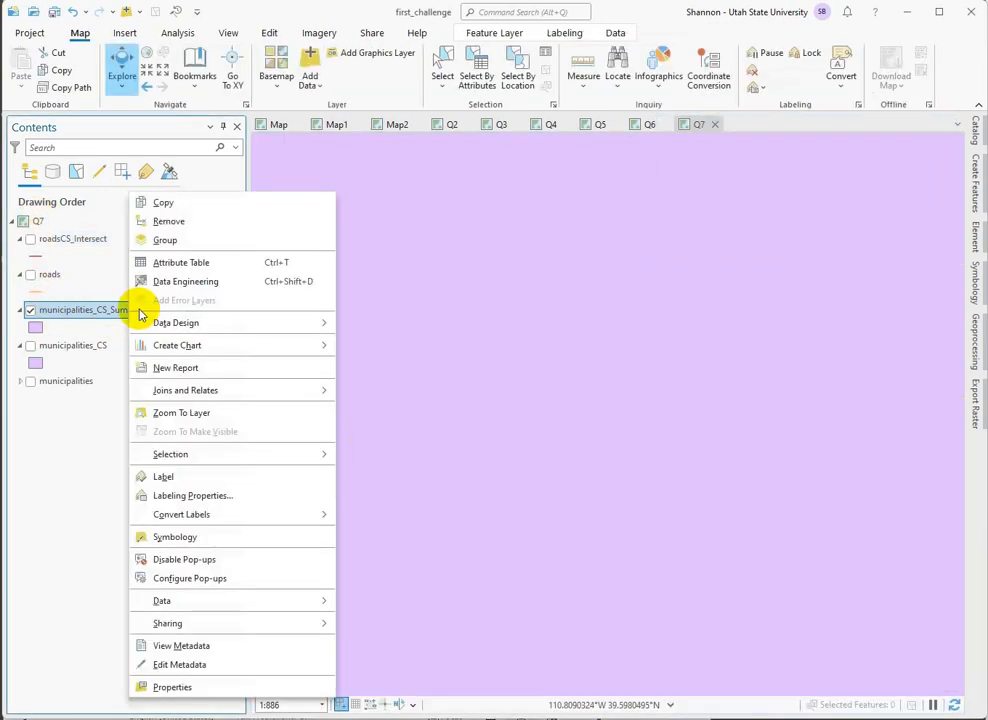
pyautogui.click(190, 262)
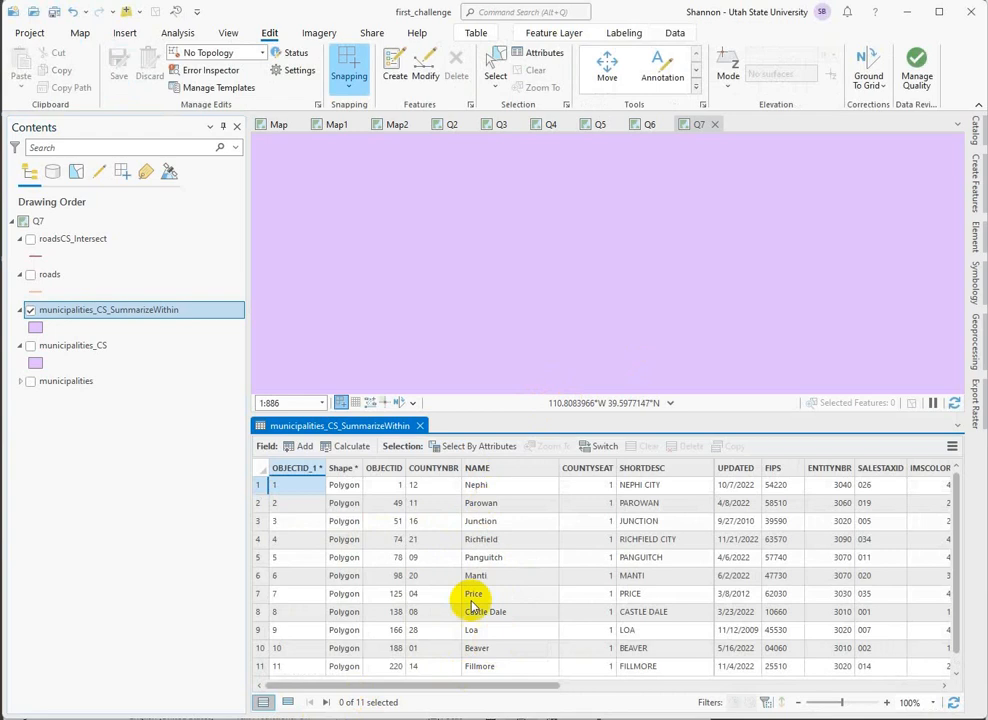
# Select all the summarized municipality polygons on the map with a selection box.
pyautogui.scroll(-3, 568, 280)
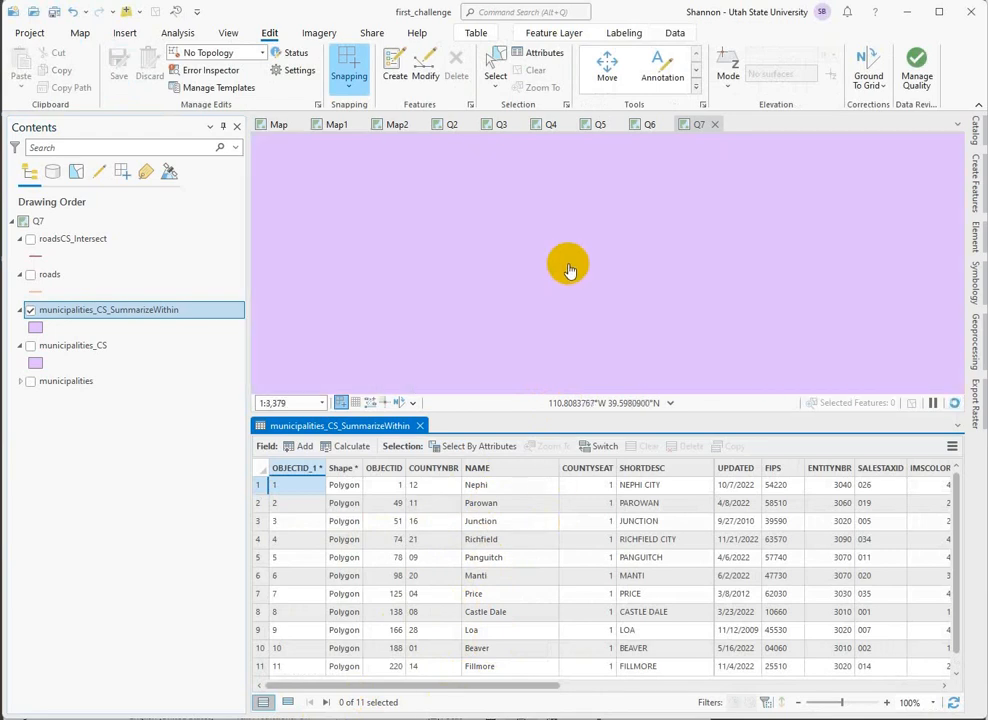
pyautogui.scroll(-4, 568, 270)
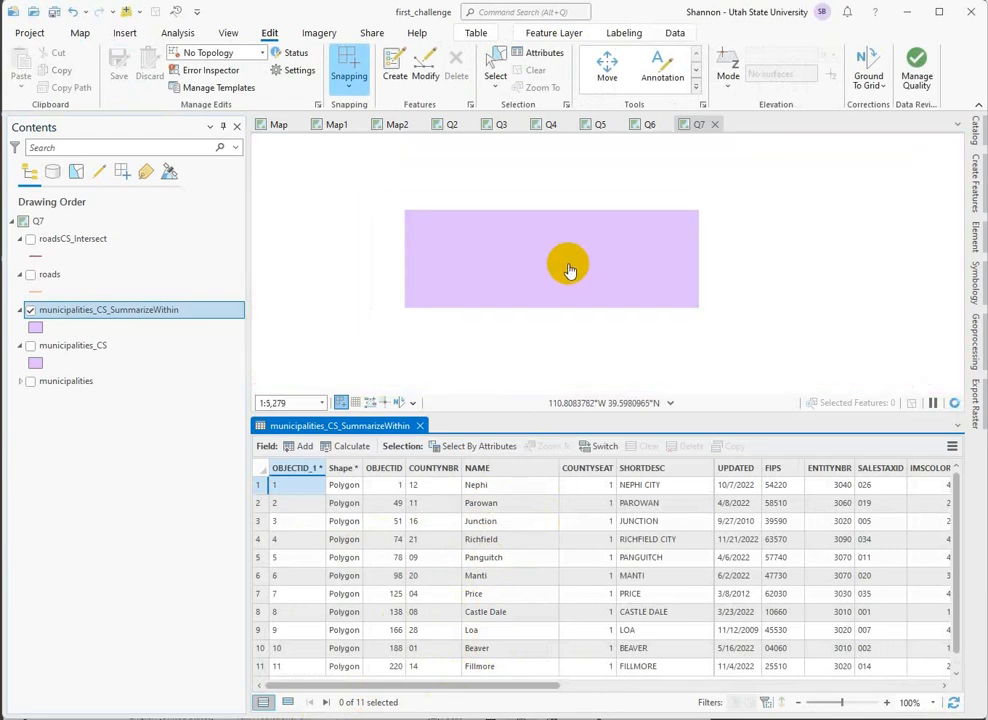
pyautogui.scroll(-5, 568, 270)
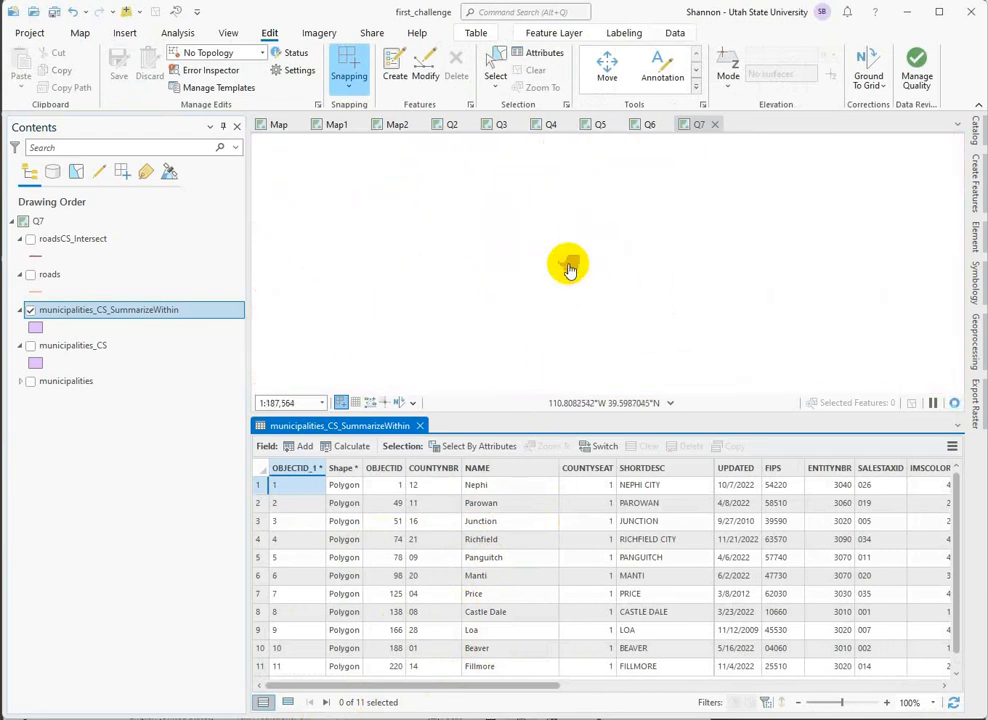
pyautogui.scroll(-5, 606, 290)
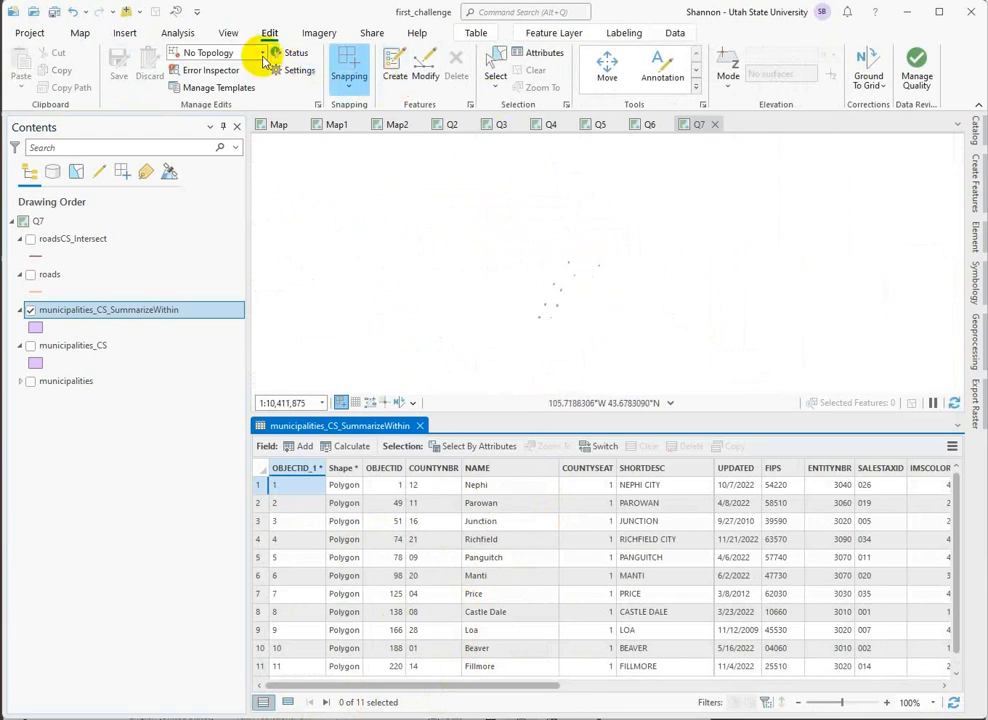
pyautogui.click(79, 32)
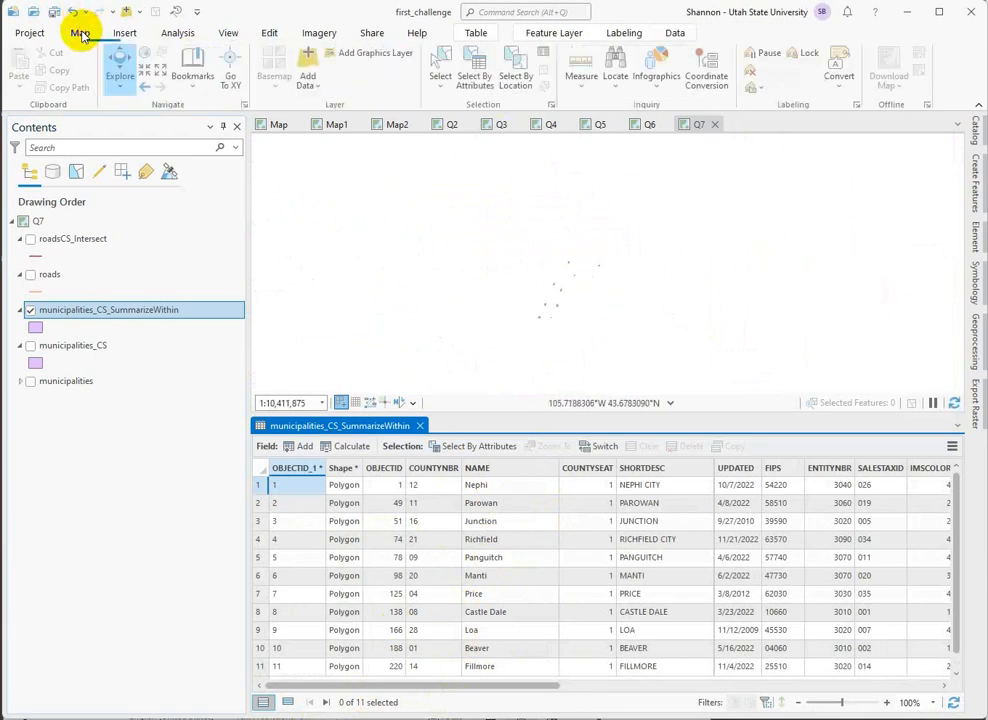
pyautogui.click(442, 62)
pyautogui.moveTo(489, 188); pyautogui.dragTo(641, 354)
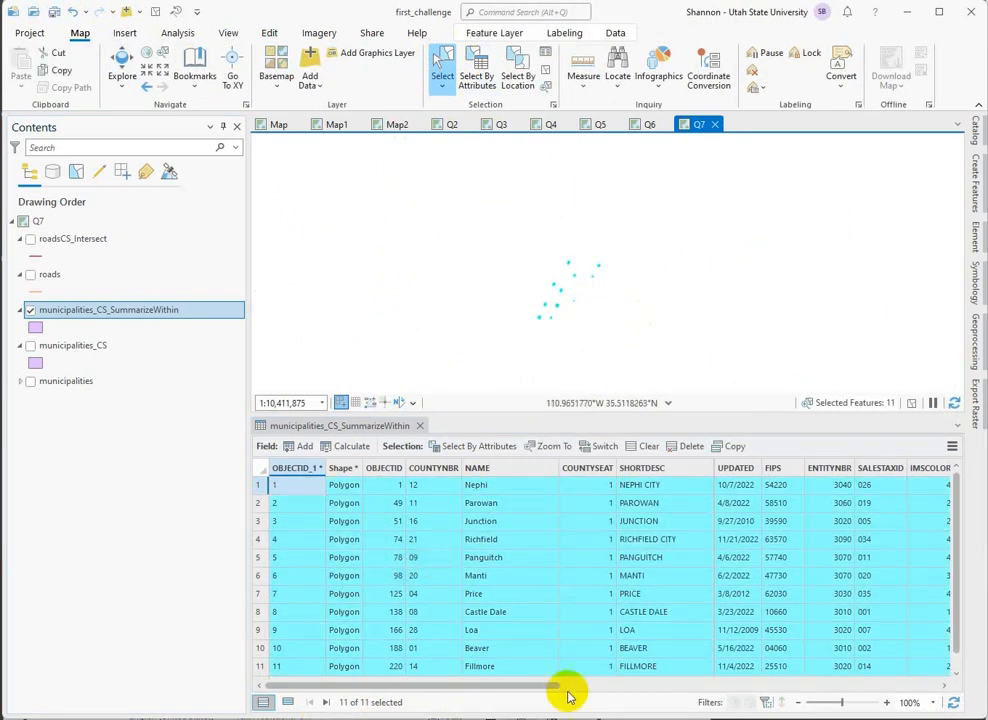
# Show the municipalities_CS layer and check the records in its attribute table, closing the table when done.
pyautogui.click(31, 346)
pyautogui.rightClick(61, 350)
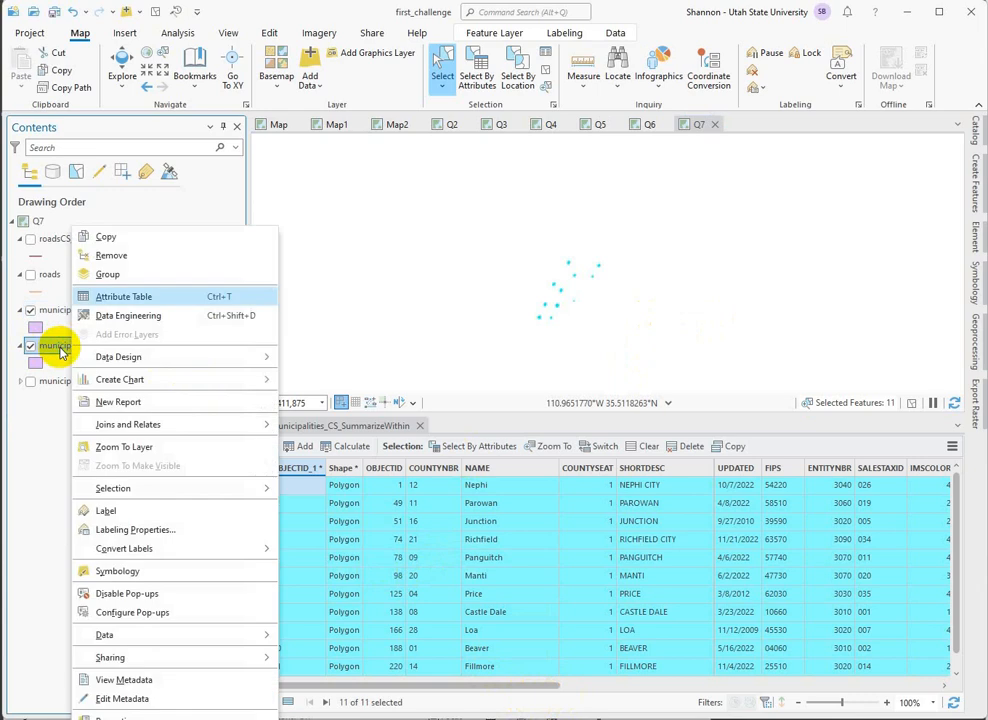
pyautogui.click(121, 295)
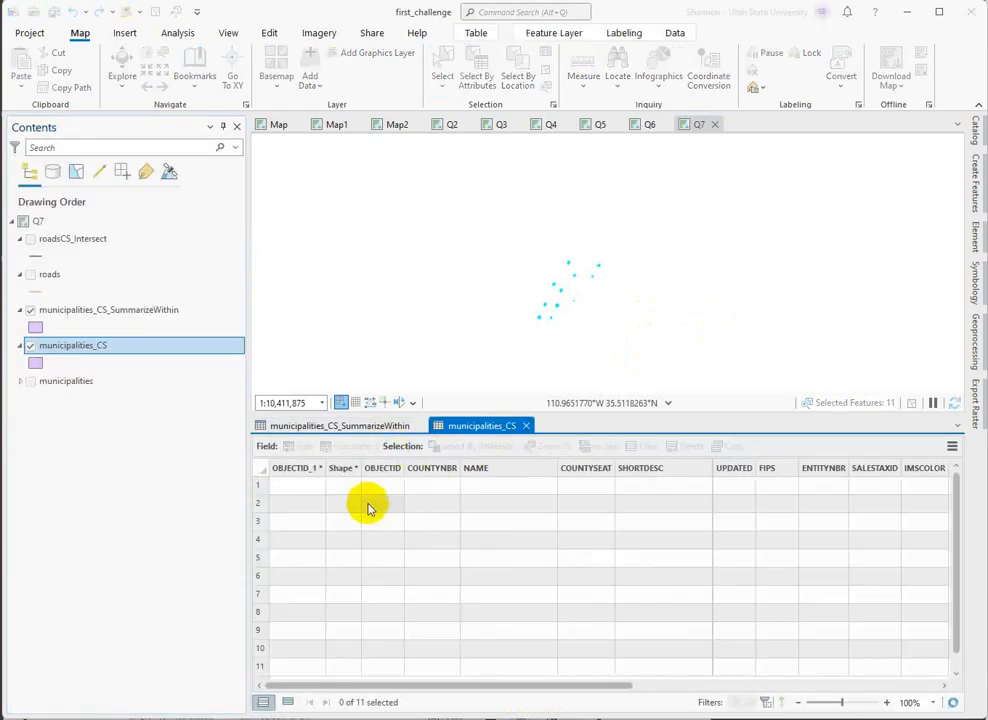
pyautogui.scroll(-1, 441, 624)
pyautogui.scroll(1, 443, 625)
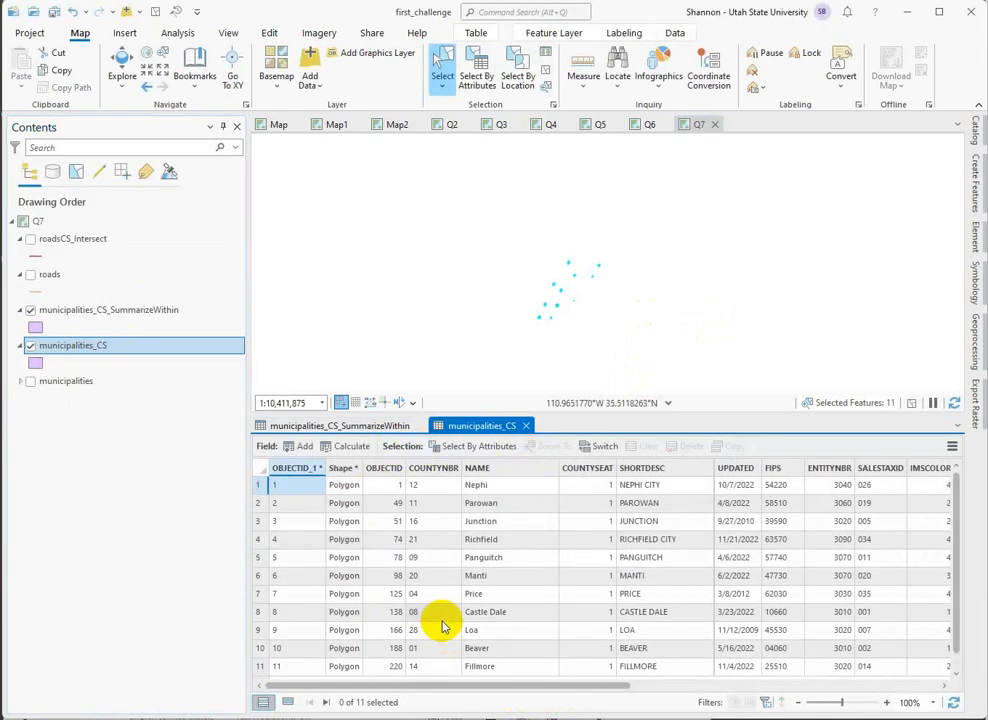
pyautogui.click(527, 427)
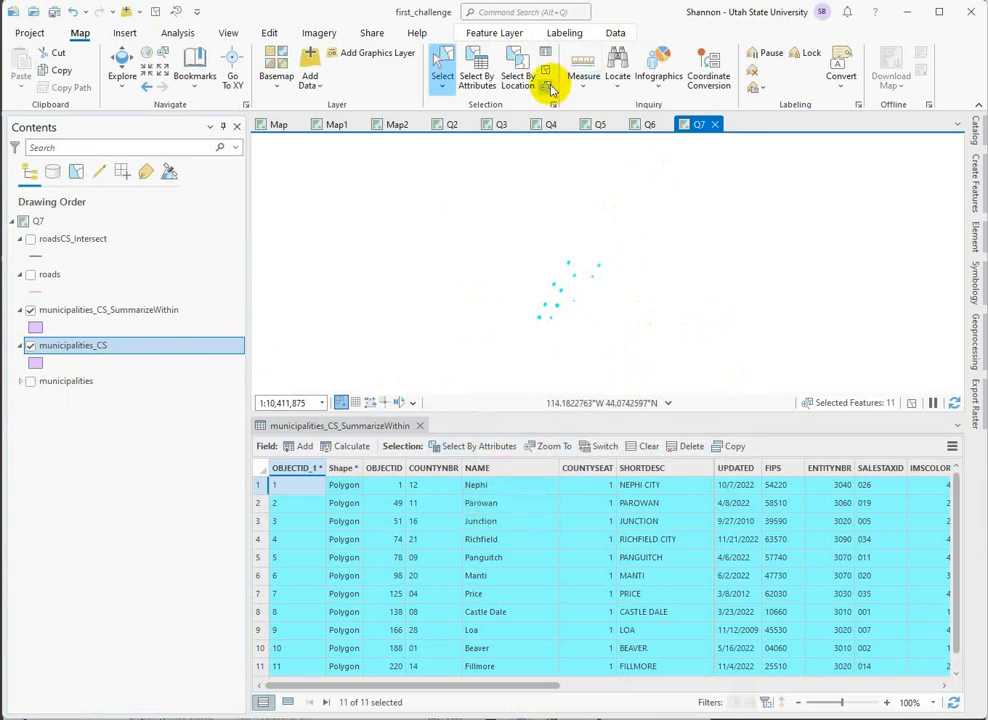
# Clear the map selection and sort the municipalities_CS_SummarizeWithin table ascending by Summarized Length in METERS.
pyautogui.click(546, 72)
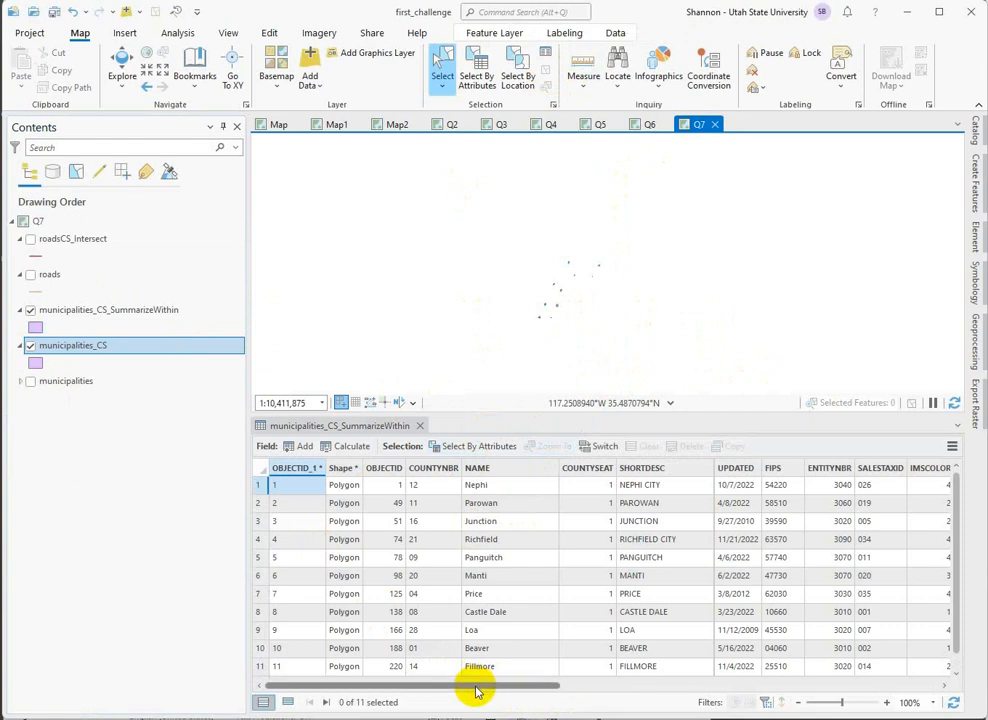
pyautogui.moveTo(476, 689); pyautogui.dragTo(882, 698)
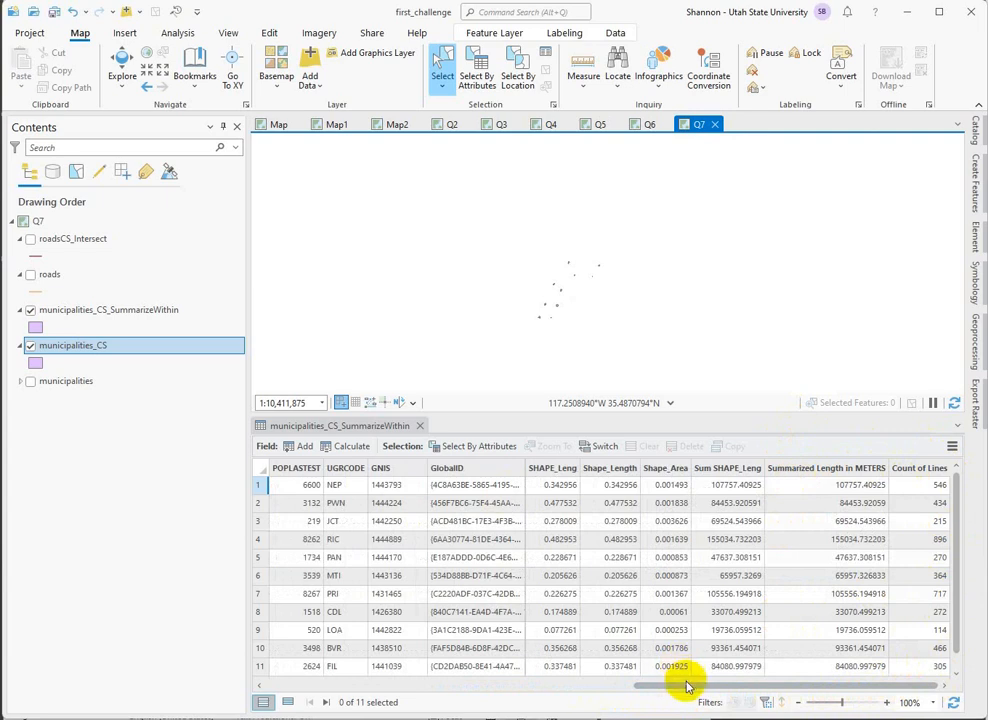
pyautogui.rightClick(827, 472)
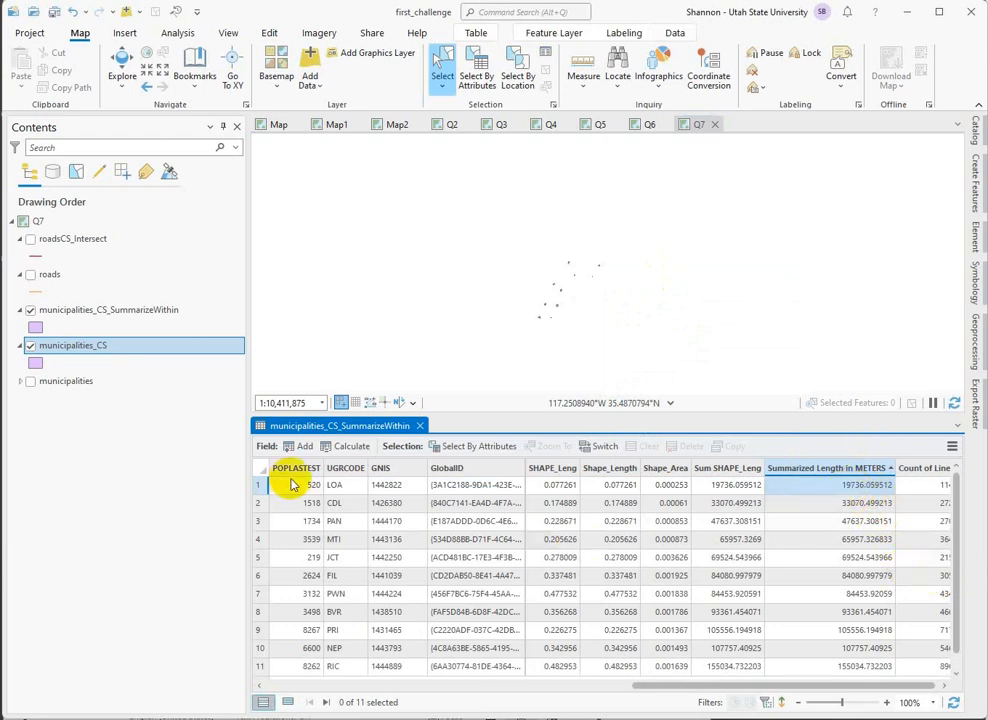
# Select and zoom to the first record in the sorted table, and show the roadsCS_Intersect layer over it.
pyautogui.click(259, 487)
pyautogui.rightClick(259, 487)
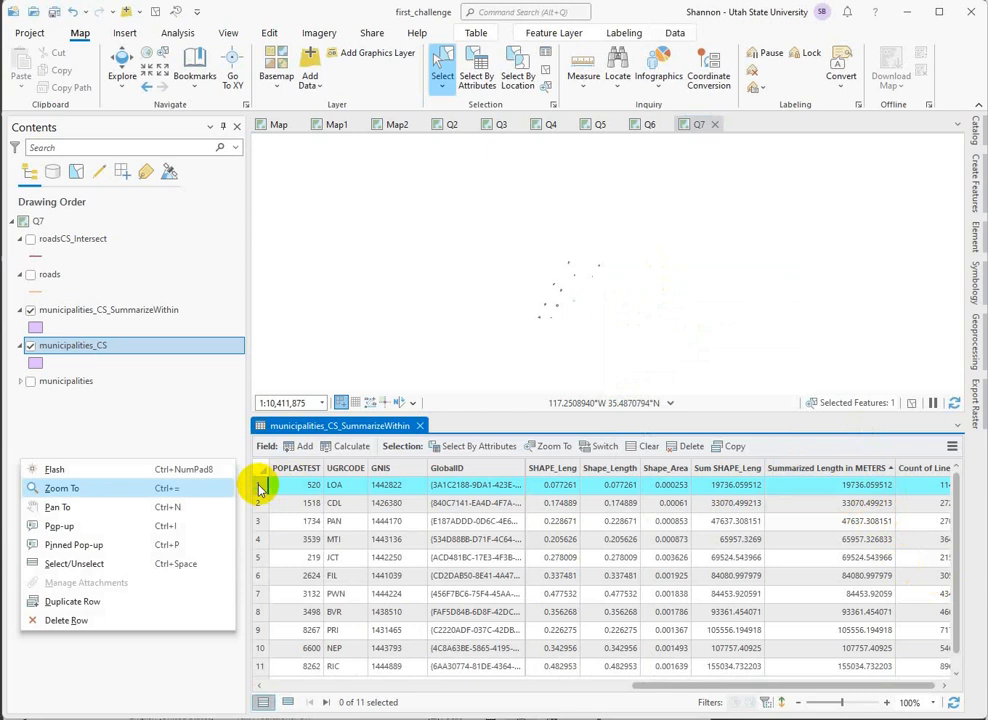
pyautogui.click(73, 487)
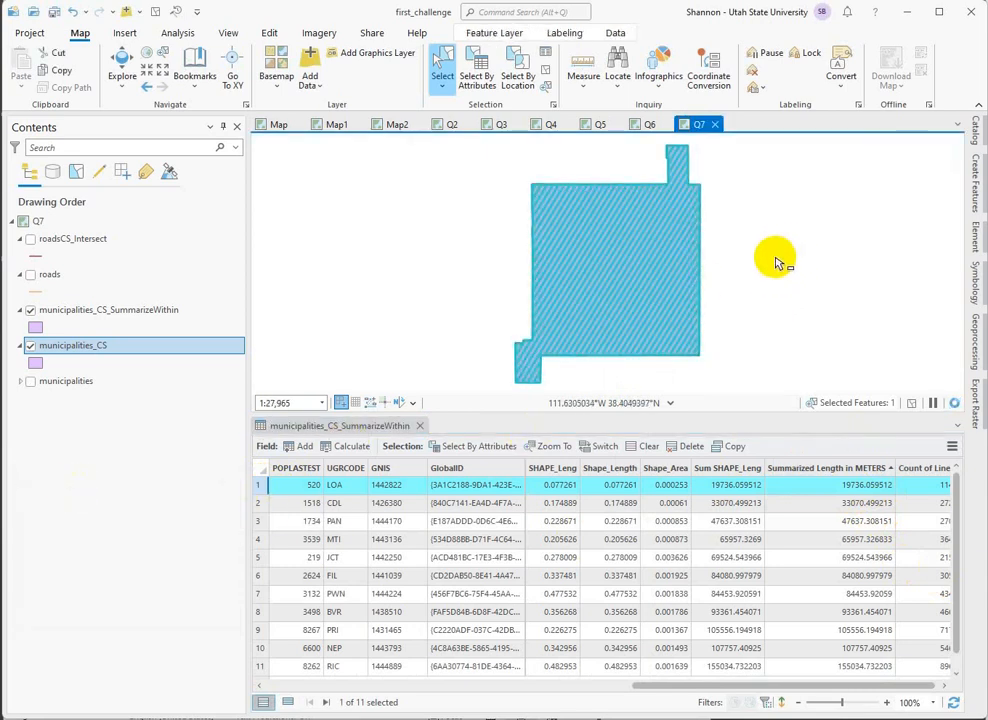
pyautogui.click(32, 240)
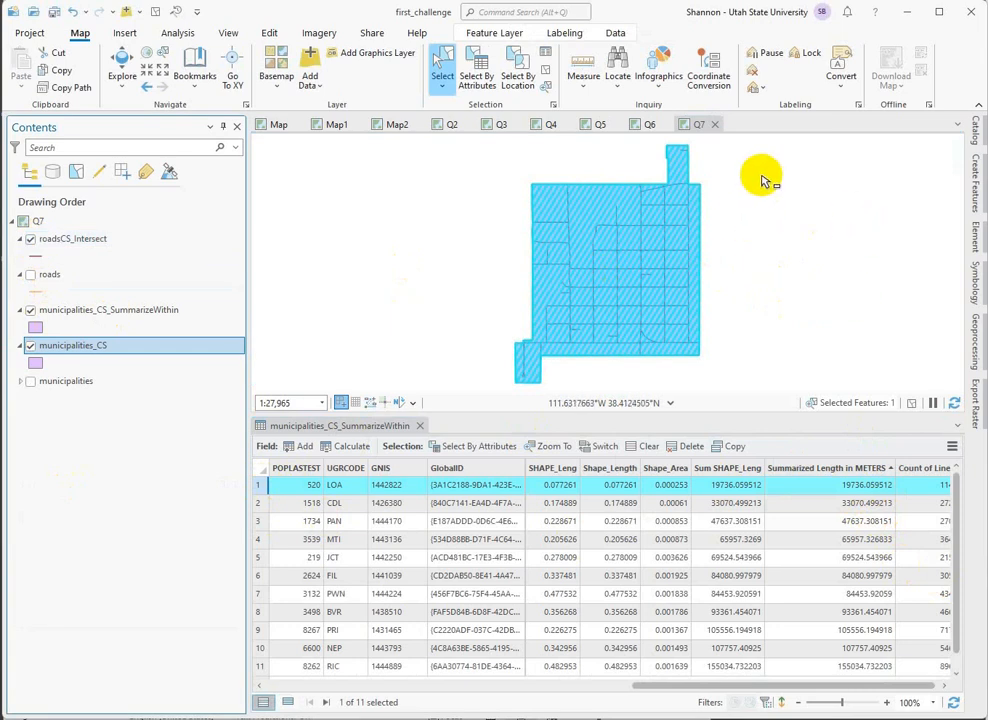
# Measure geodesic distances in metric units across the selected municipality, and close the measurement.
pyautogui.click(582, 70)
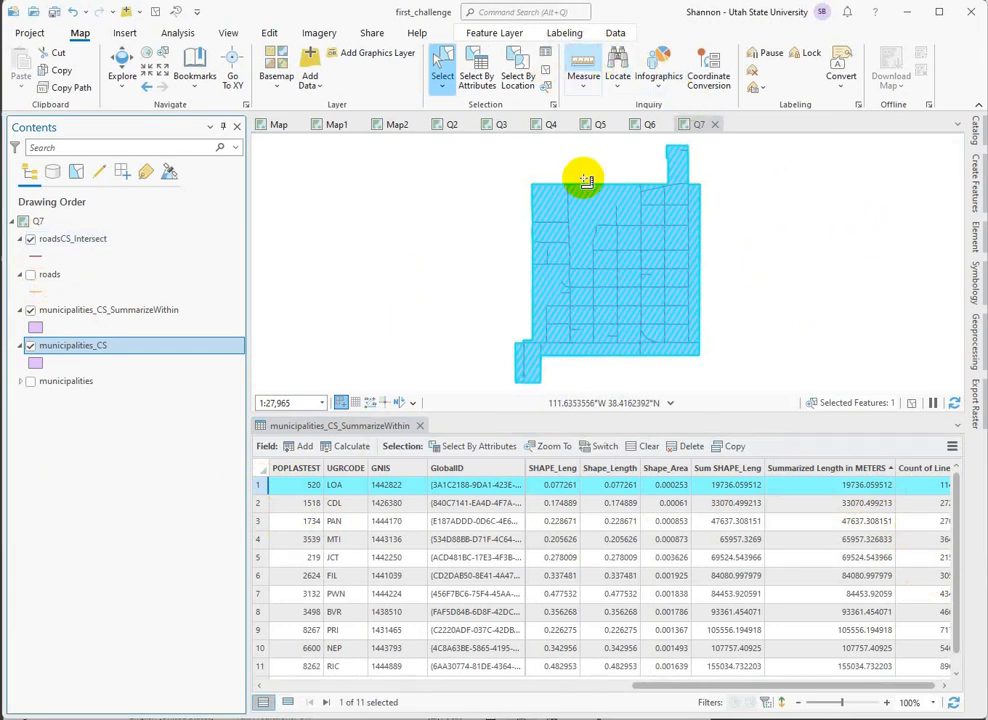
pyautogui.click(577, 262)
pyautogui.click(542, 265)
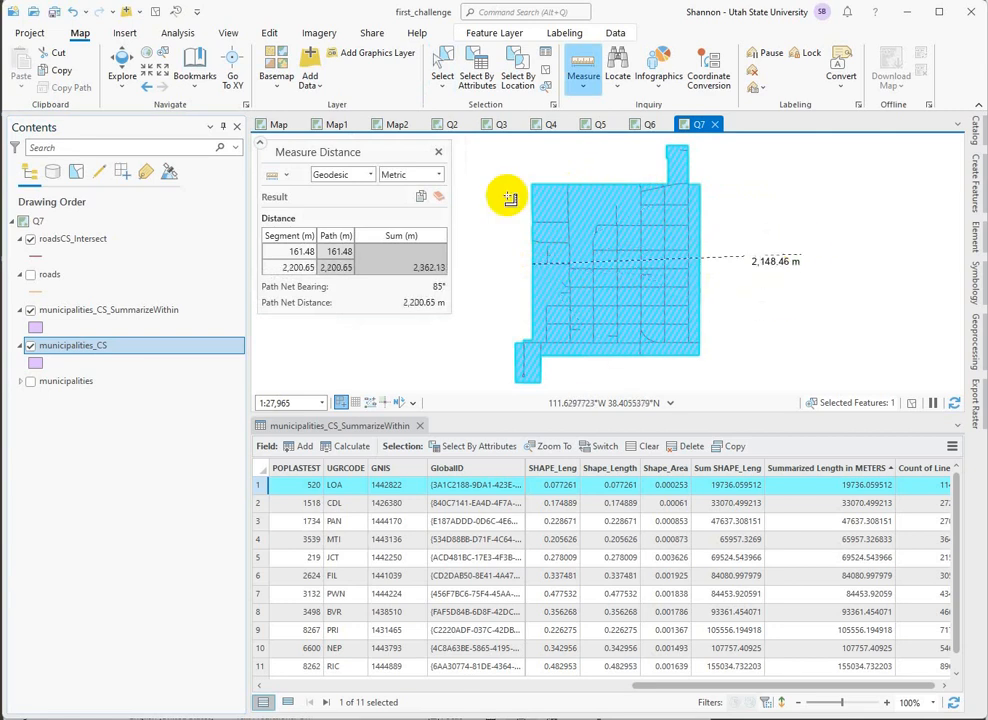
pyautogui.click(437, 153)
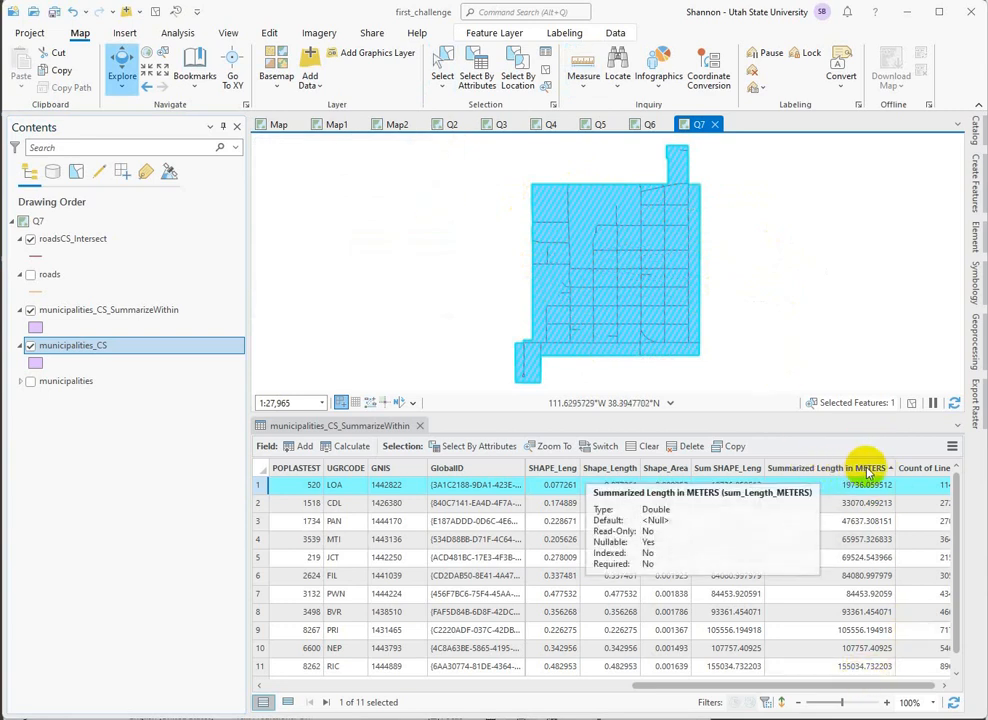
# Check the NAME field for the municipalities in the sorted municipalities_CS_SummarizeWithin table.
pyautogui.click(565, 687)
pyautogui.moveTo(603, 688); pyautogui.dragTo(514, 688)
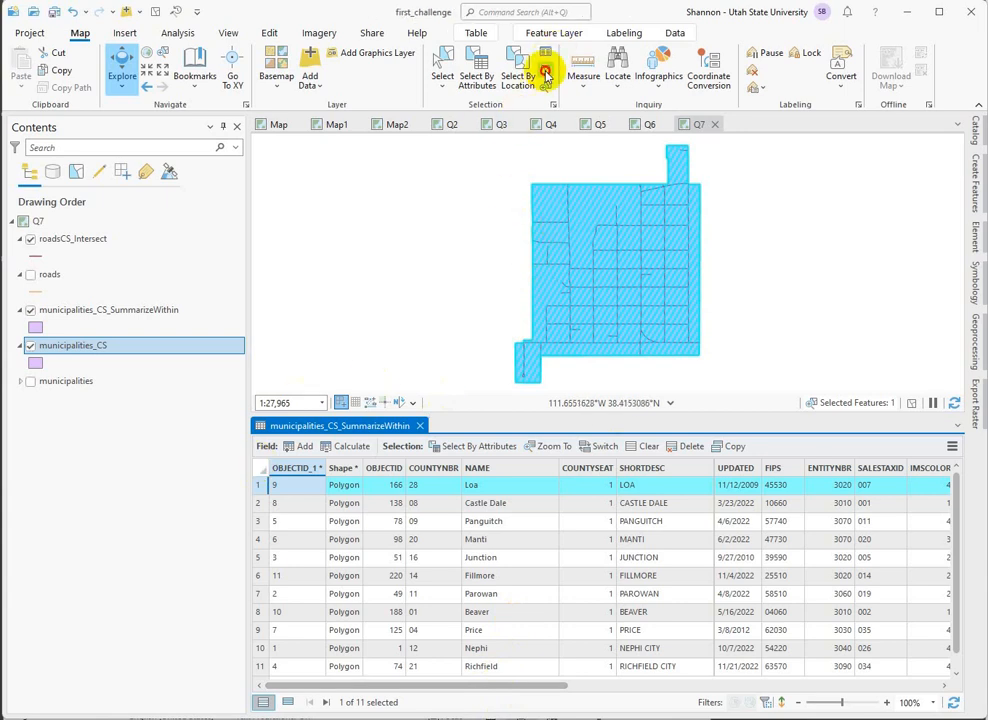
# Clear the map selection and inspect the Shape_Area field in the municipalities_CS_SummarizeWithin table.
pyautogui.click(546, 73)
pyautogui.moveTo(490, 685); pyautogui.dragTo(867, 673)
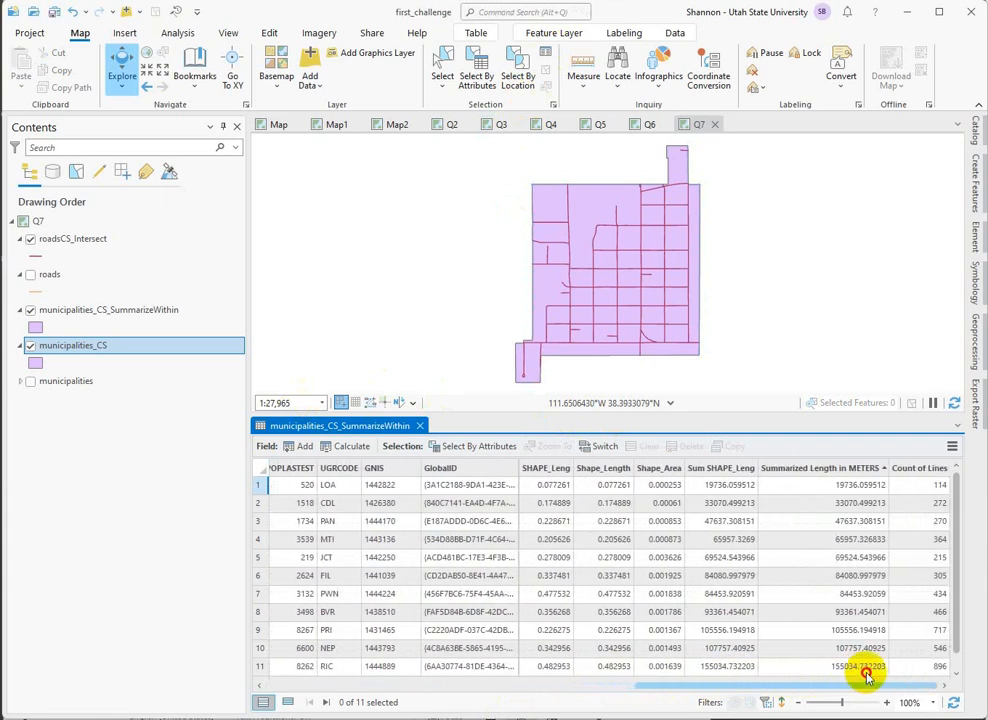
pyautogui.click(662, 469)
pyautogui.rightClick(667, 474)
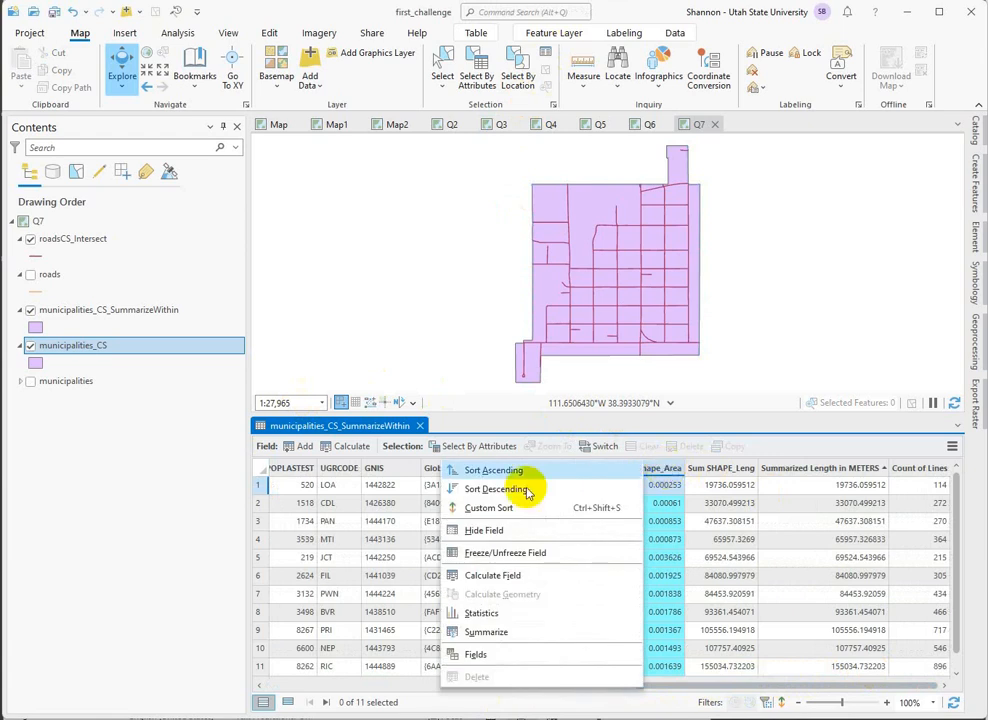
pyautogui.click(744, 680)
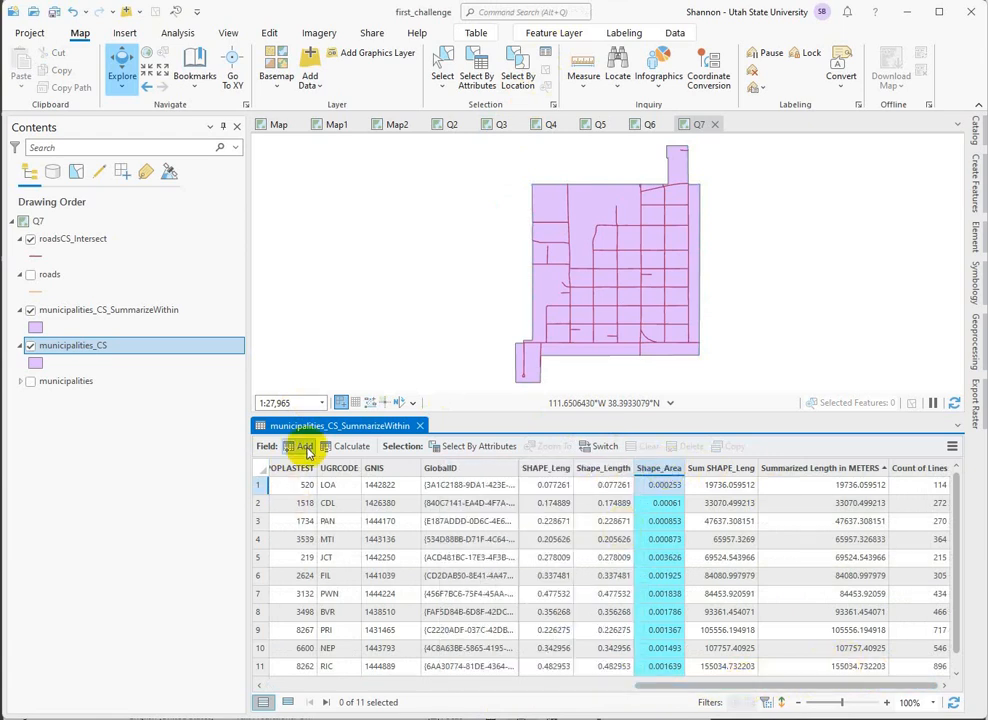
# Add a Float field named area_m2 to the municipalities_CS_SummarizeWithin table, save it, and close the fields view.
pyautogui.click(305, 446)
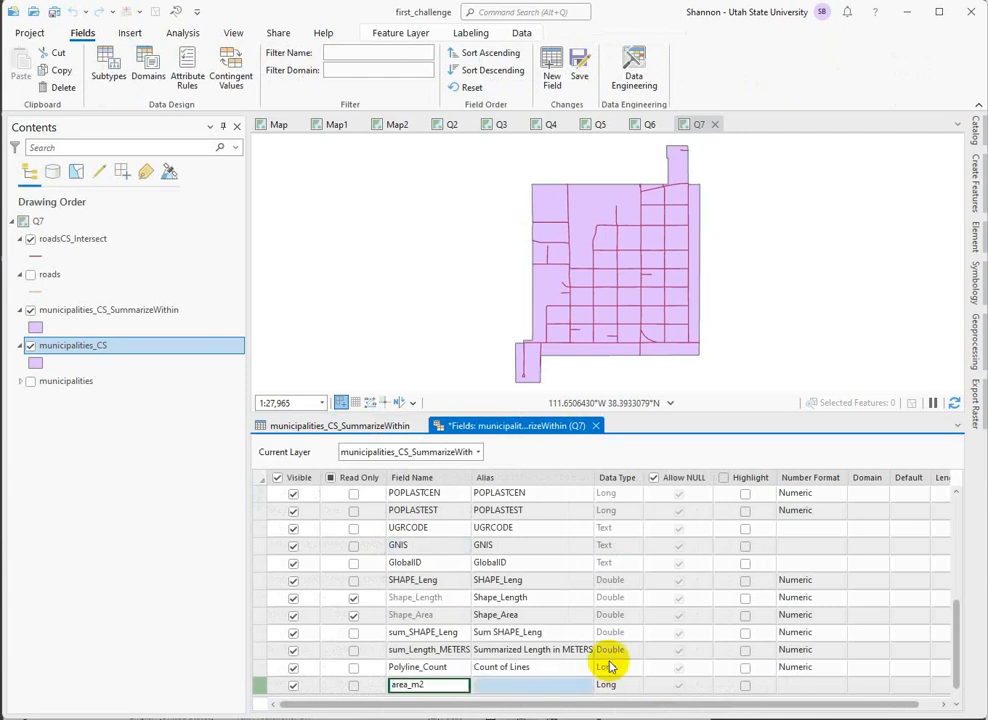
pyautogui.click(609, 686)
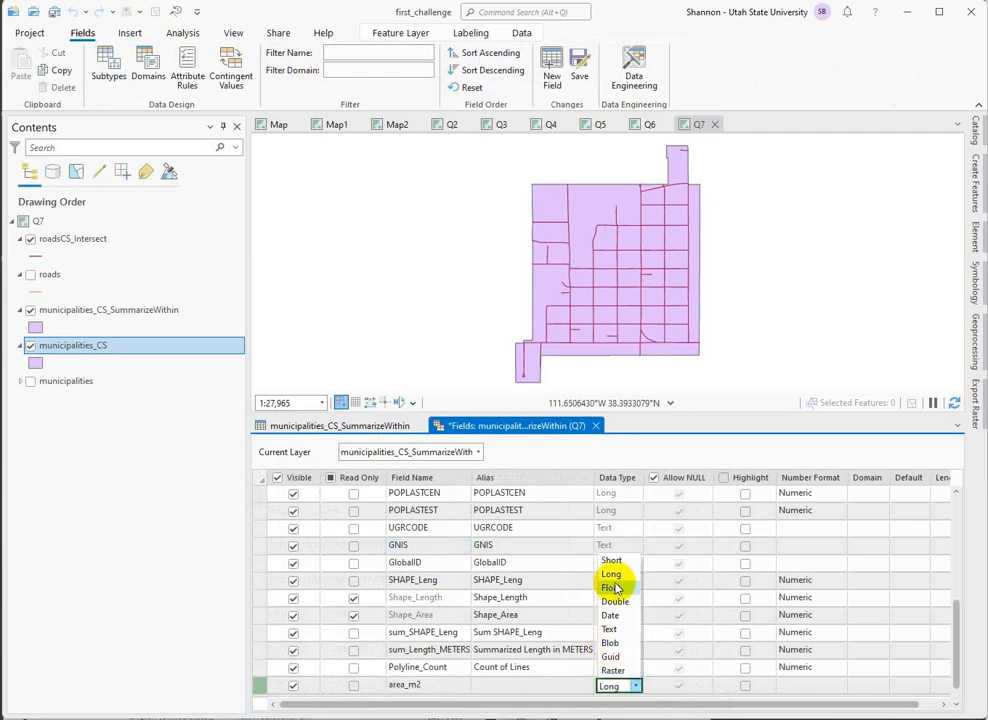
pyautogui.click(613, 588)
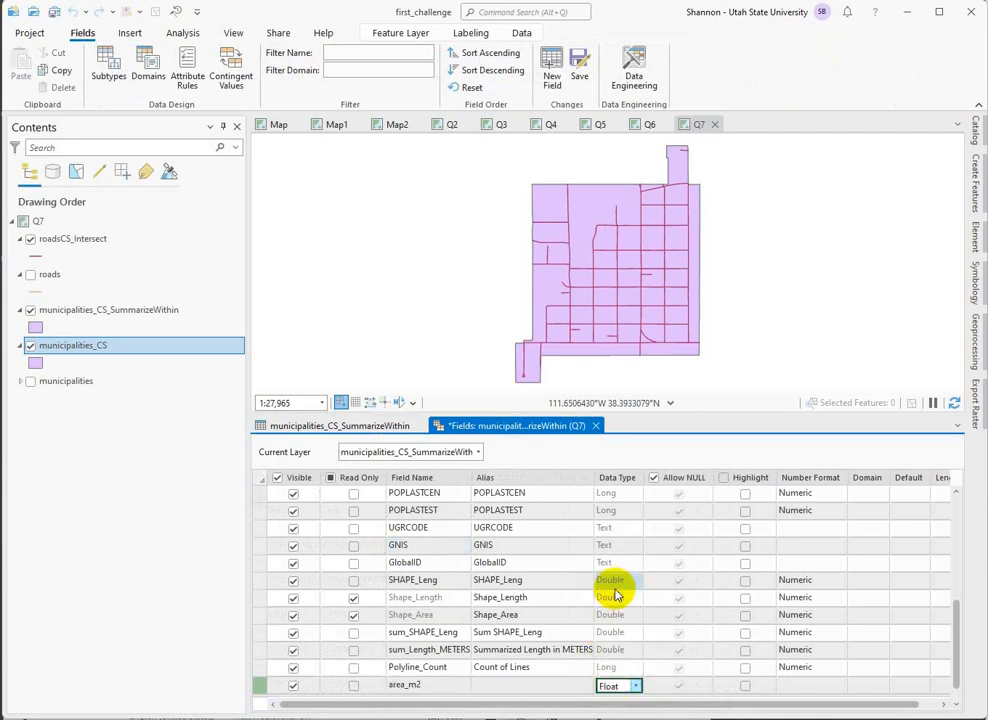
pyautogui.click(580, 65)
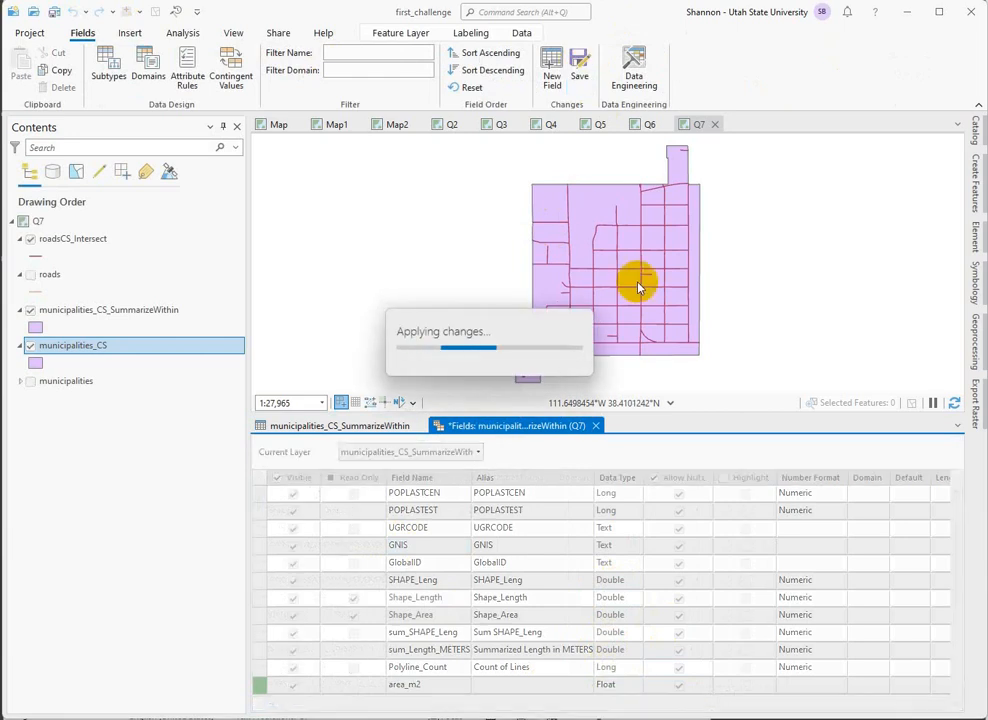
pyautogui.click(595, 426)
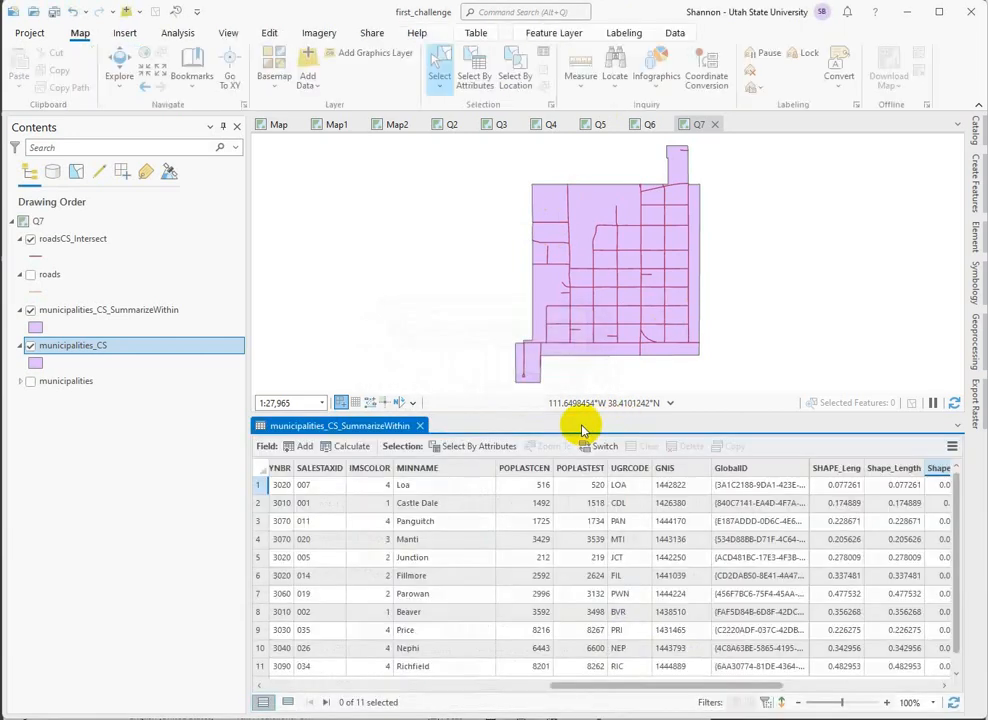
pyautogui.click(938, 467)
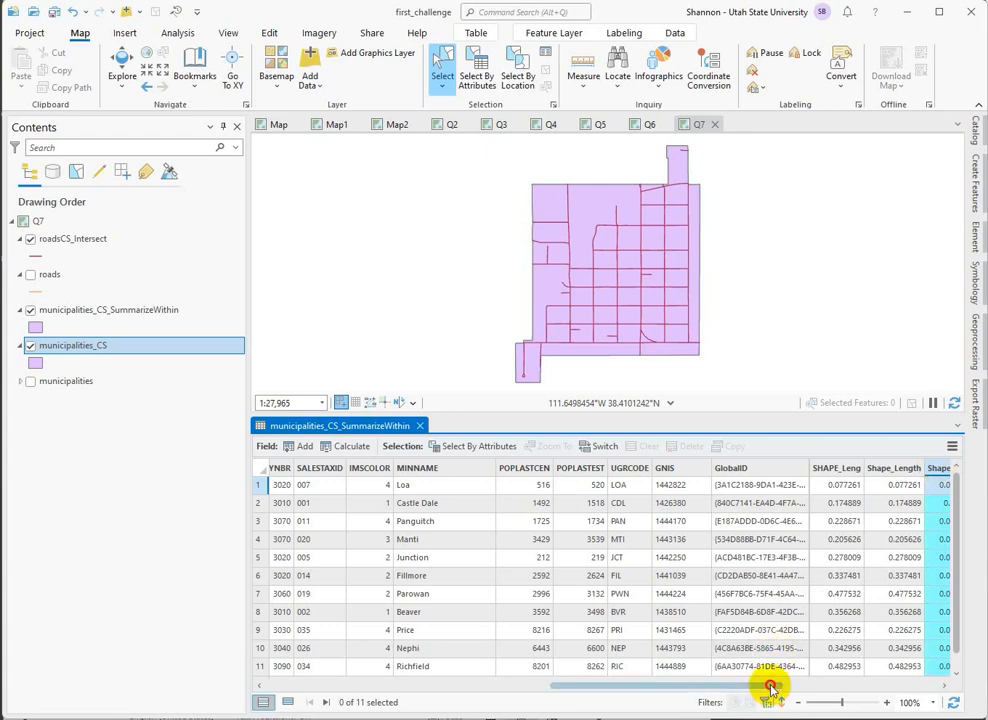
pyautogui.moveTo(770, 686); pyautogui.dragTo(828, 686)
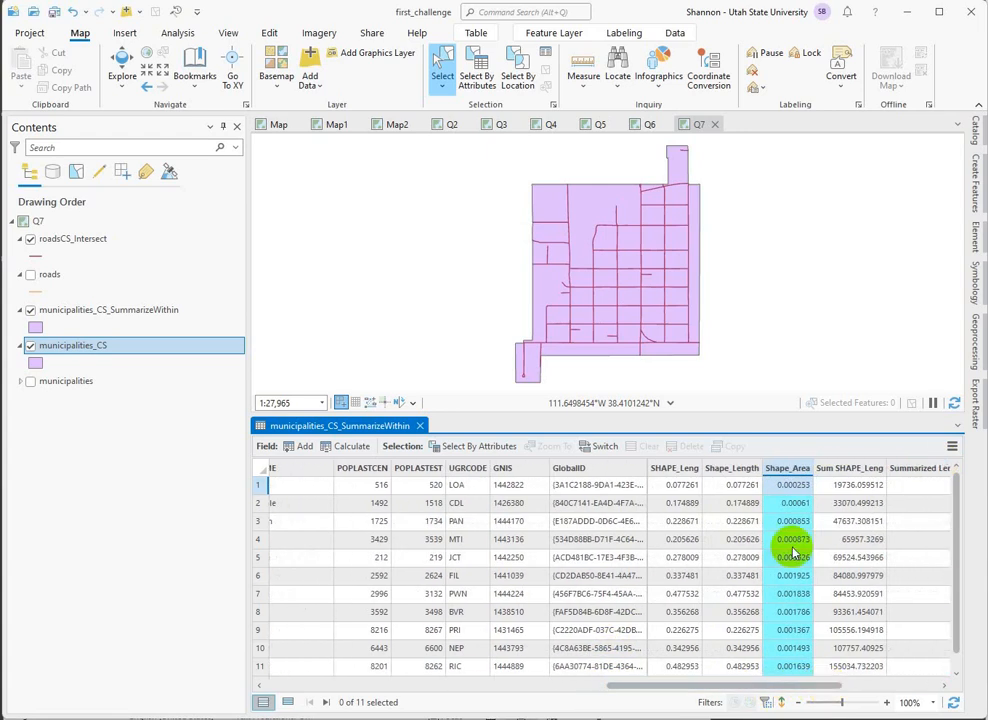
pyautogui.rightClick(788, 470)
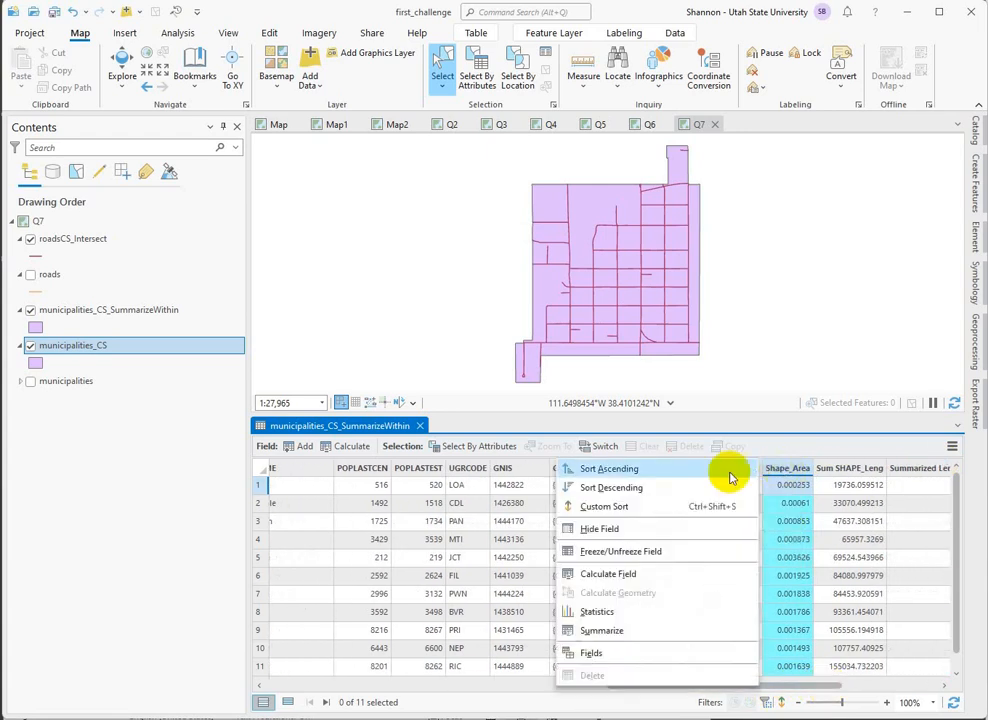
pyautogui.click(839, 468)
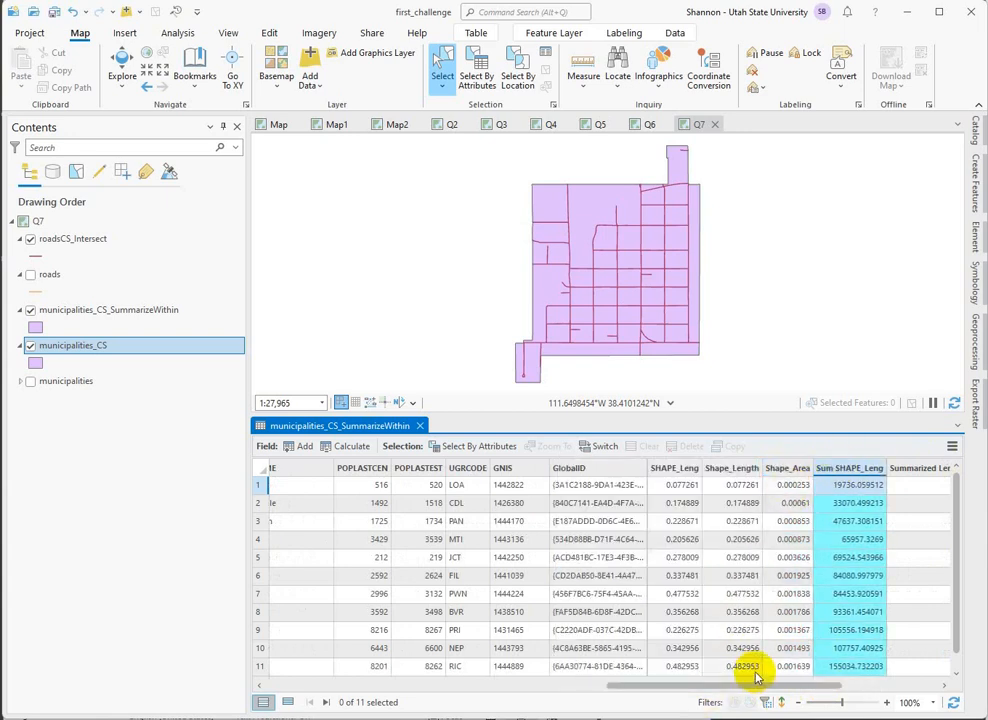
# Calculate the geodesic area of each municipality into the area_m2 field with Calculate Geometry, leaving the area unit blank.
pyautogui.moveTo(758, 688); pyautogui.dragTo(888, 688)
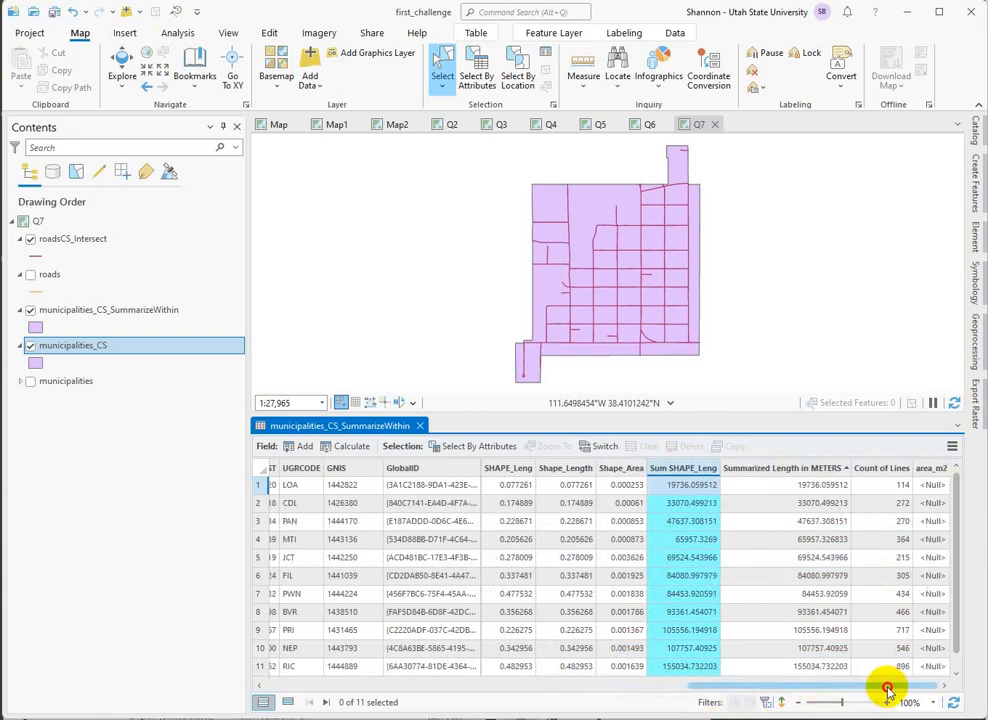
pyautogui.rightClick(925, 472)
pyautogui.click(792, 591)
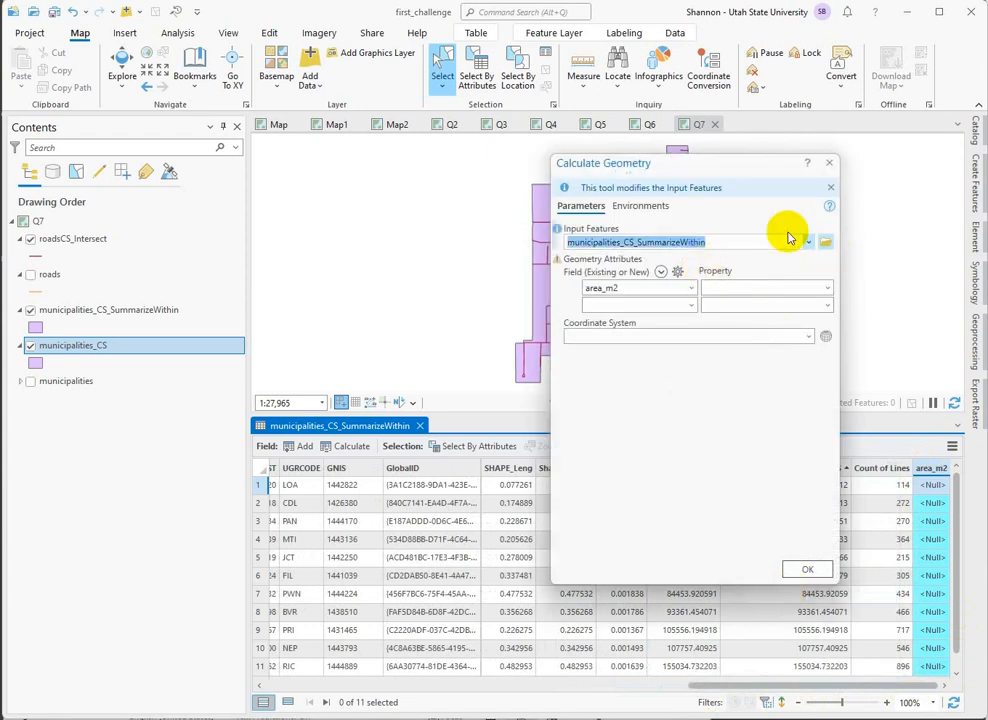
pyautogui.click(828, 289)
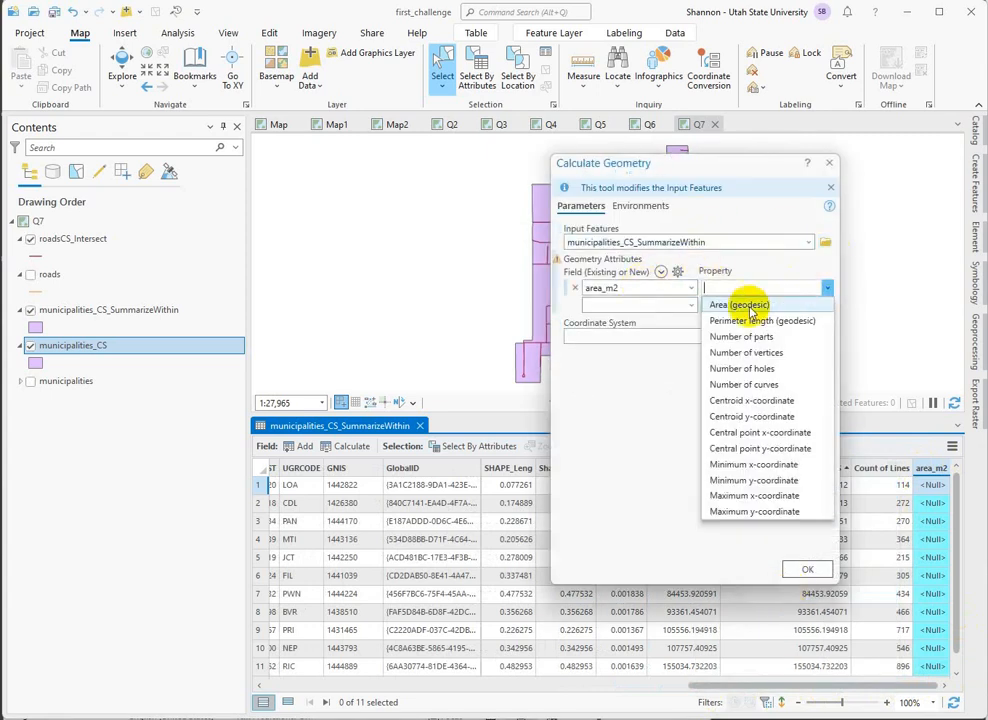
pyautogui.click(735, 302)
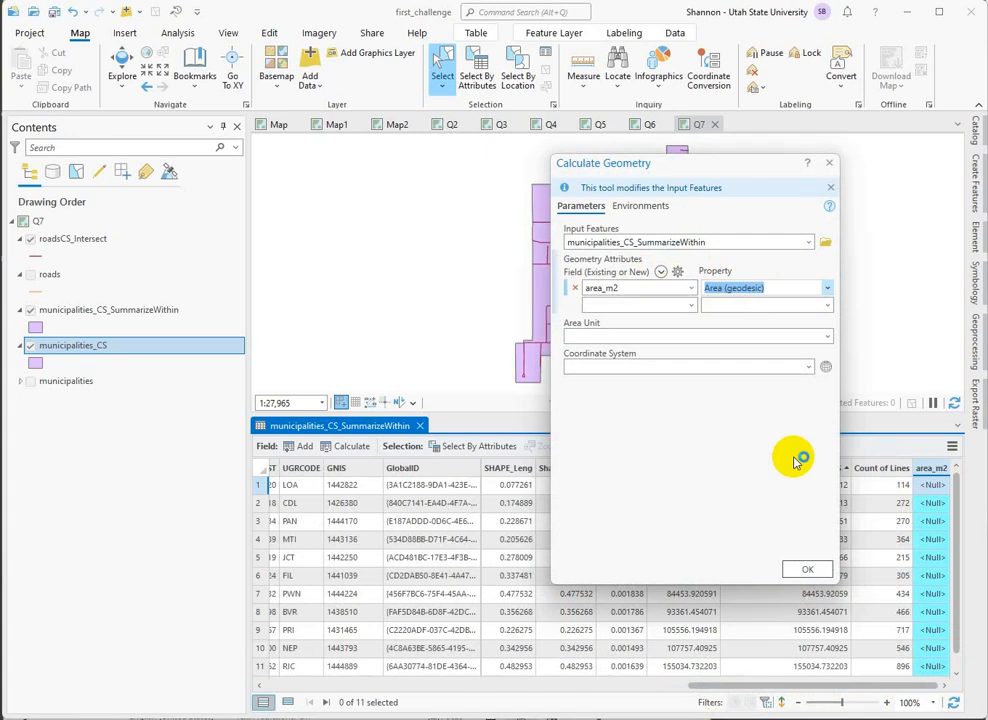
pyautogui.click(807, 569)
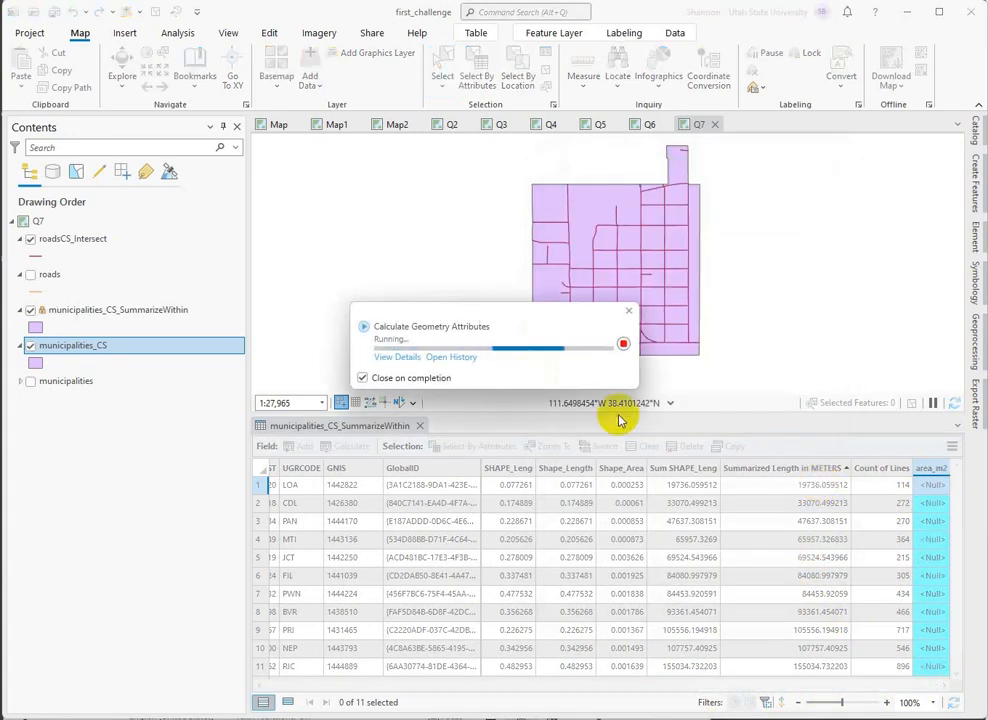
pyautogui.moveTo(752, 686); pyautogui.dragTo(970, 692)
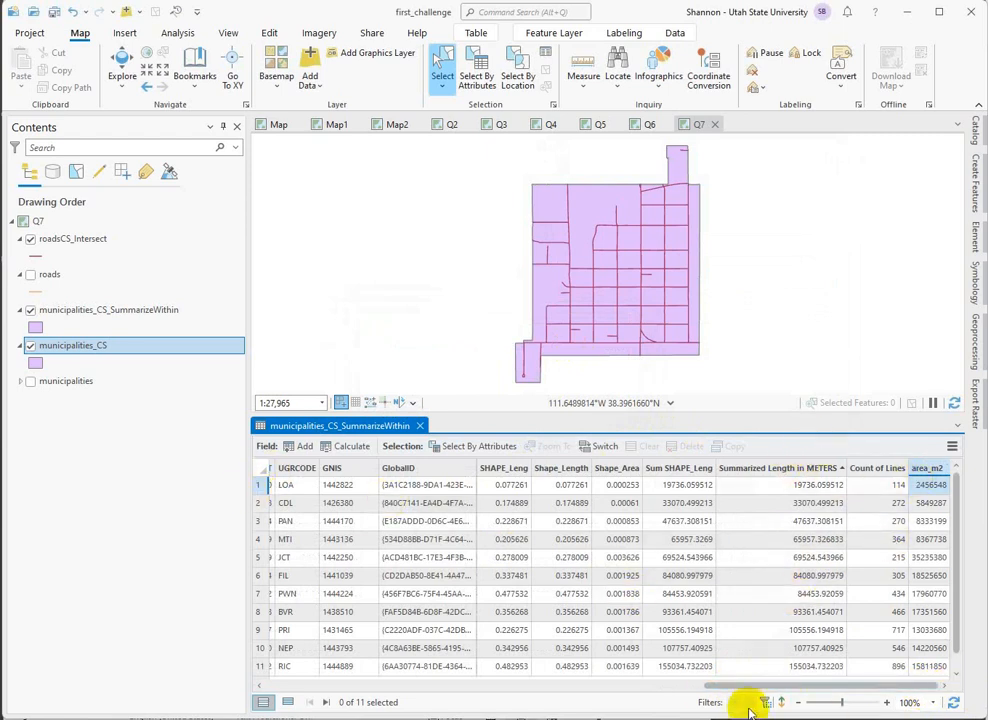
pyautogui.moveTo(740, 690); pyautogui.dragTo(966, 716)
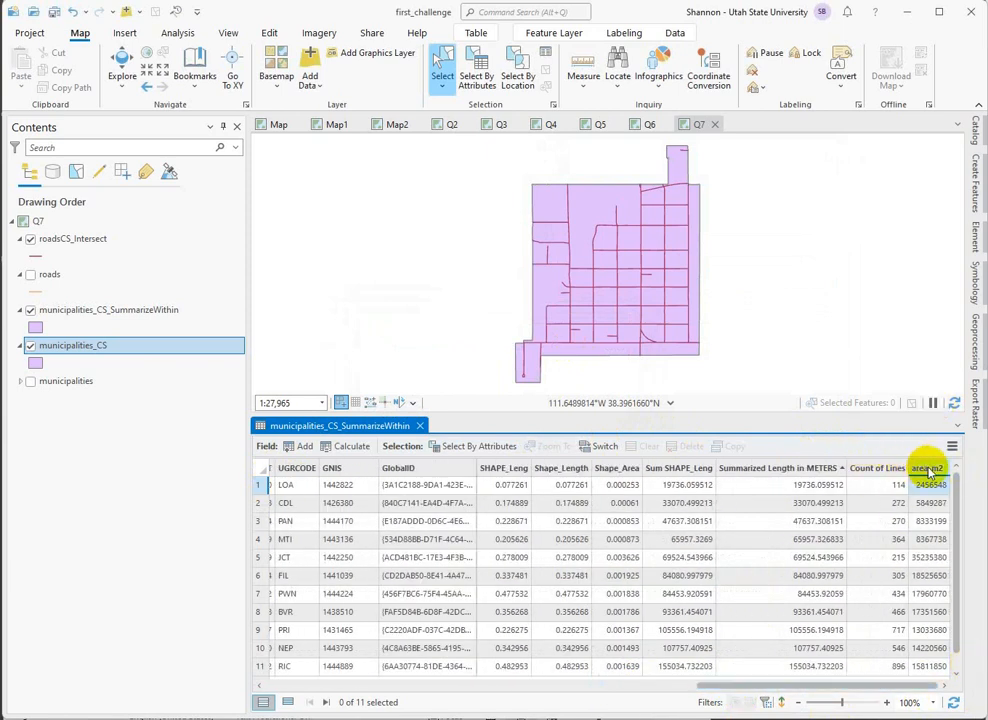
# Add a Float field named rd_density to the municipalities_CS_SummarizeWithin table, save it, and close the fields view.
pyautogui.click(302, 447)
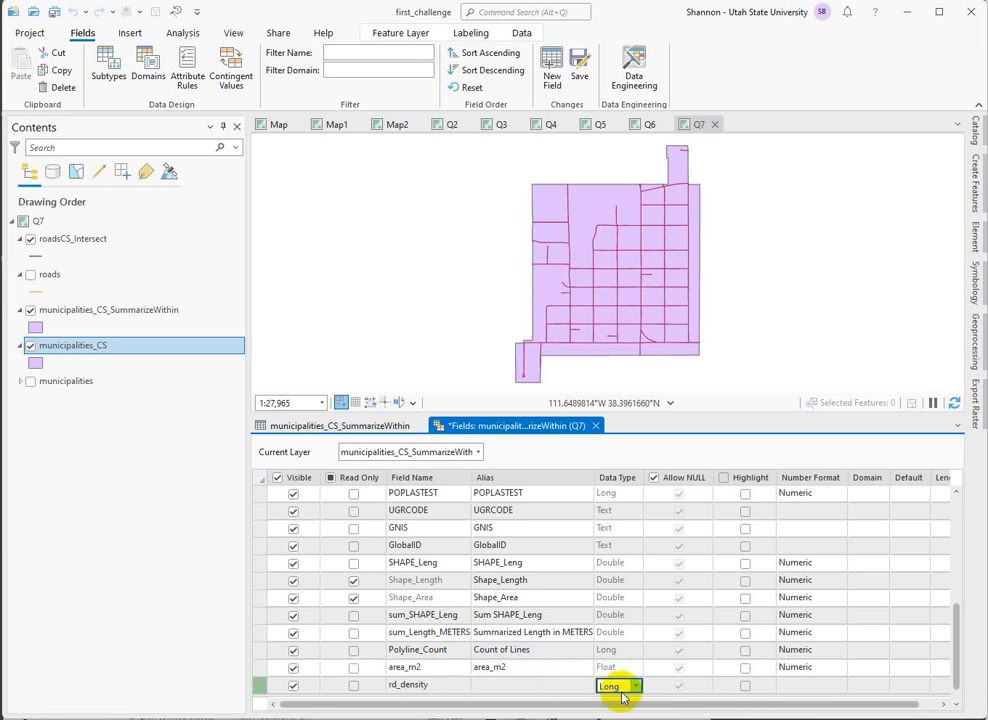
pyautogui.click(621, 689)
pyautogui.click(611, 588)
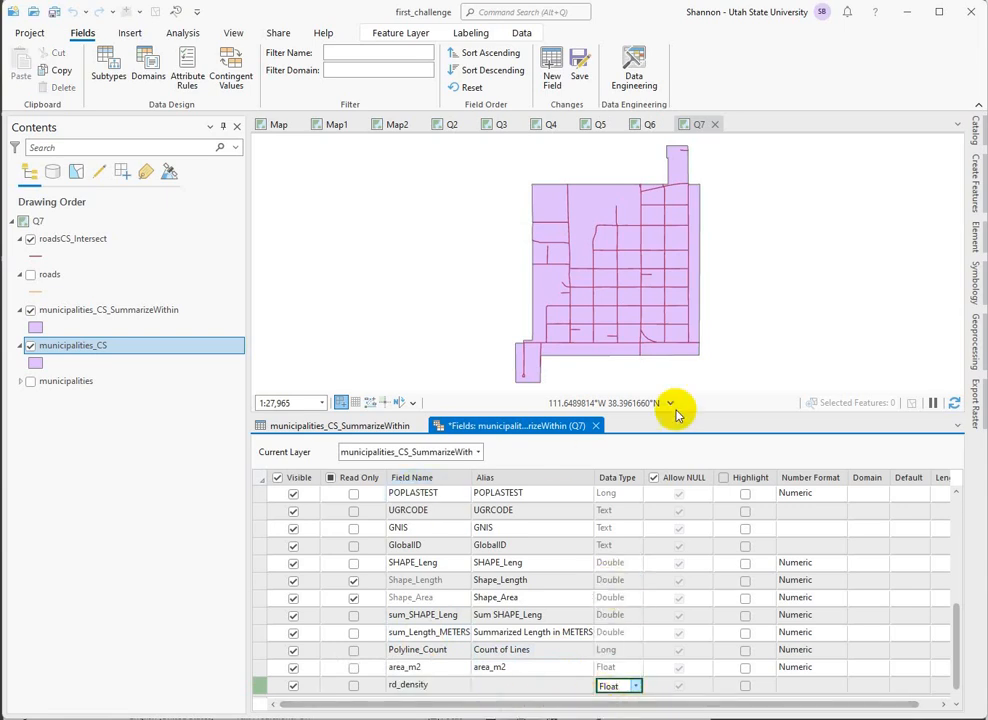
pyautogui.click(579, 62)
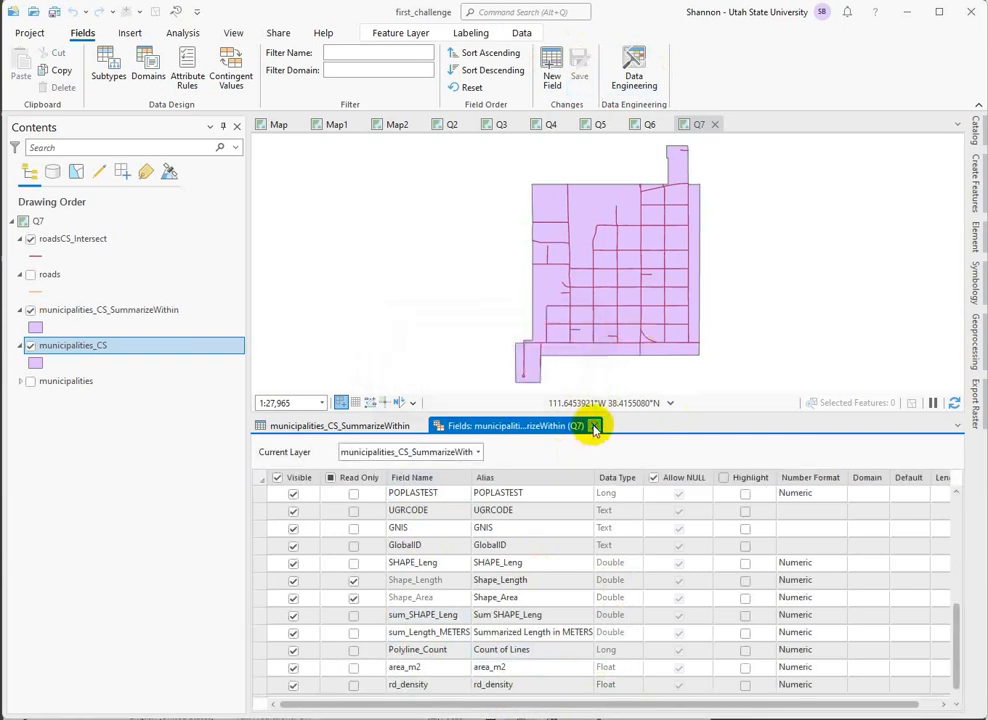
pyautogui.click(594, 426)
# Calculate the rd_density field with the Python 3 expression !sum_Length_METERS! / !area_m2!
pyautogui.moveTo(800, 690); pyautogui.dragTo(942, 673)
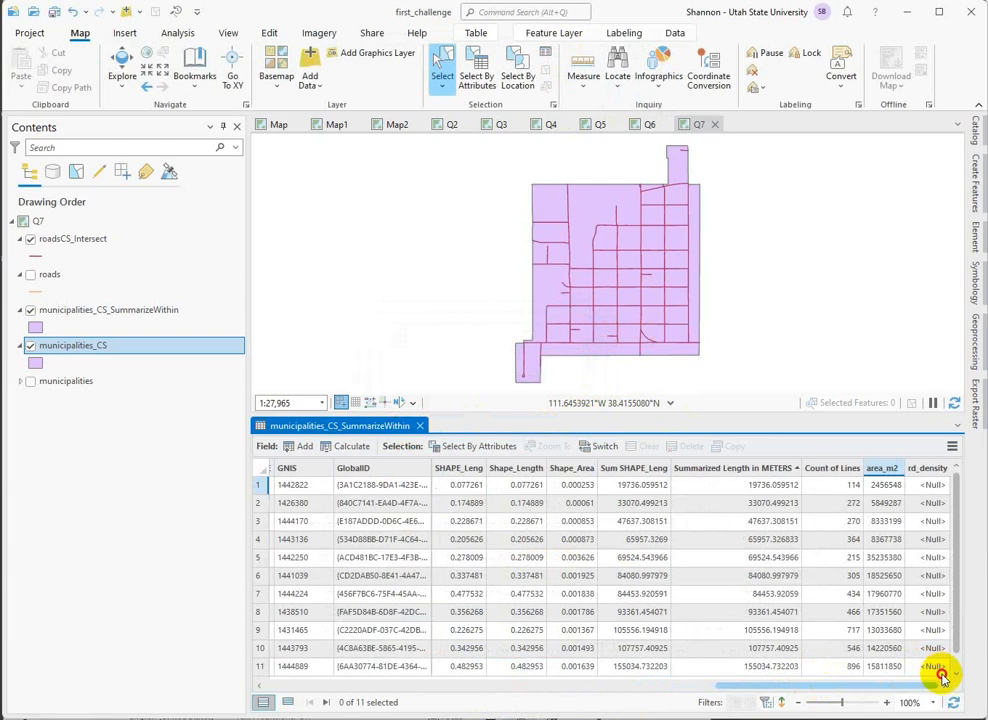
pyautogui.rightClick(931, 472)
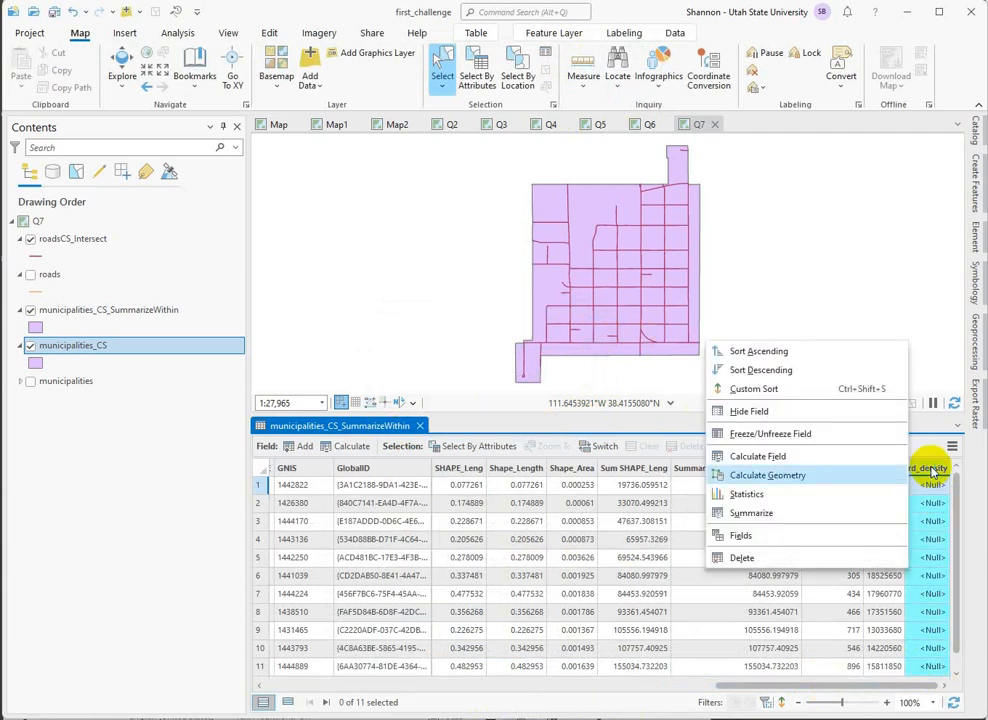
pyautogui.click(755, 456)
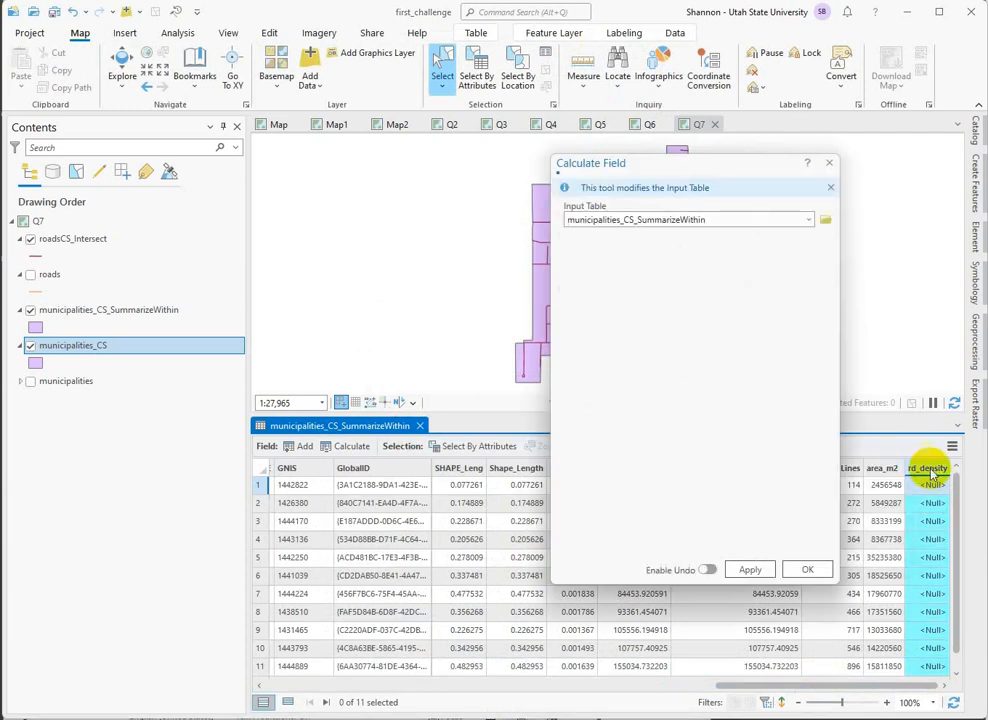
pyautogui.moveTo(738, 172); pyautogui.dragTo(612, 250)
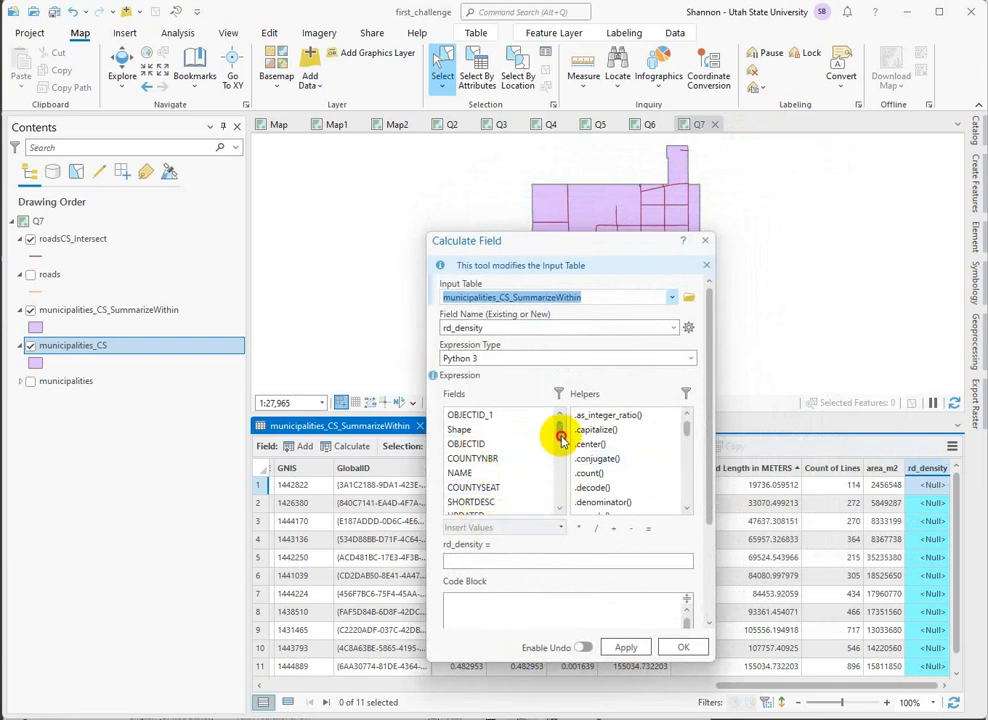
pyautogui.moveTo(561, 438); pyautogui.dragTo(562, 432)
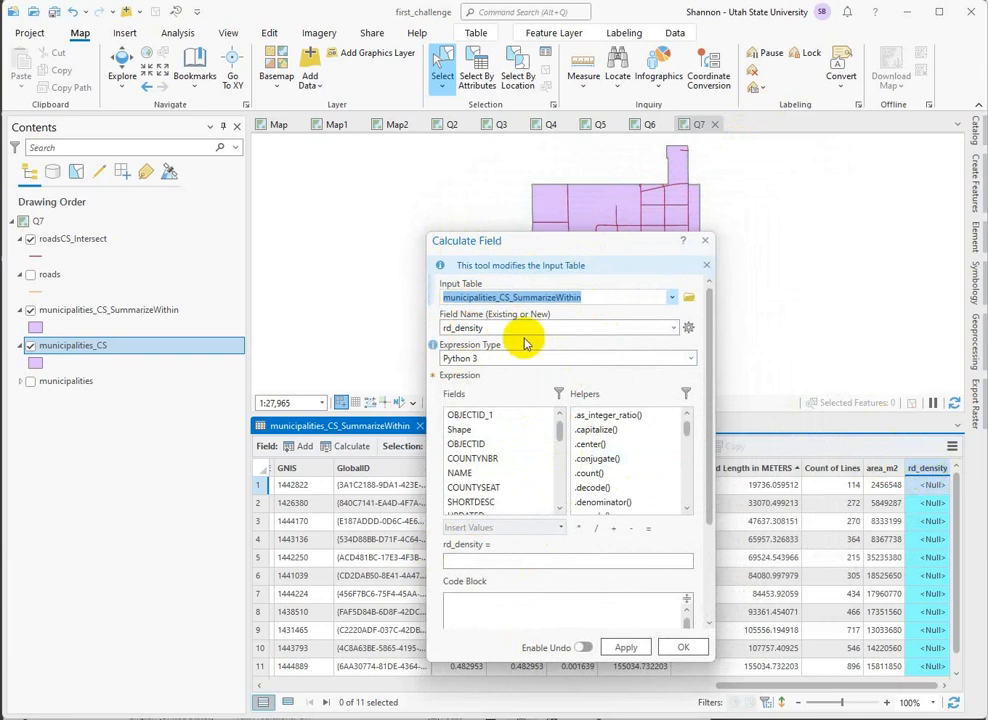
pyautogui.click(564, 432)
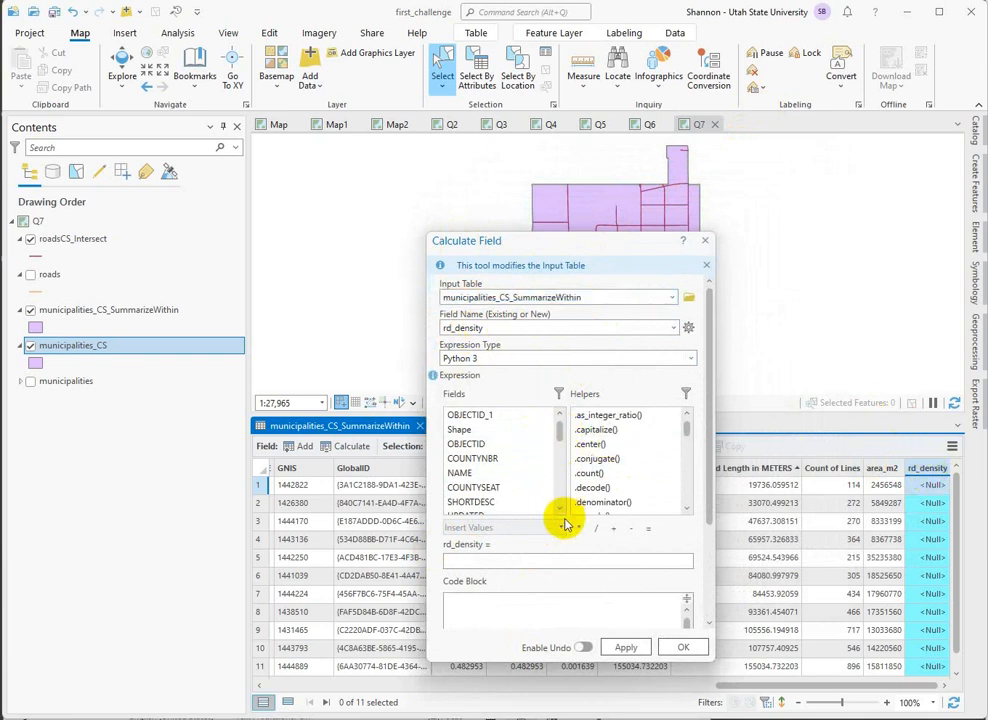
pyautogui.moveTo(562, 421); pyautogui.dragTo(556, 587)
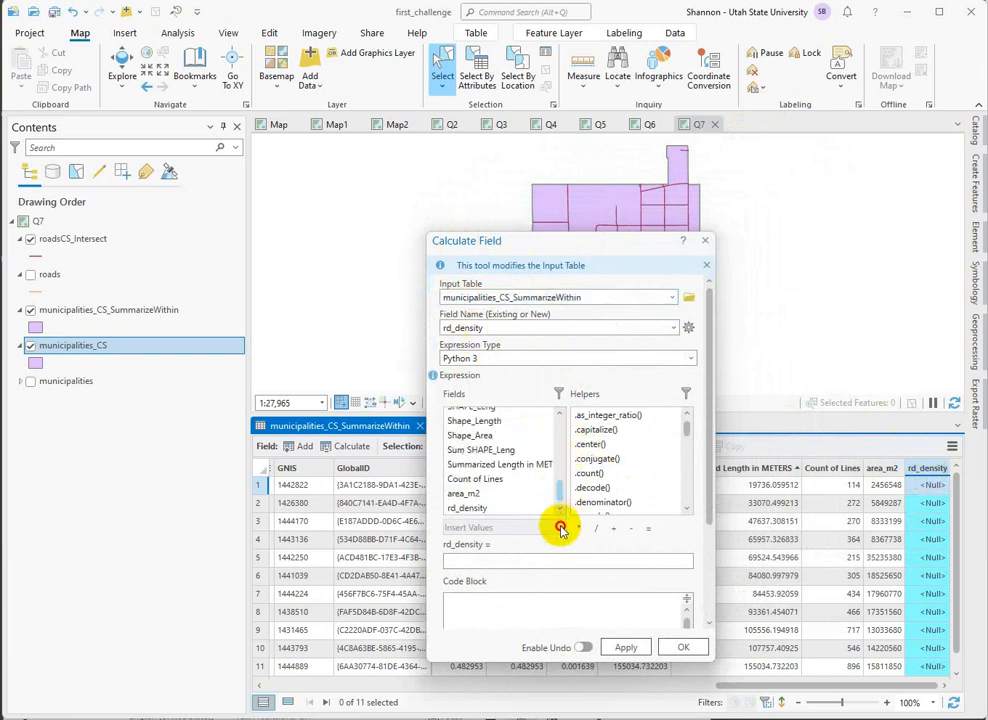
pyautogui.doubleClick(519, 467)
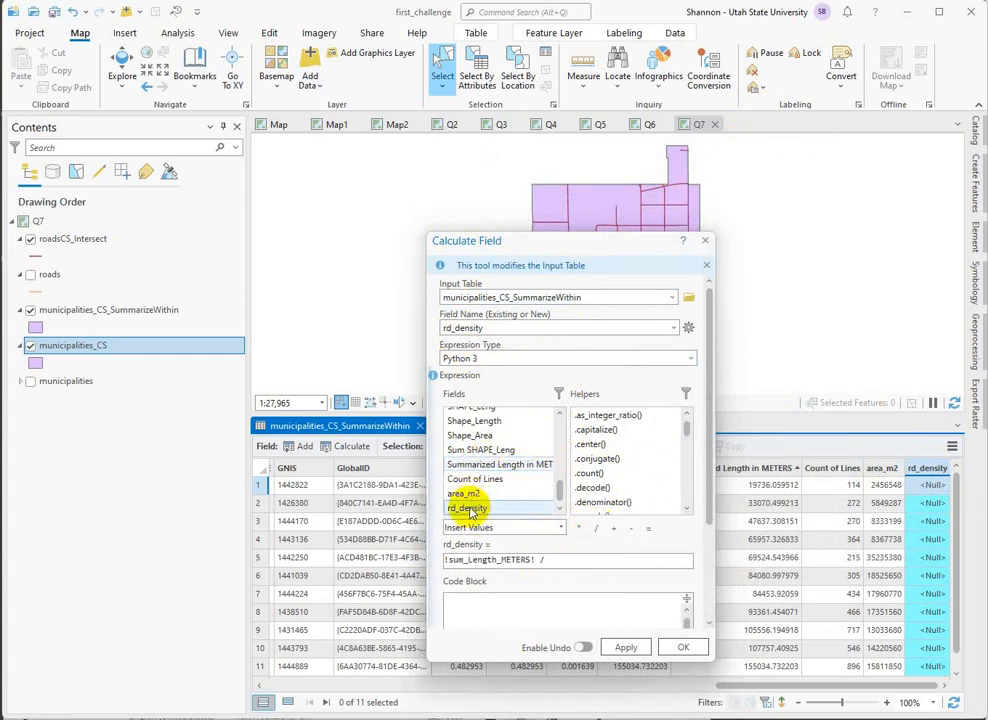
pyautogui.doubleClick(466, 499)
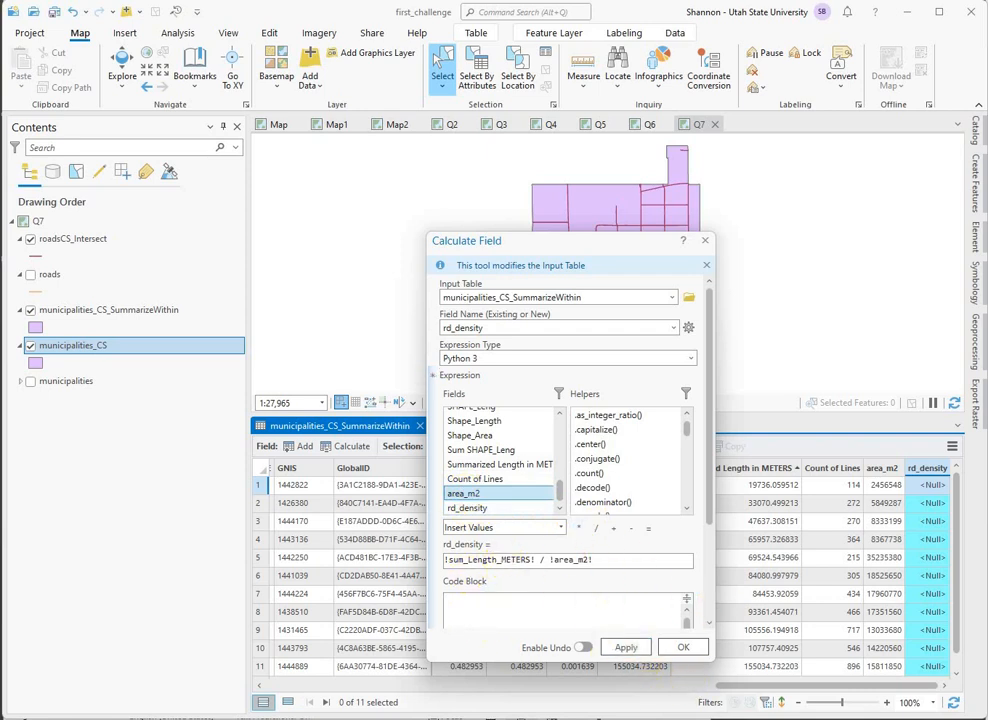
pyautogui.click(684, 648)
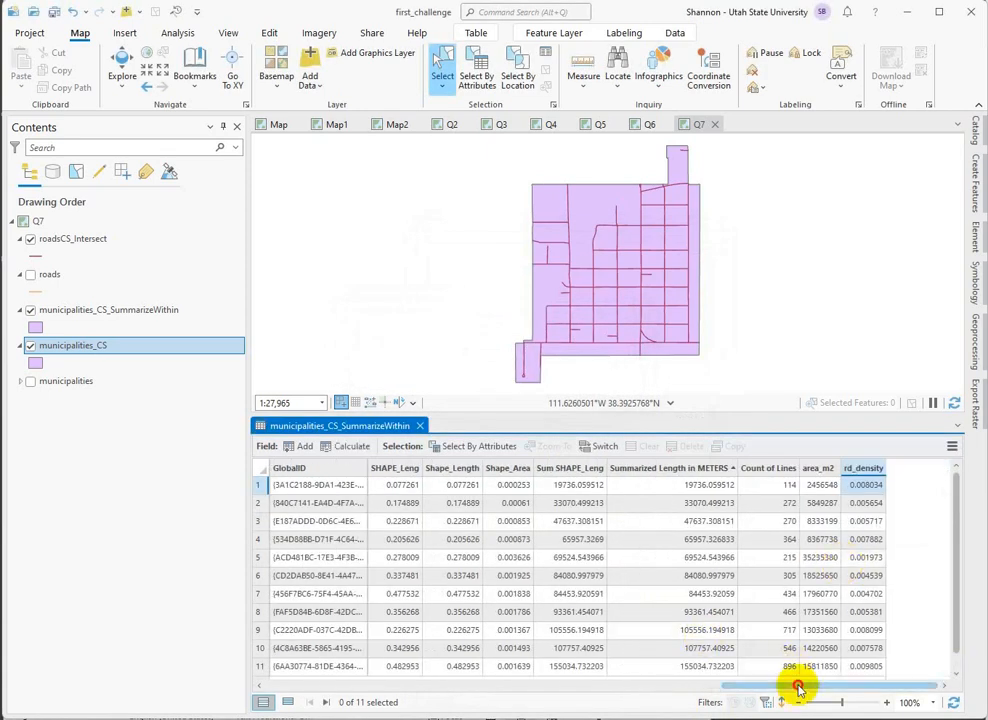
# Sort the municipalities_CS_SummarizeWithin table descending by rd_density.
pyautogui.moveTo(797, 688); pyautogui.dragTo(879, 685)
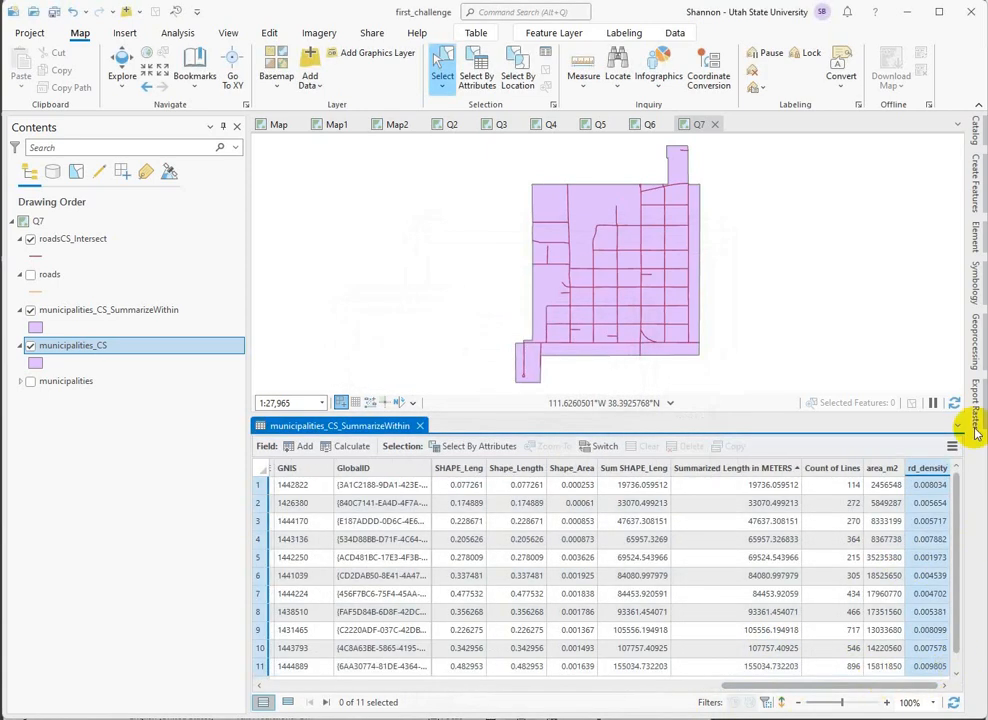
pyautogui.rightClick(927, 470)
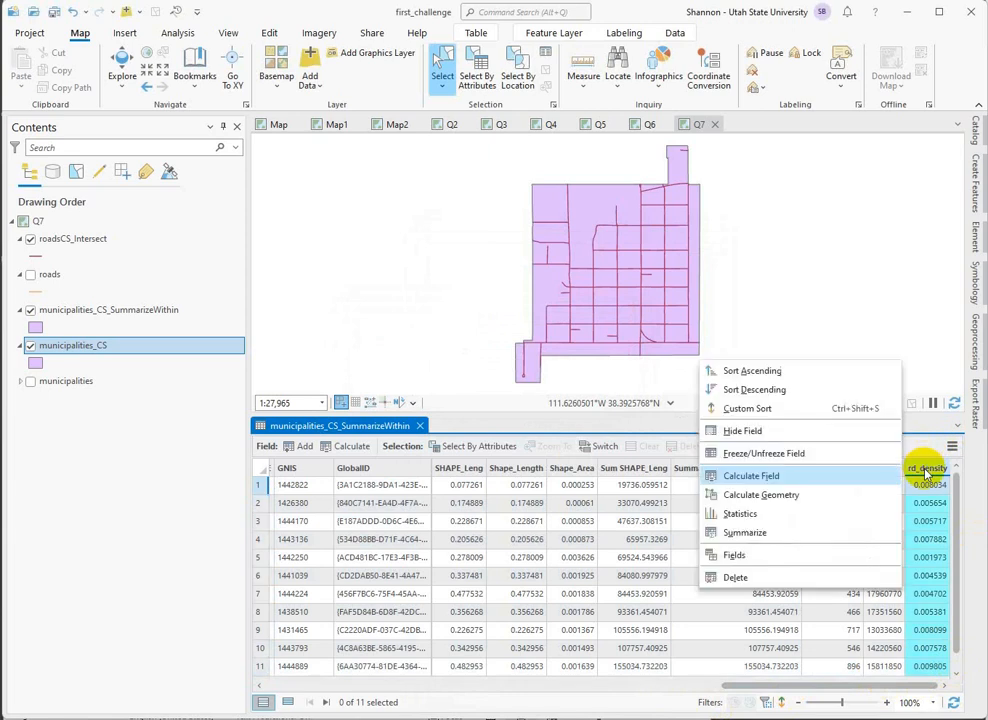
pyautogui.click(748, 391)
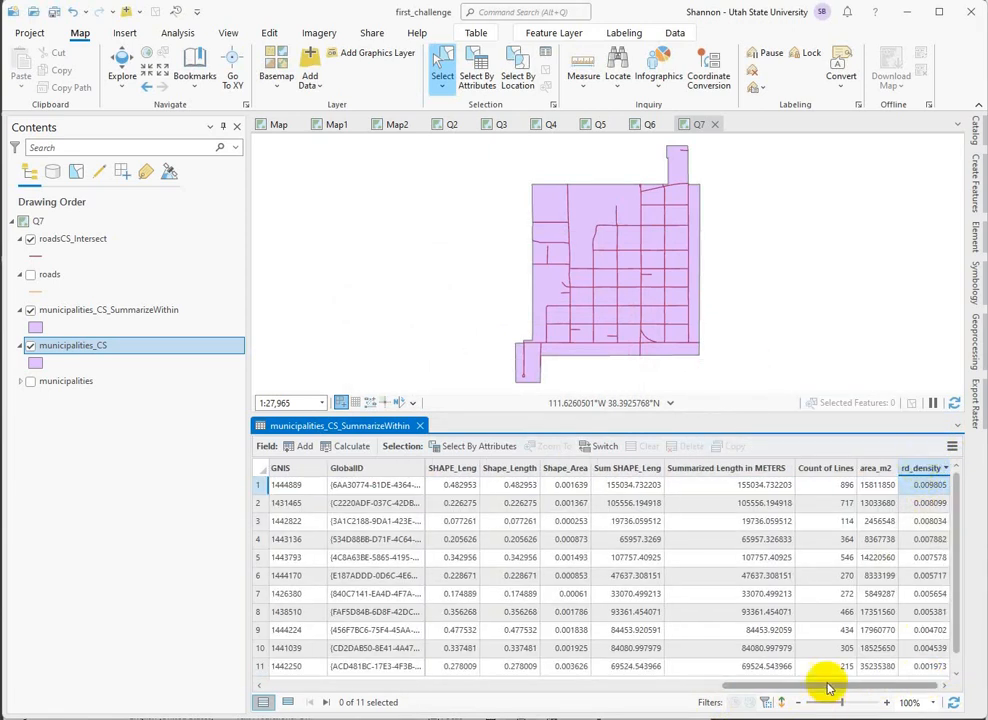
# Zoom the map to Richfield, the municipality ranked first by road density, and clear the selection to view its roads.
pyautogui.moveTo(828, 688); pyautogui.dragTo(232, 680)
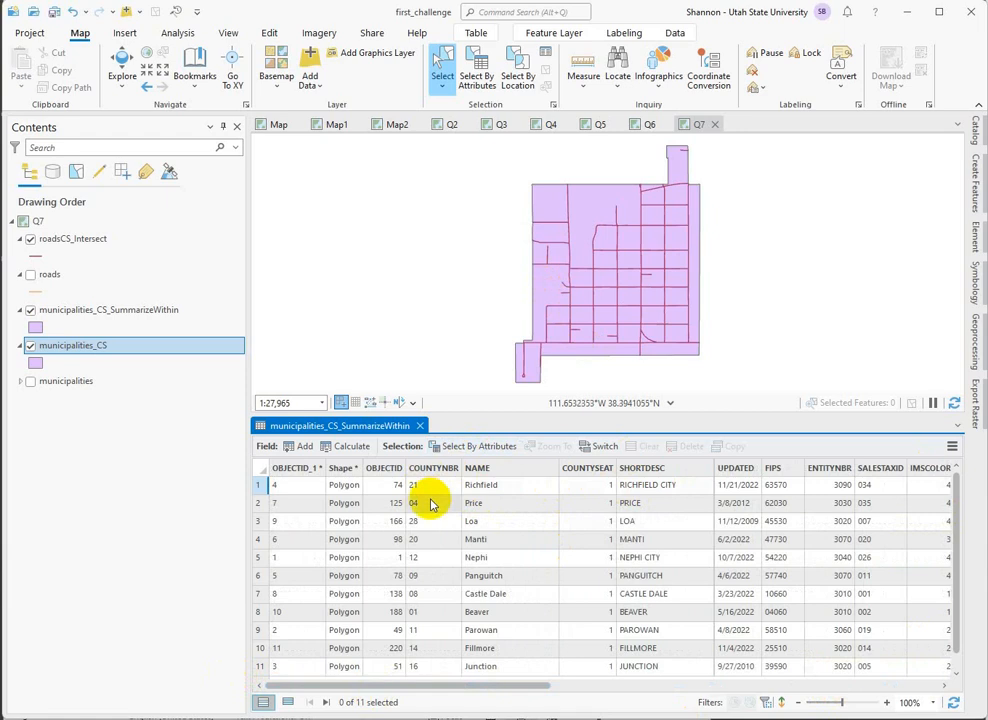
pyautogui.click(256, 487)
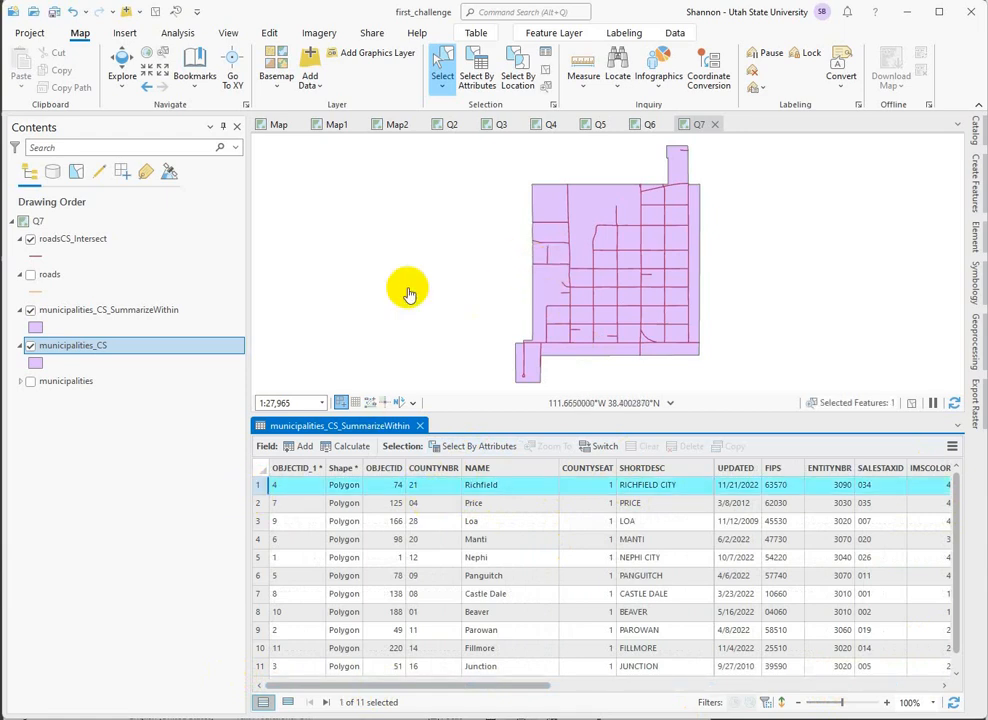
pyautogui.rightClick(260, 486)
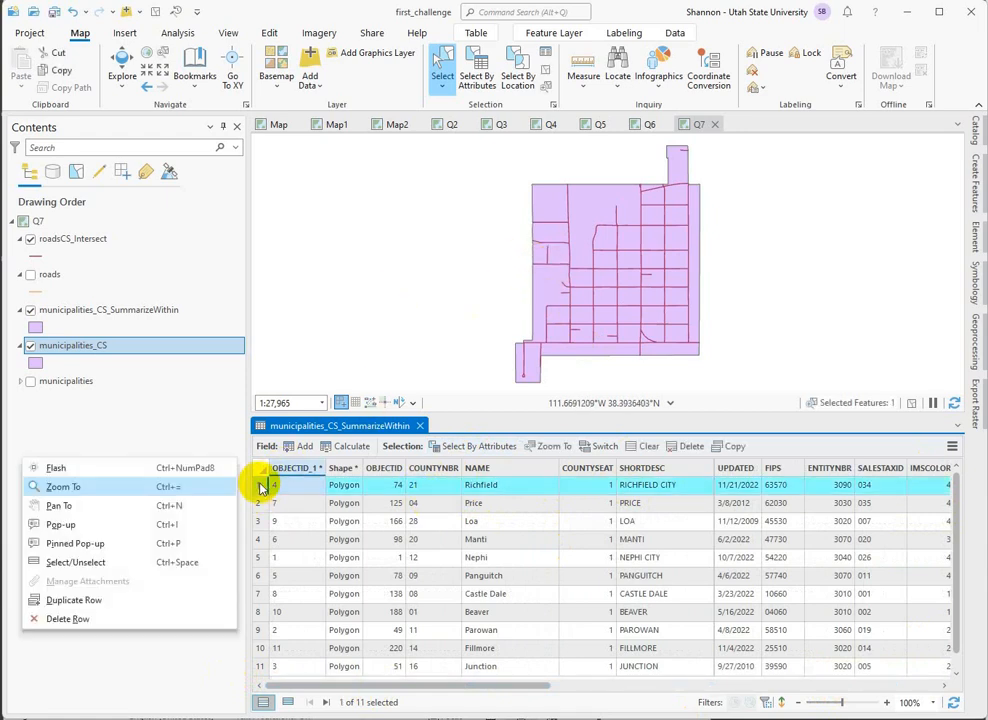
pyautogui.click(60, 487)
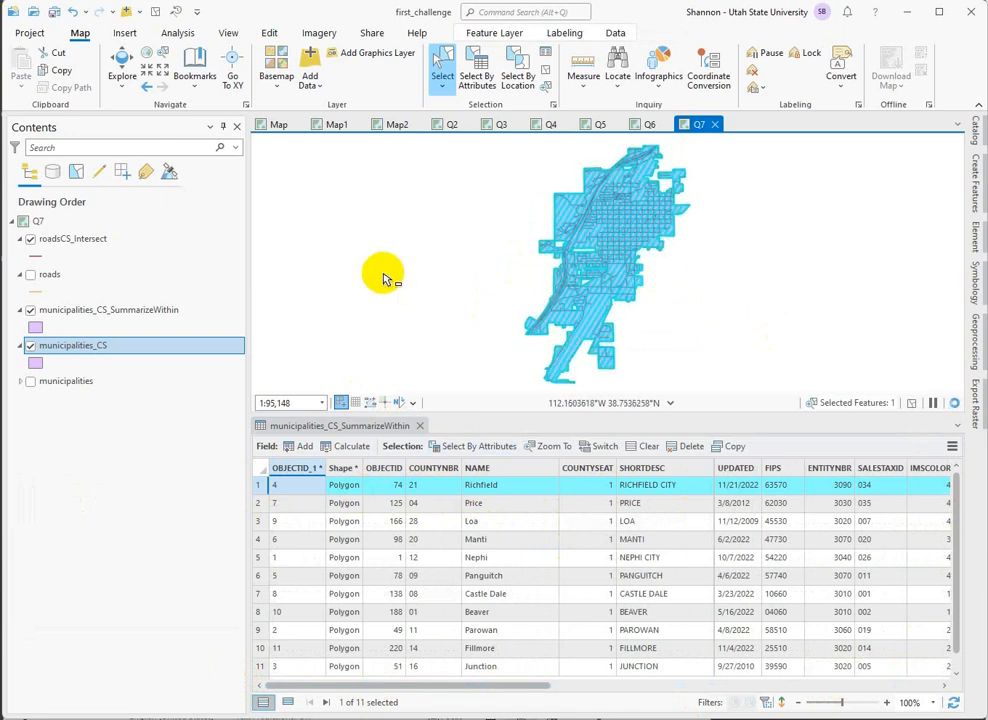
pyautogui.click(543, 78)
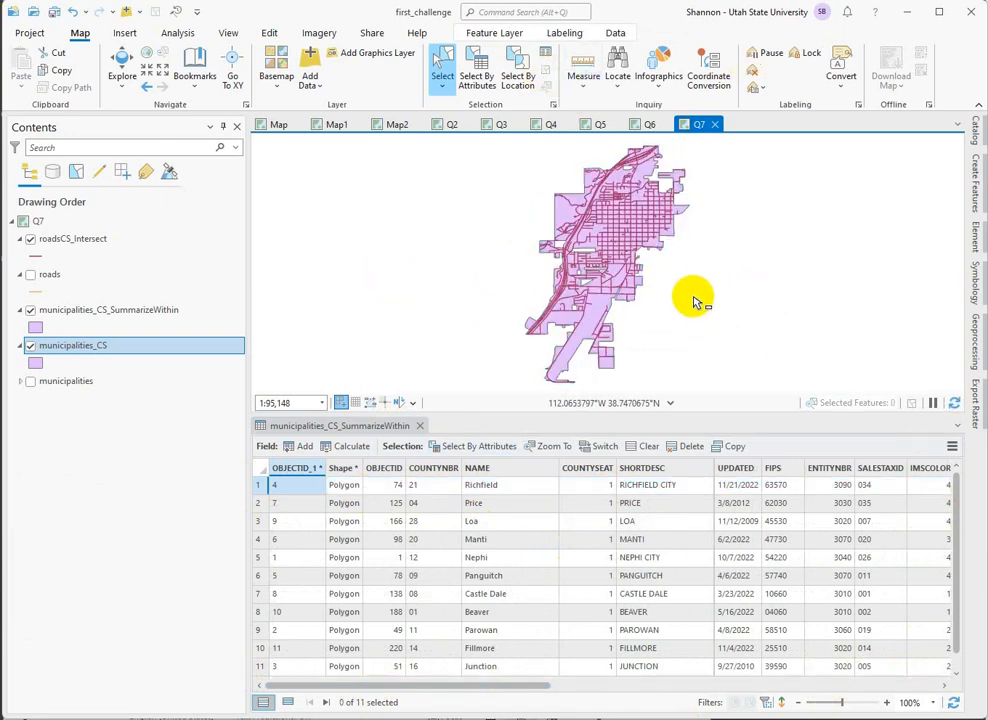
pyautogui.moveTo(689, 297); pyautogui.dragTo(687, 342)
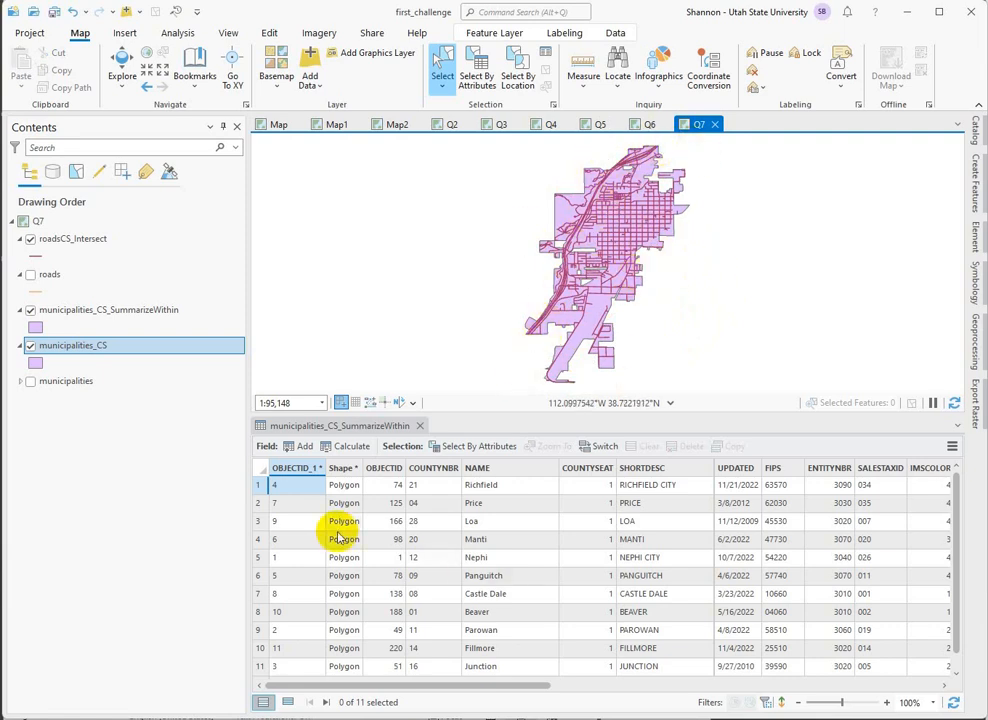
# Select the Castle Dale record in the municipalities_CS_SummarizeWithin table and zoom the map to it to examine its road network.
pyautogui.click(260, 596)
pyautogui.rightClick(260, 596)
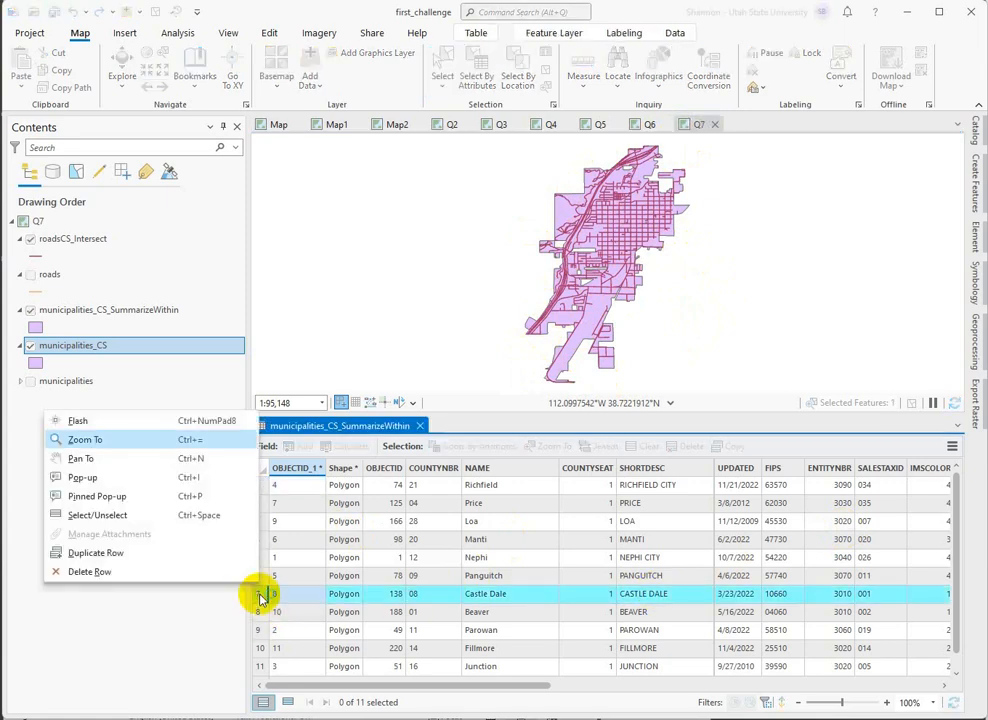
pyautogui.click(90, 440)
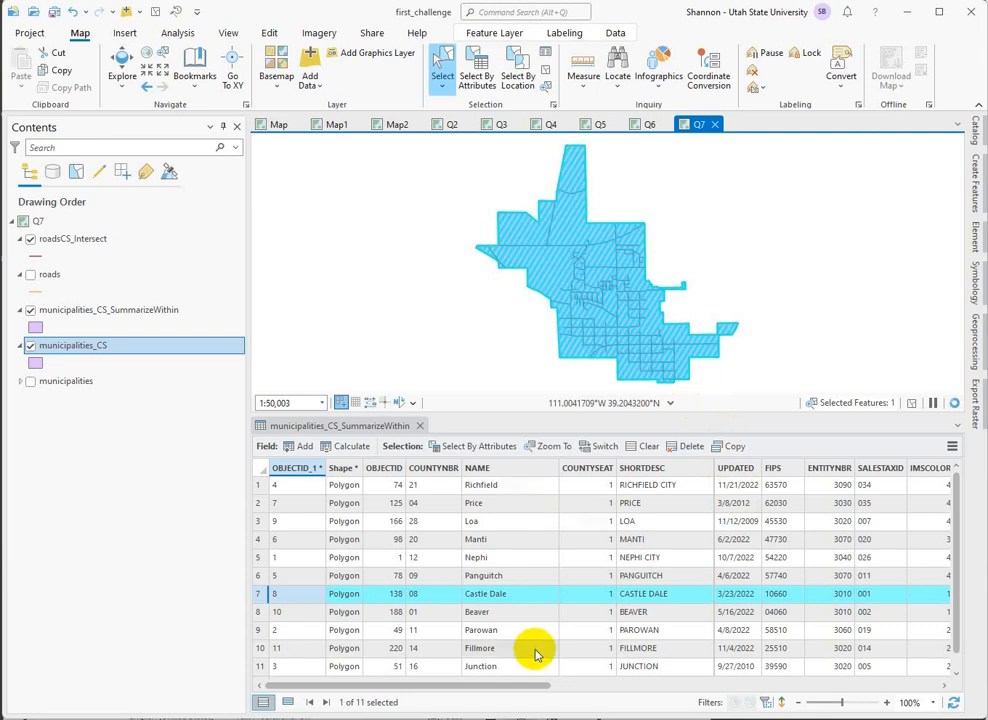
# Zoom the map to Junction, the municipality ranked last by road density, to examine its roads, and leave no records selected.
pyautogui.moveTo(958, 608); pyautogui.dragTo(960, 673)
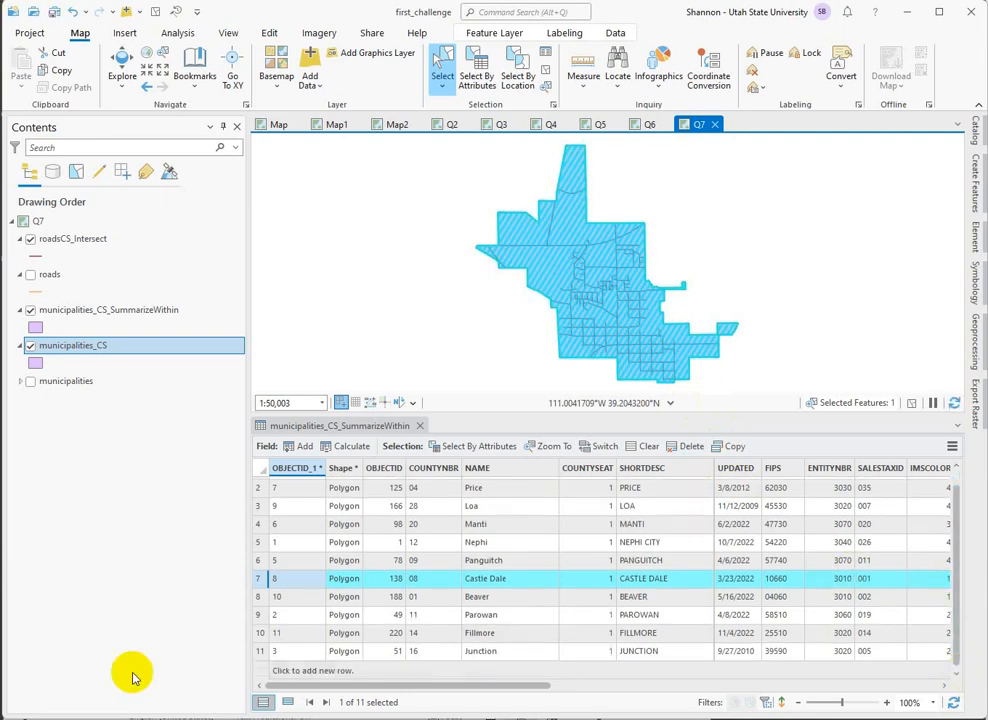
pyautogui.rightClick(259, 650)
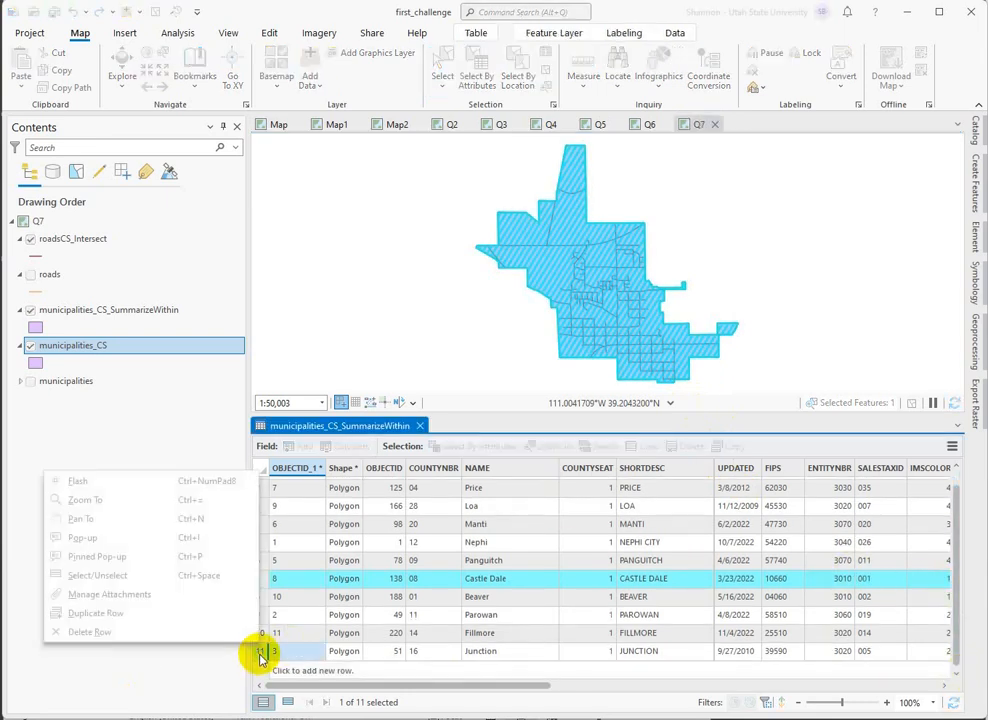
pyautogui.click(55, 499)
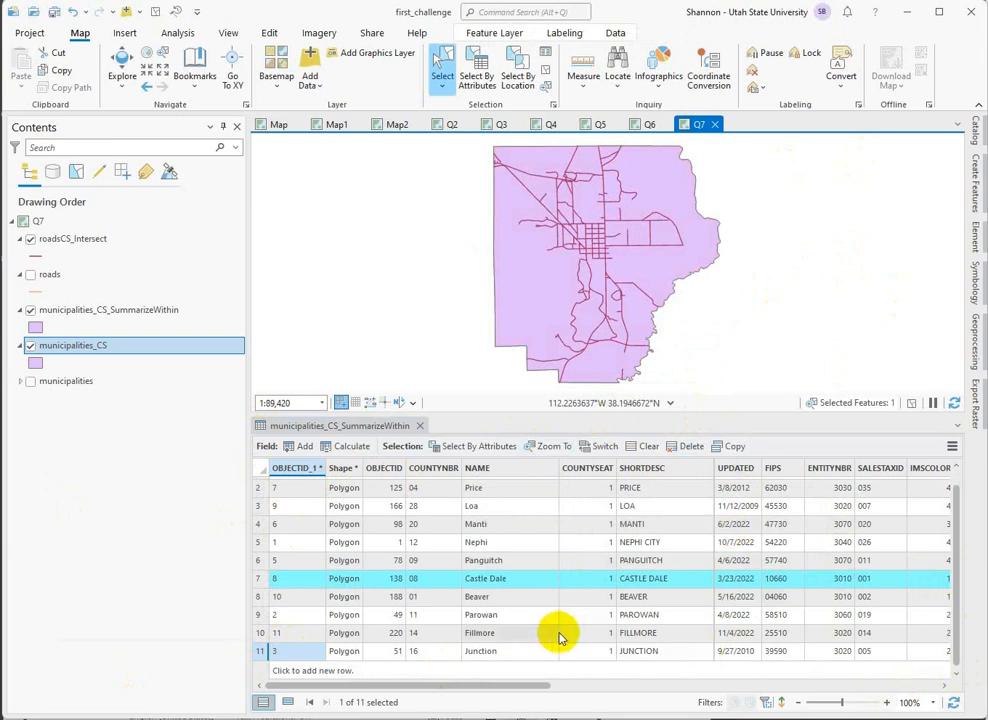
pyautogui.moveTo(956, 620); pyautogui.dragTo(948, 550)
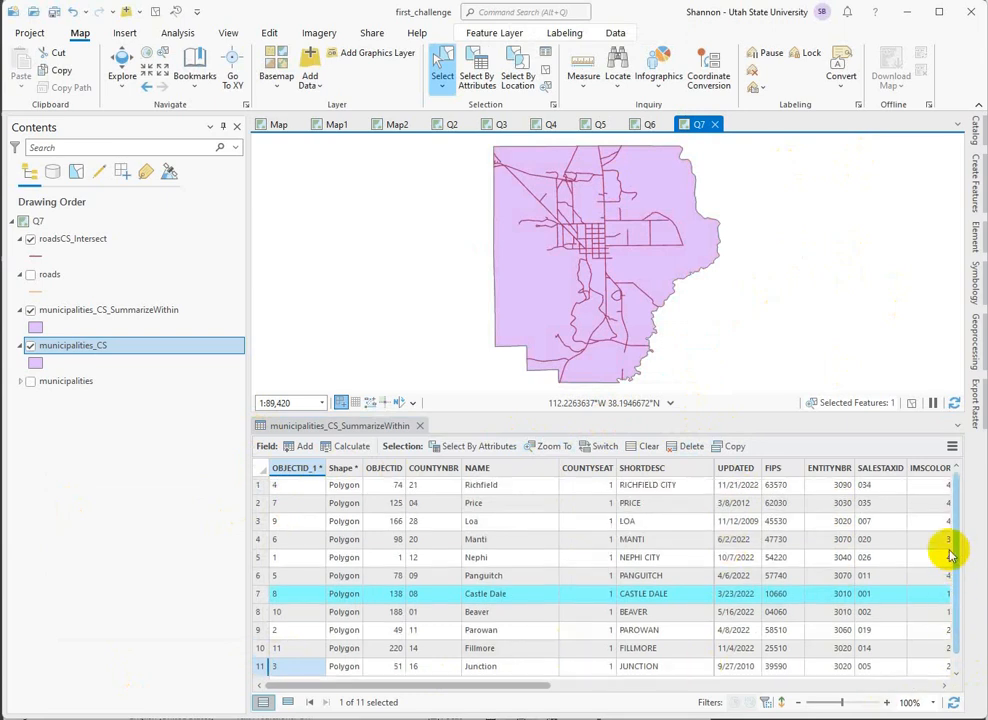
pyautogui.click(262, 485)
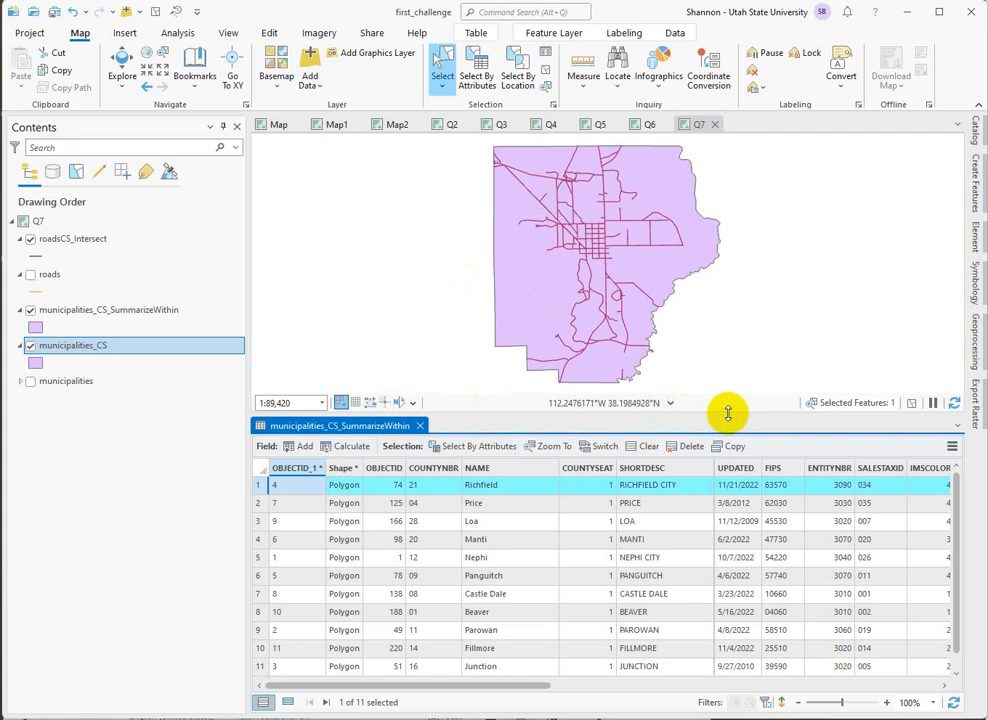
pyautogui.click(545, 70)
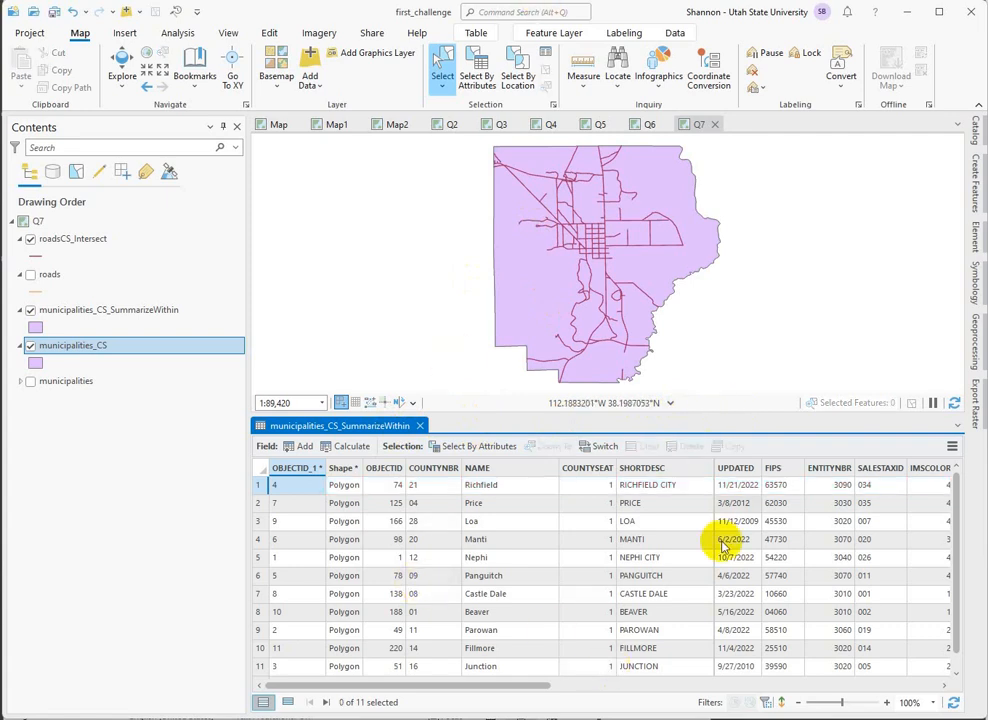